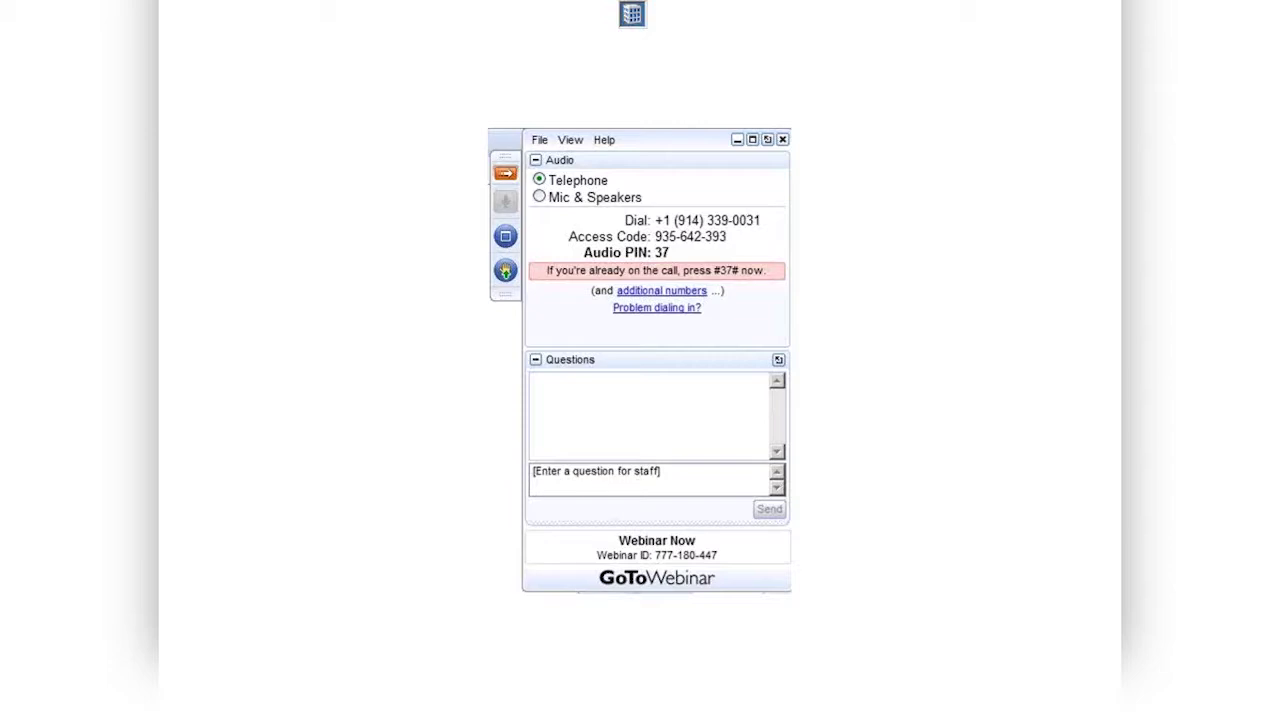
End the slide show and switch to the Windows Explorer window showing the Docs folder
key(Escape)
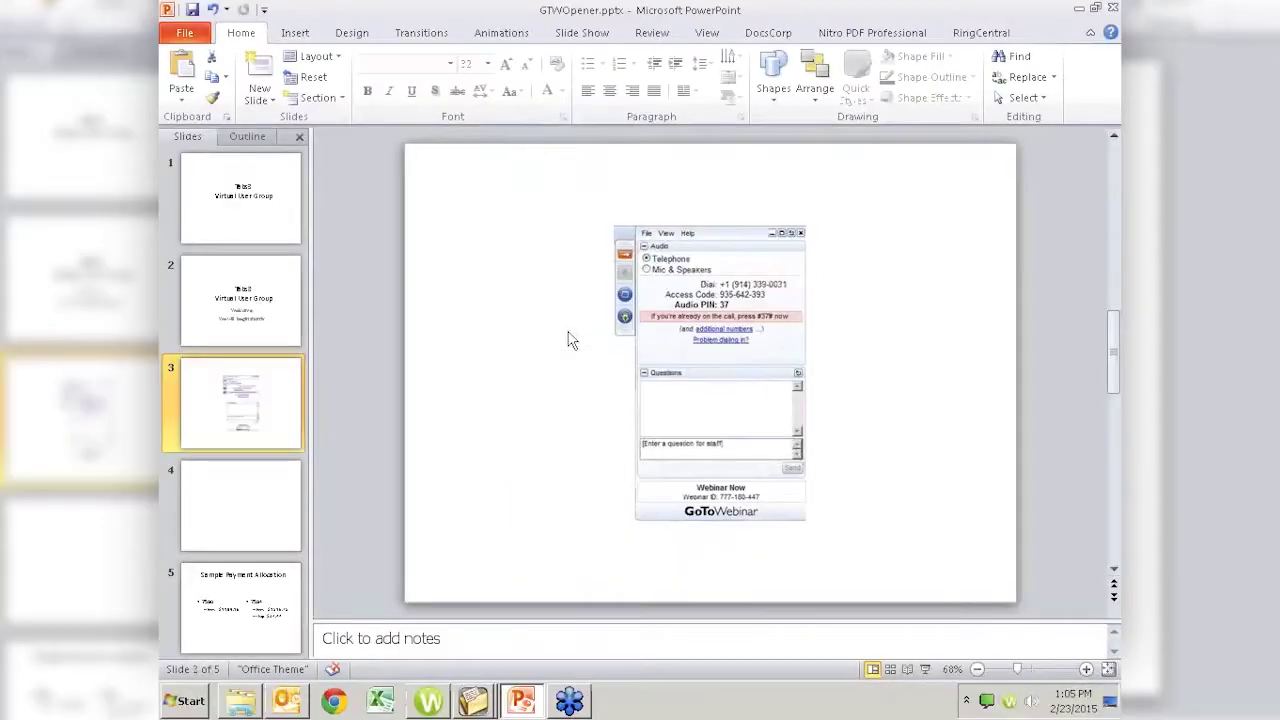
key(alt+Tab)
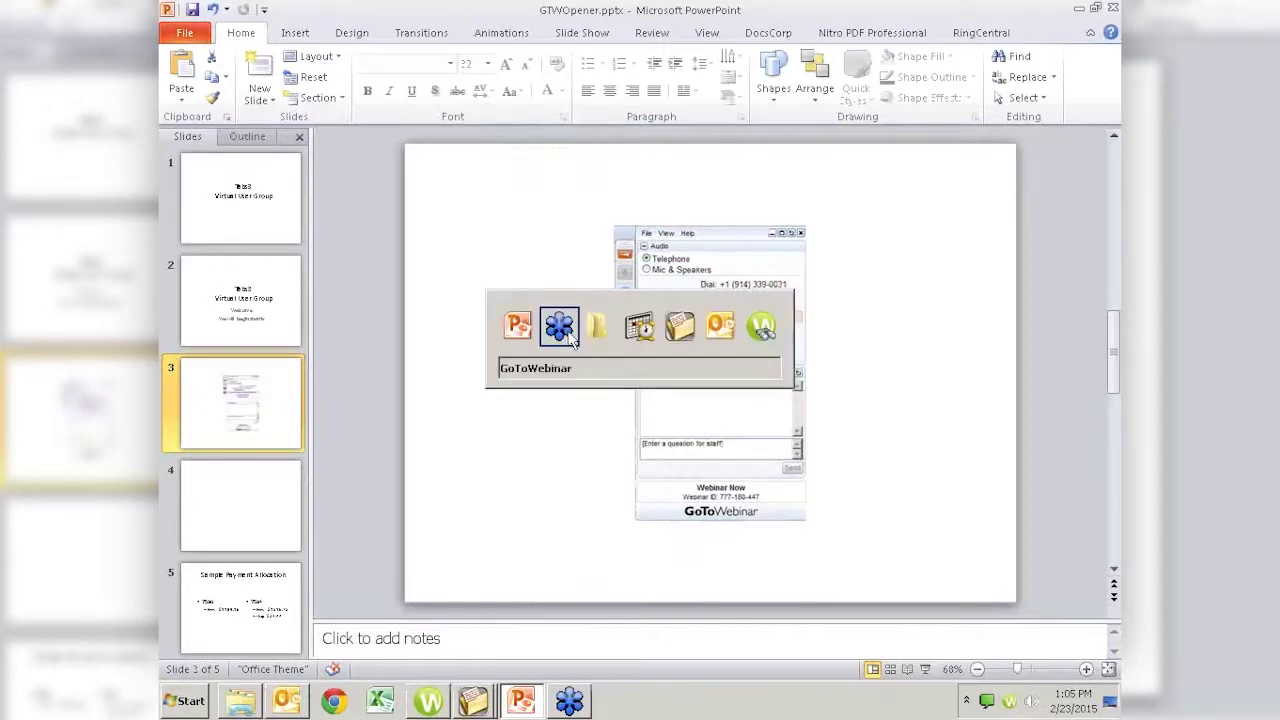
key(alt+Tab)
key(alt+Tab)
key(Escape)
key(alt+Tab)
key(alt+Tab)
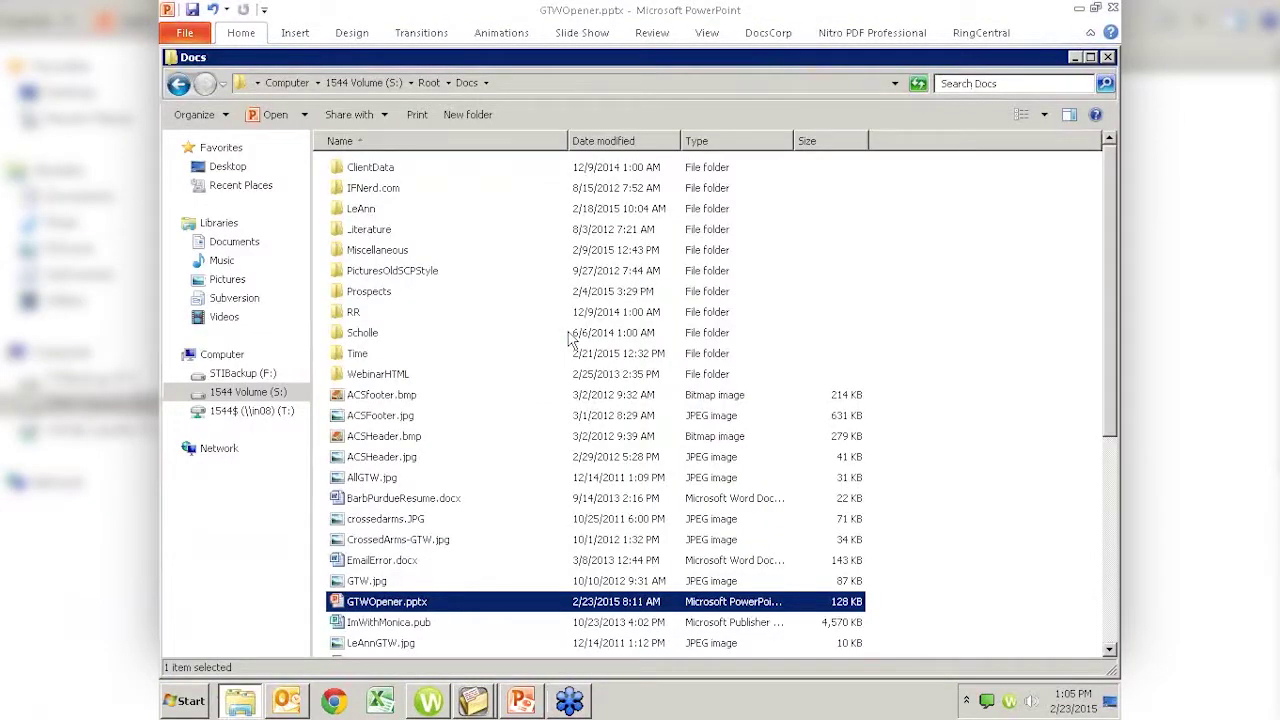
Go up from Docs to the Root folder and open its STINFR subfolder
click(405, 291)
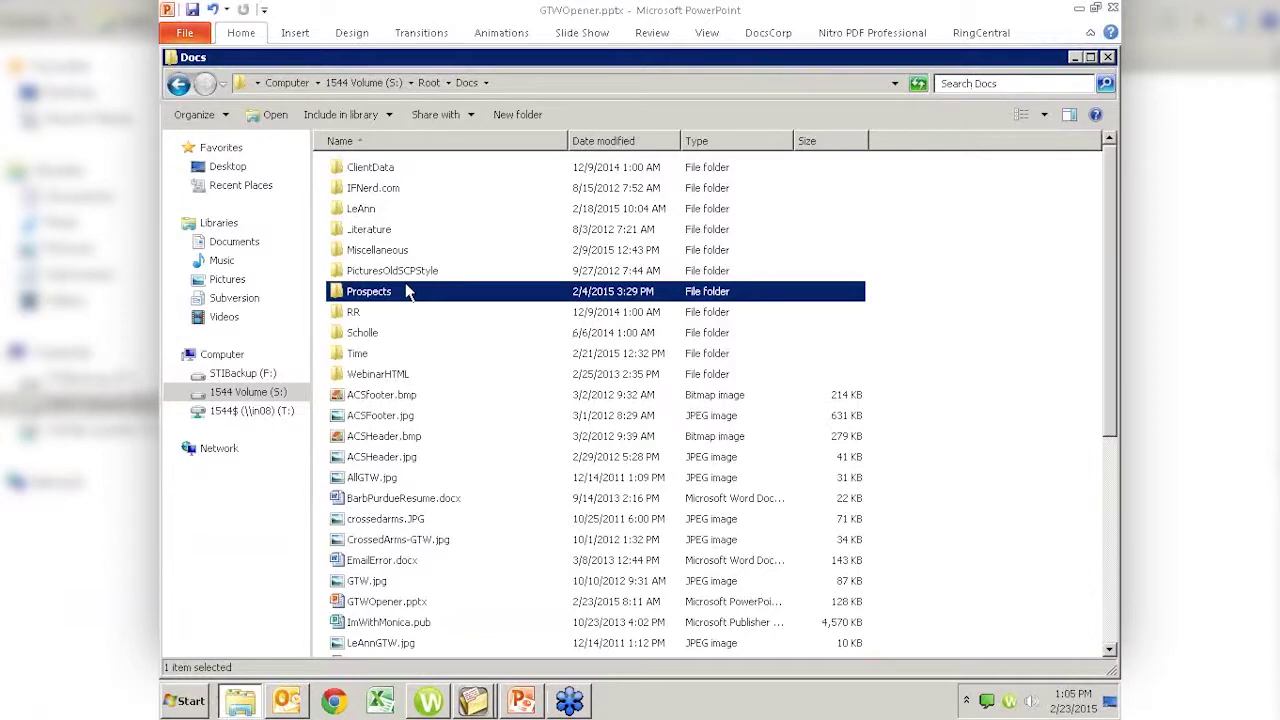
key(BackSpace)
key(Down)
key(Down)
key(Down)
key(Down)
key(Down)
key(Down)
key(Down)
key(Down)
key(Down)
key(Down)
key(Down)
key(Down)
key(Down)
key(Down)
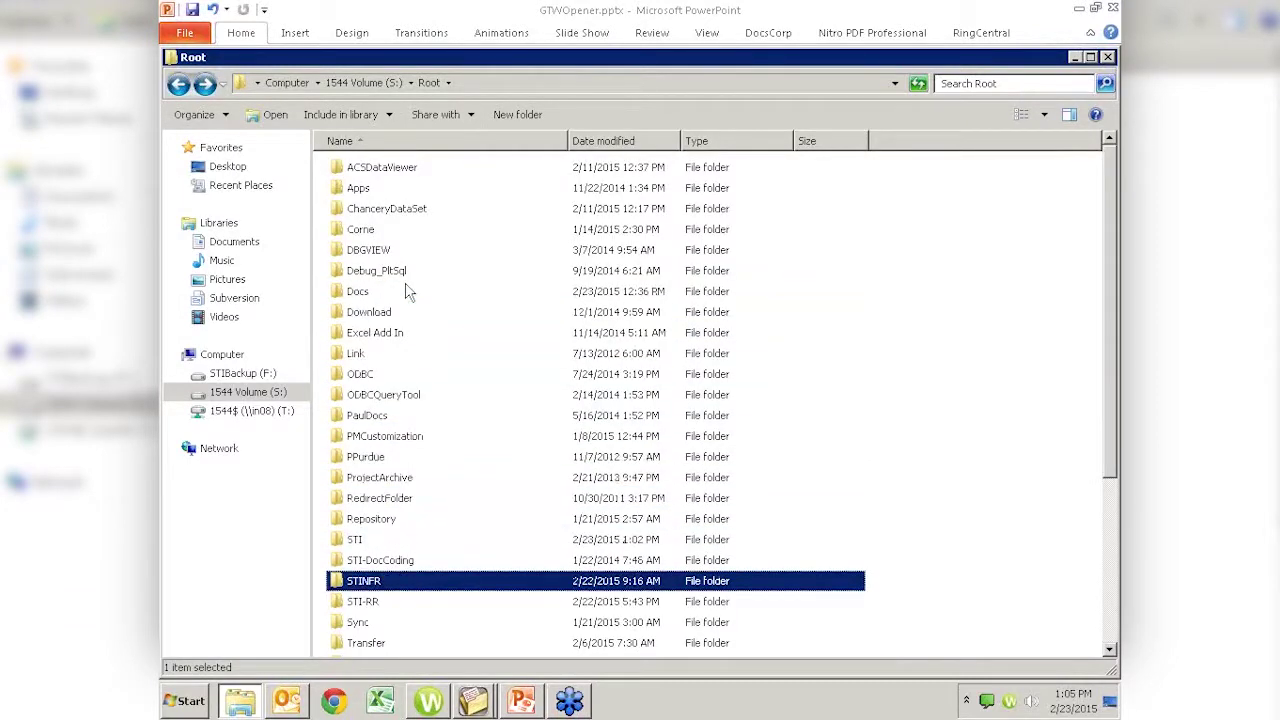
key(Return)
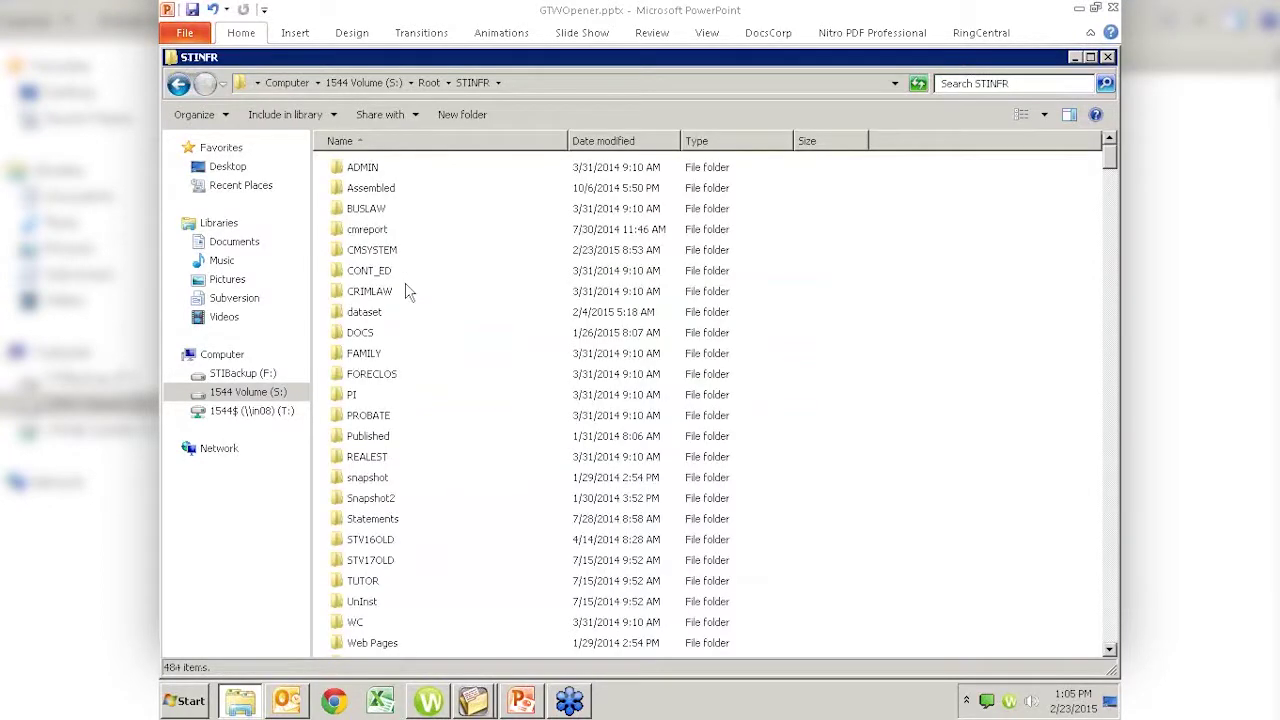
Find tabs.exe in the STINFR folder and launch it
key(t)
key(a)
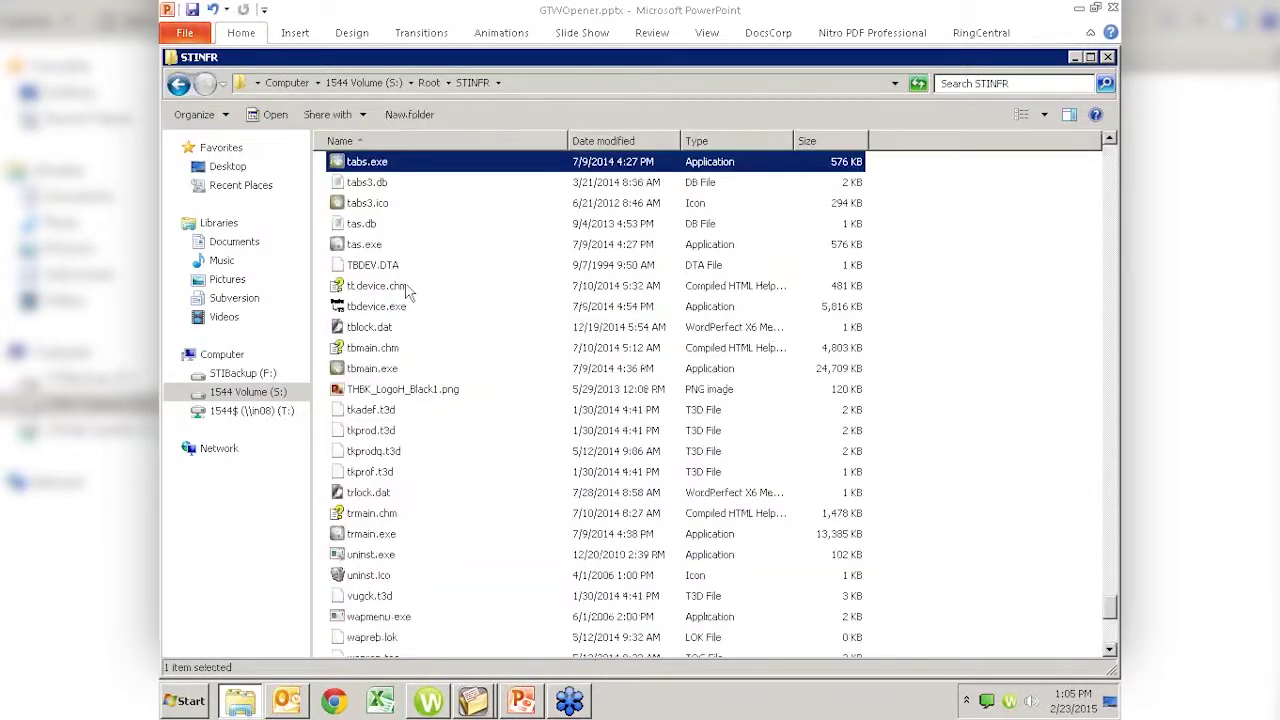
key(Return)
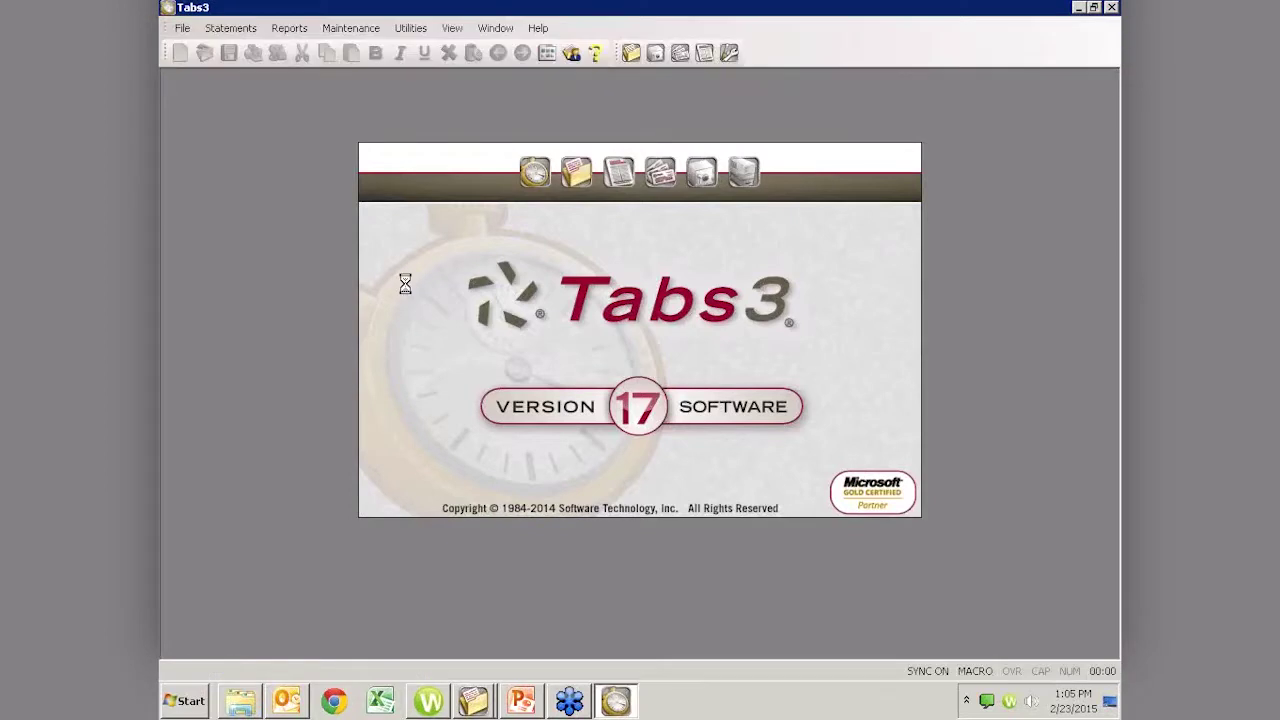
Log on to Tabs3 with the user ID and a blank password, and acknowledge the sample data notice
text(RON)
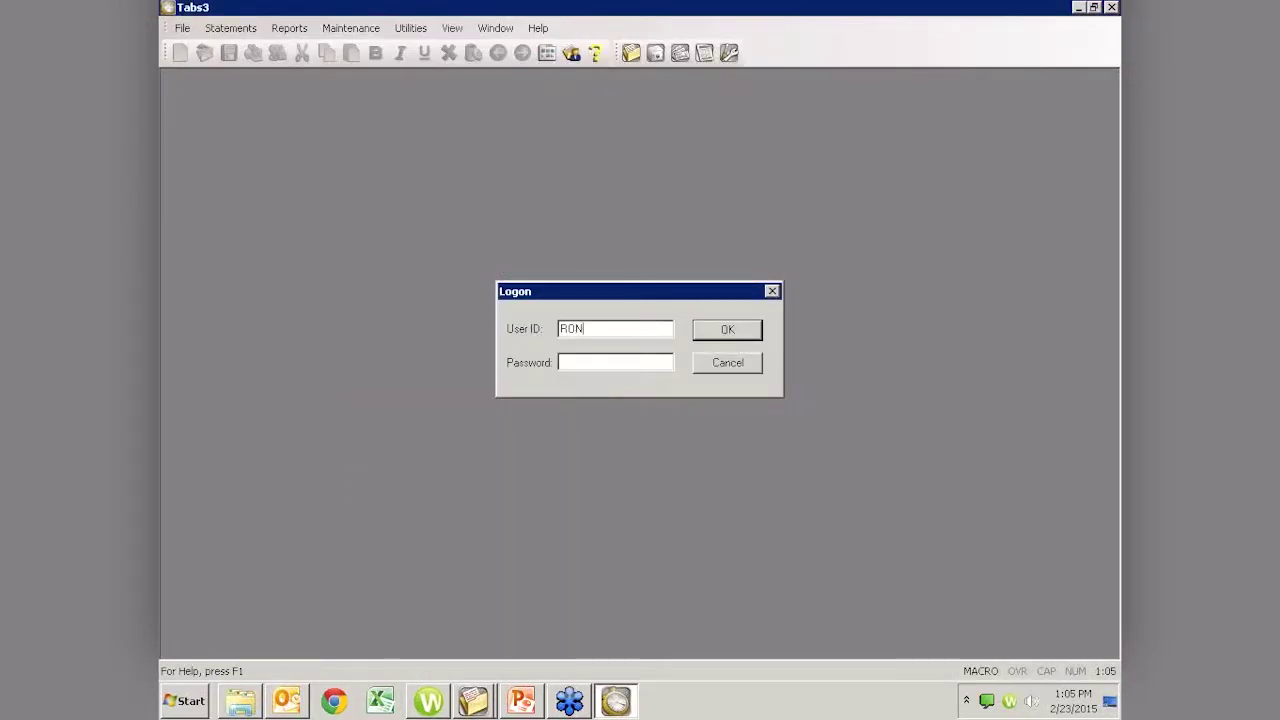
key(Return)
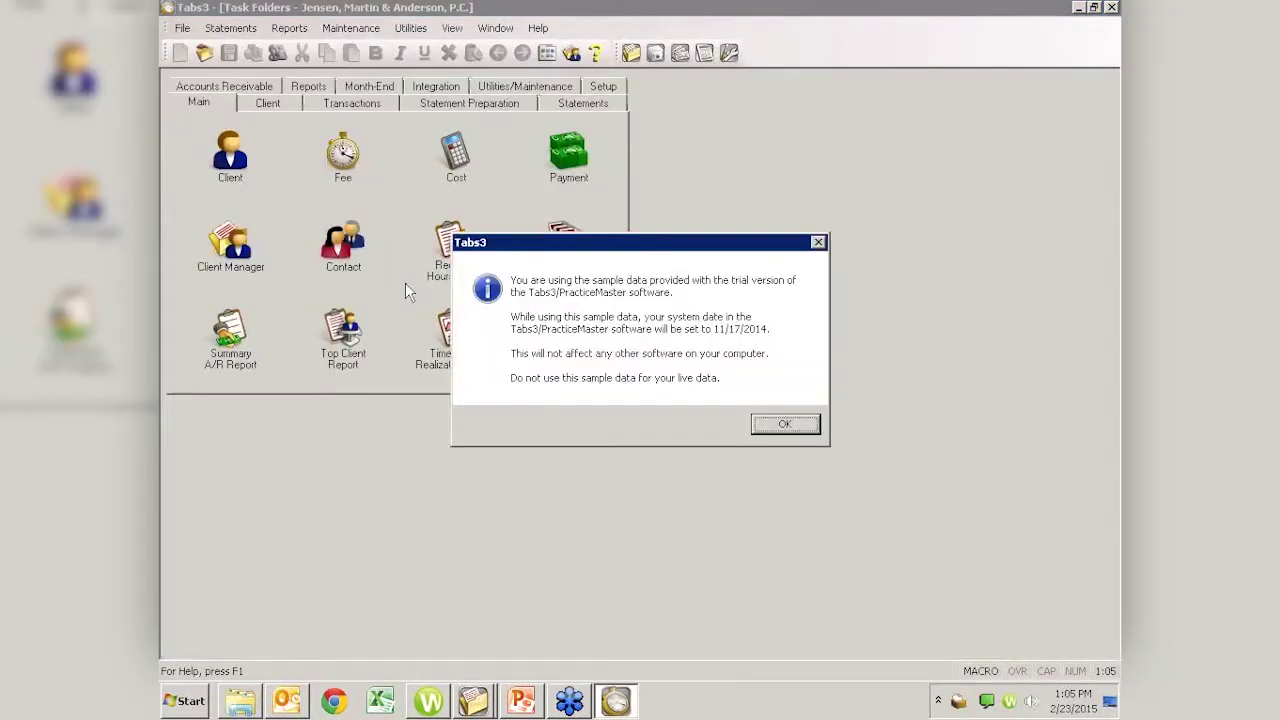
click(787, 424)
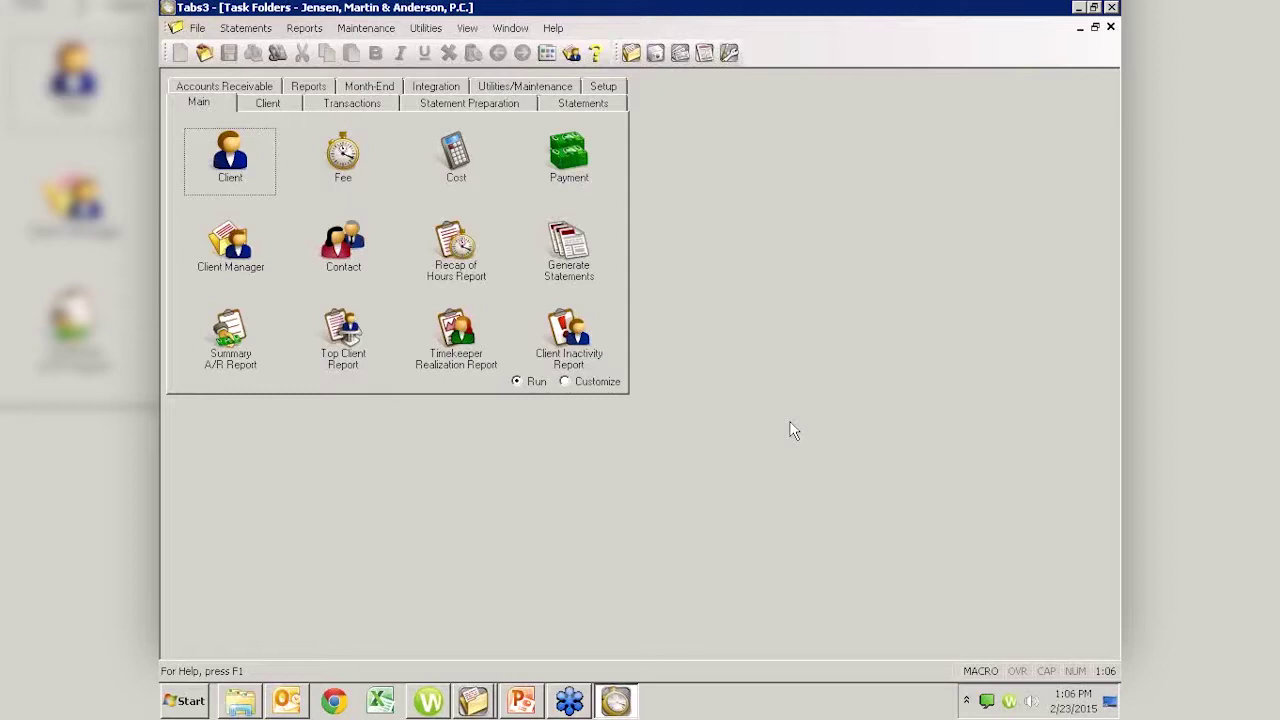
Open the Client Realization Report from the management reports
click(308, 86)
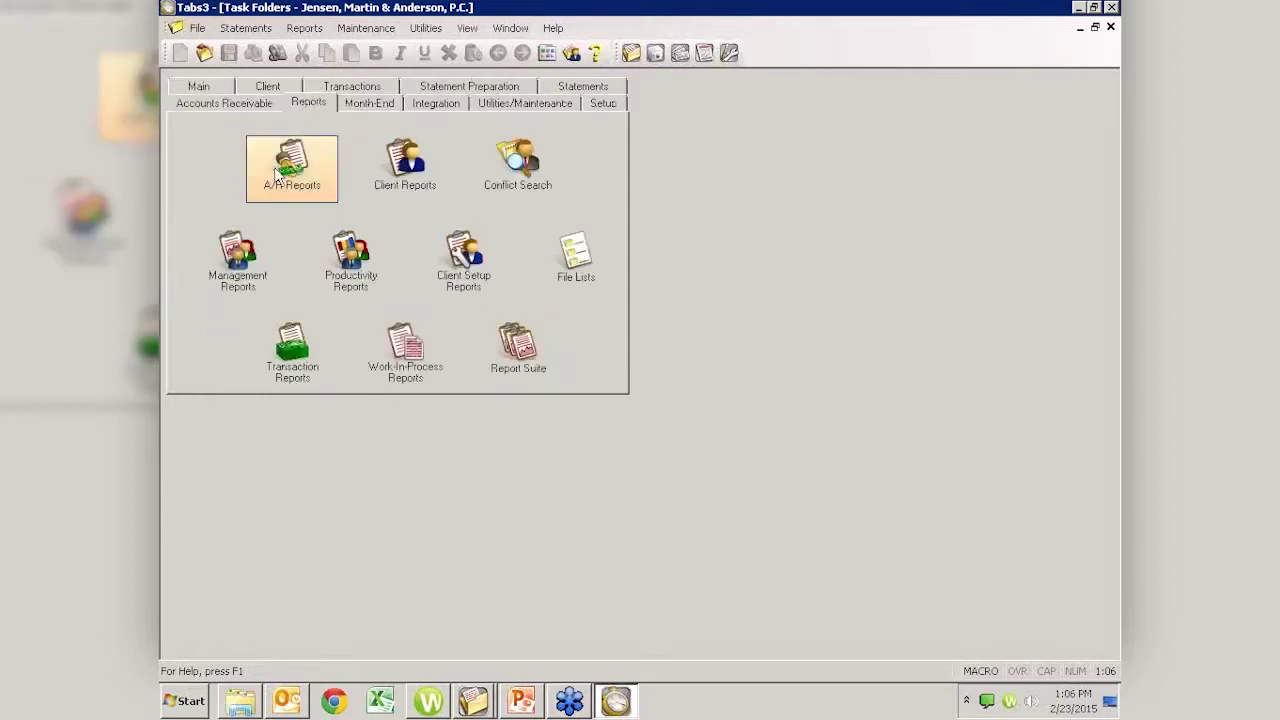
click(256, 263)
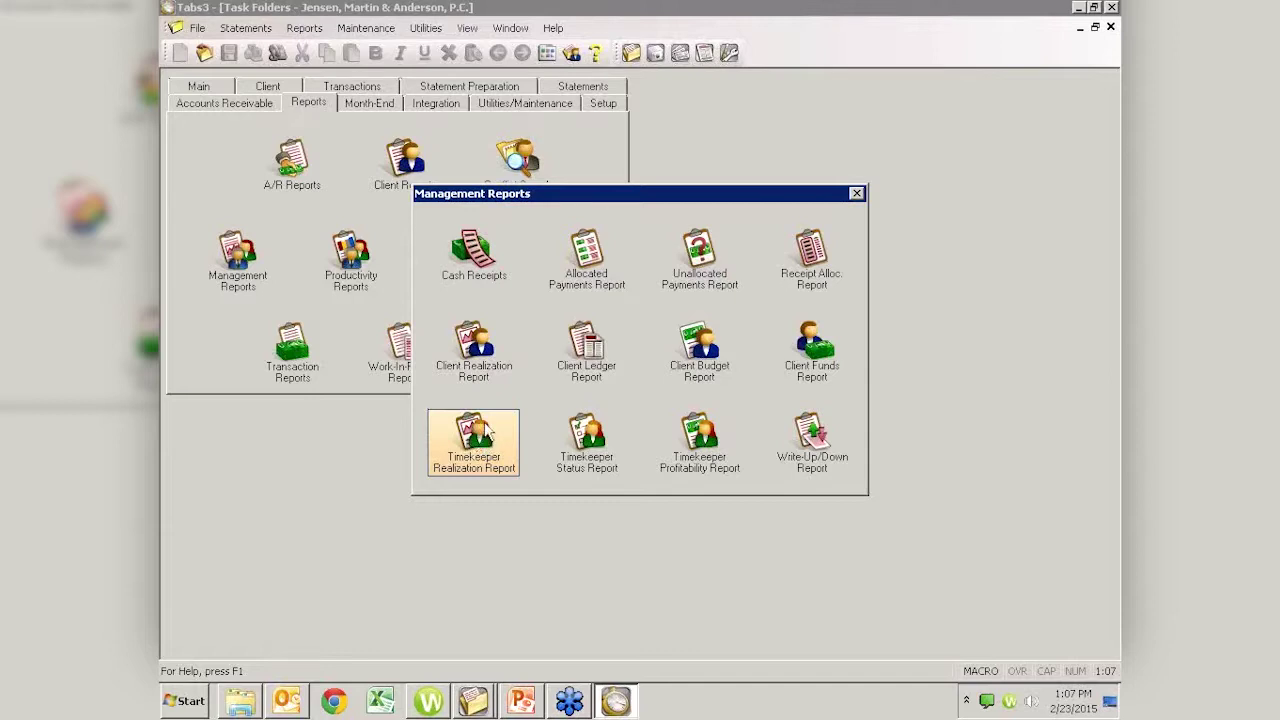
click(479, 357)
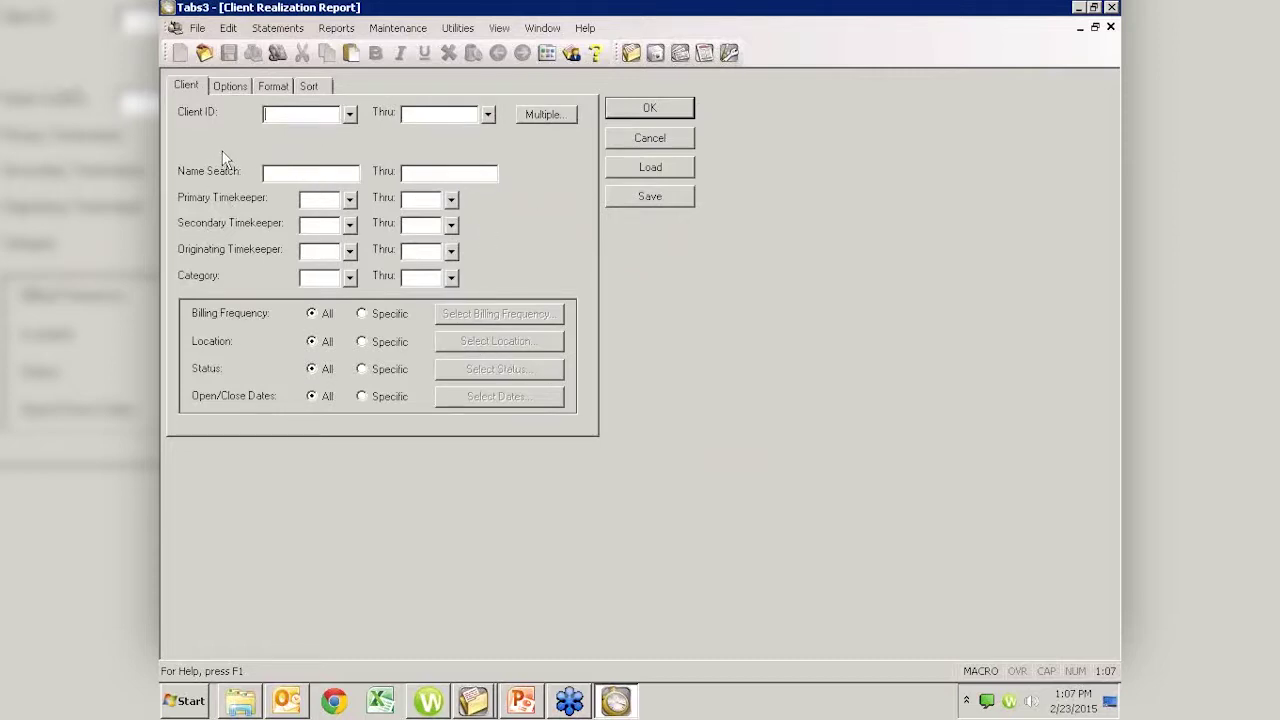
Set the Client Realization Report type to Detail and include expenses and advances along with fees
click(230, 86)
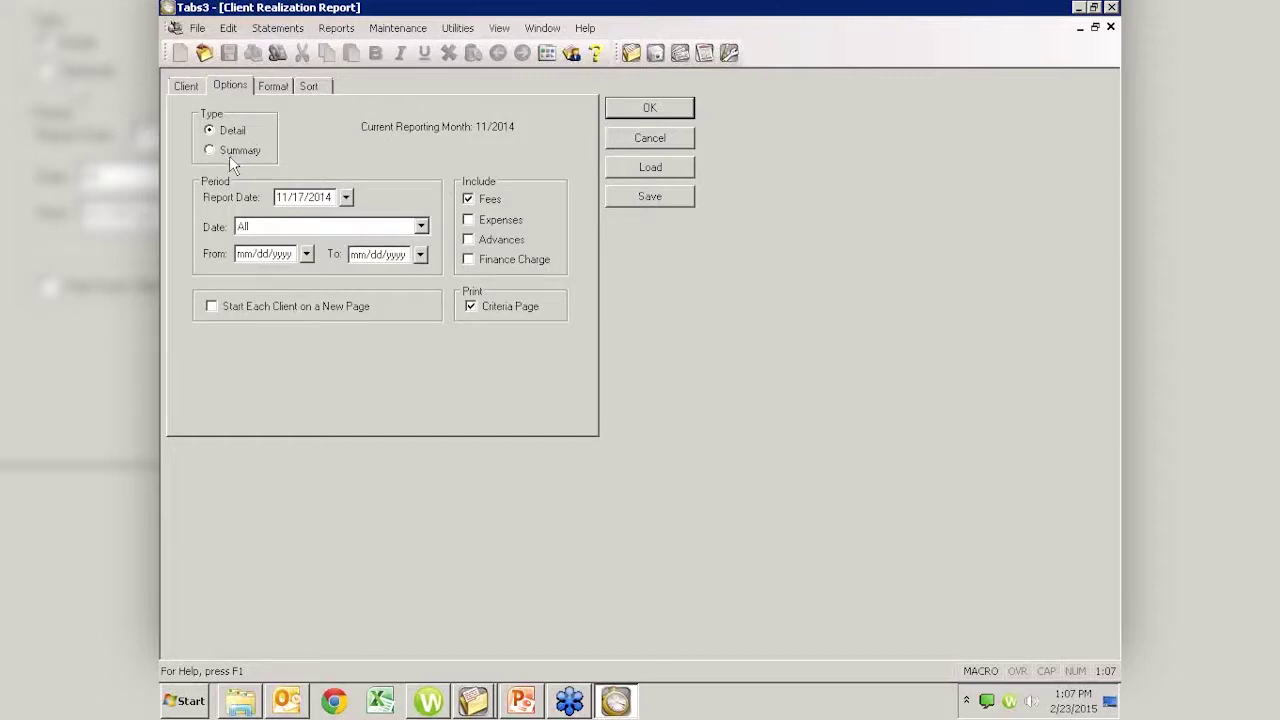
click(210, 151)
click(210, 131)
click(469, 220)
click(469, 240)
Read the help definitions of the columns that can be included in the Client Realization Report's format, and close the help
click(273, 87)
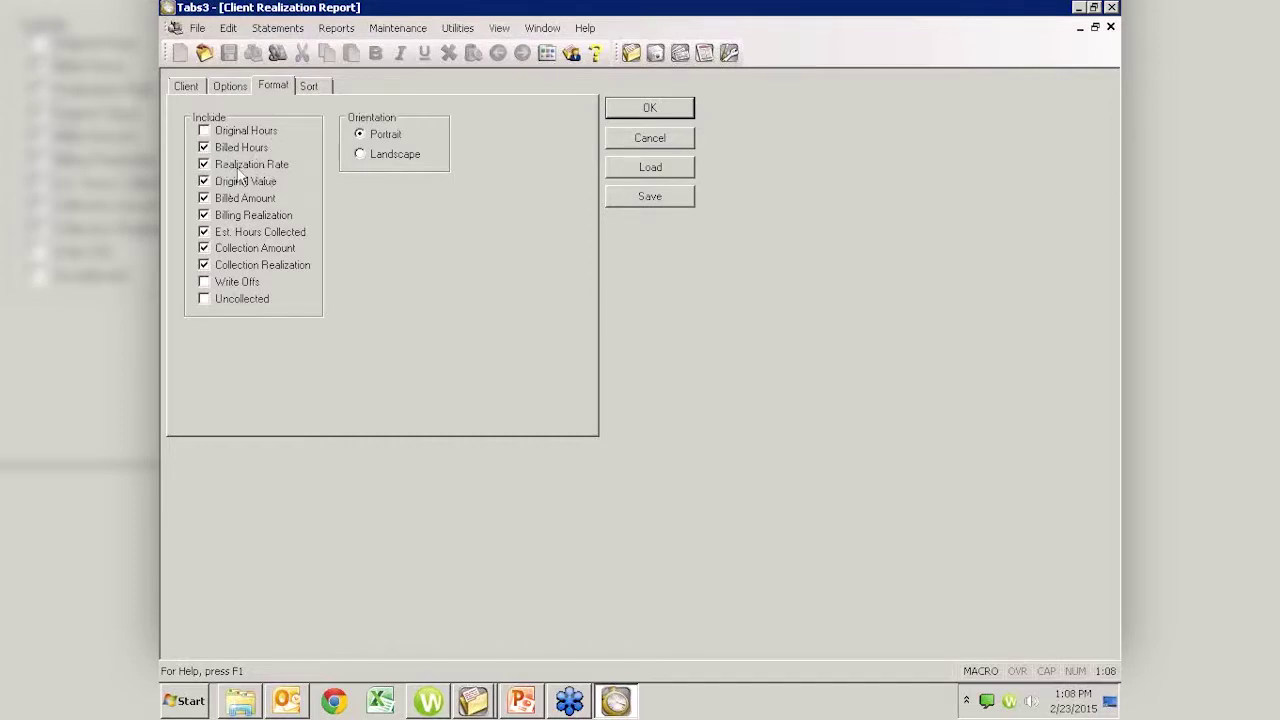
click(204, 181)
click(596, 54)
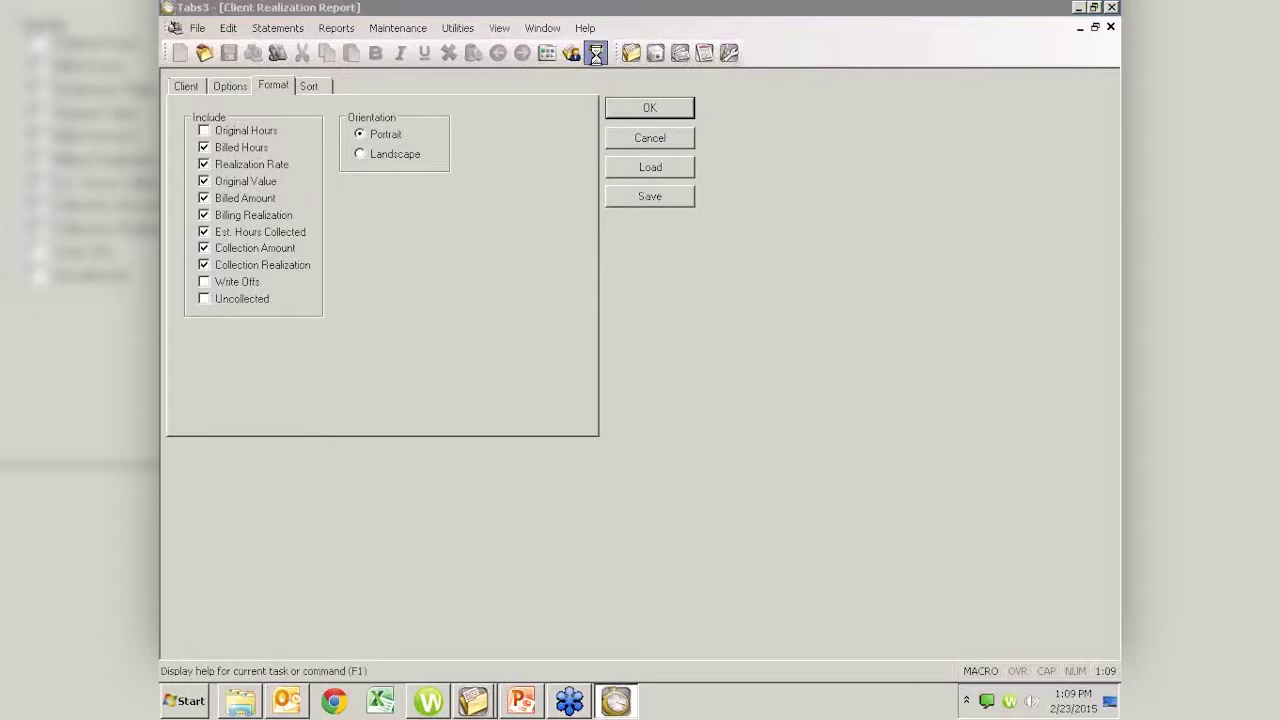
drag(518, 199, 428, 110)
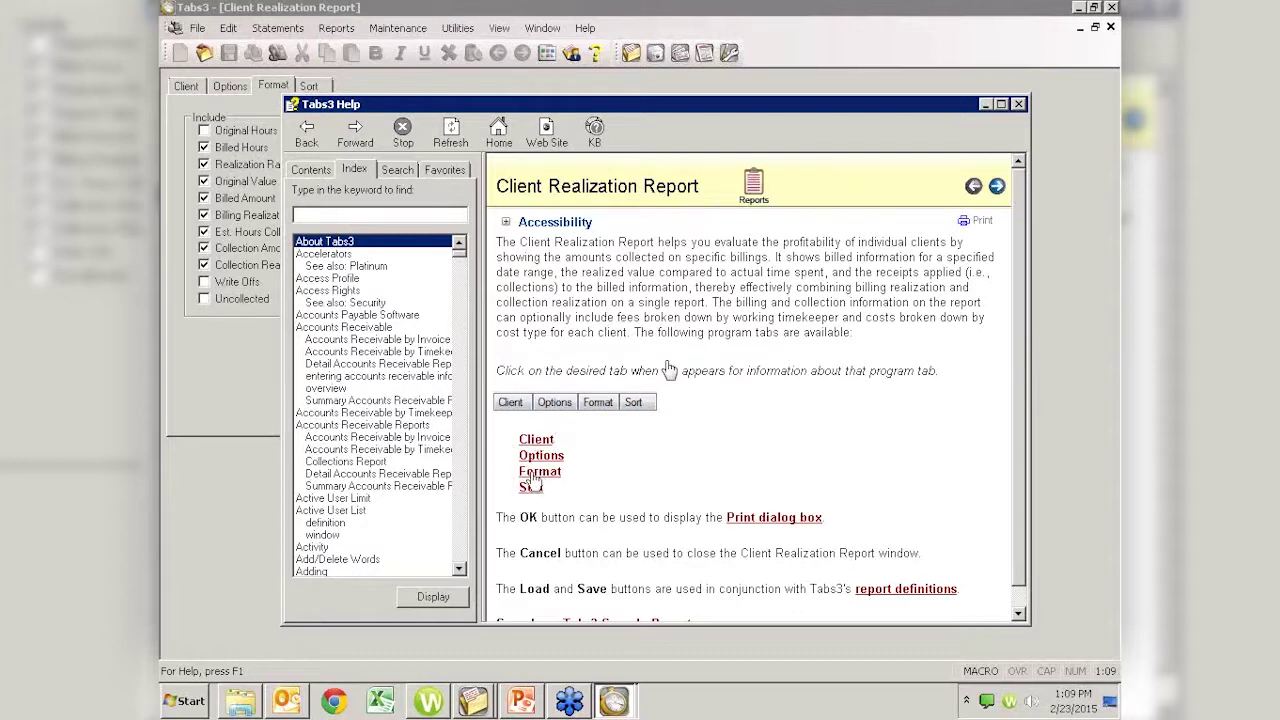
click(600, 405)
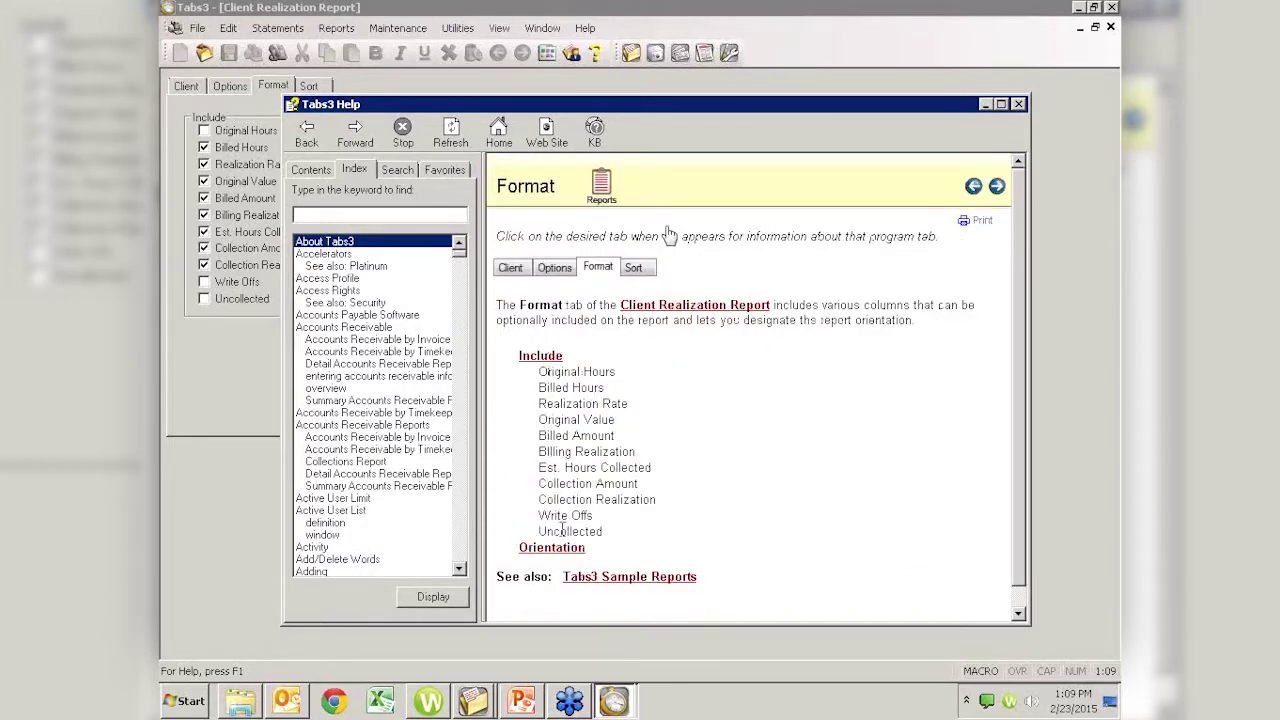
click(540, 357)
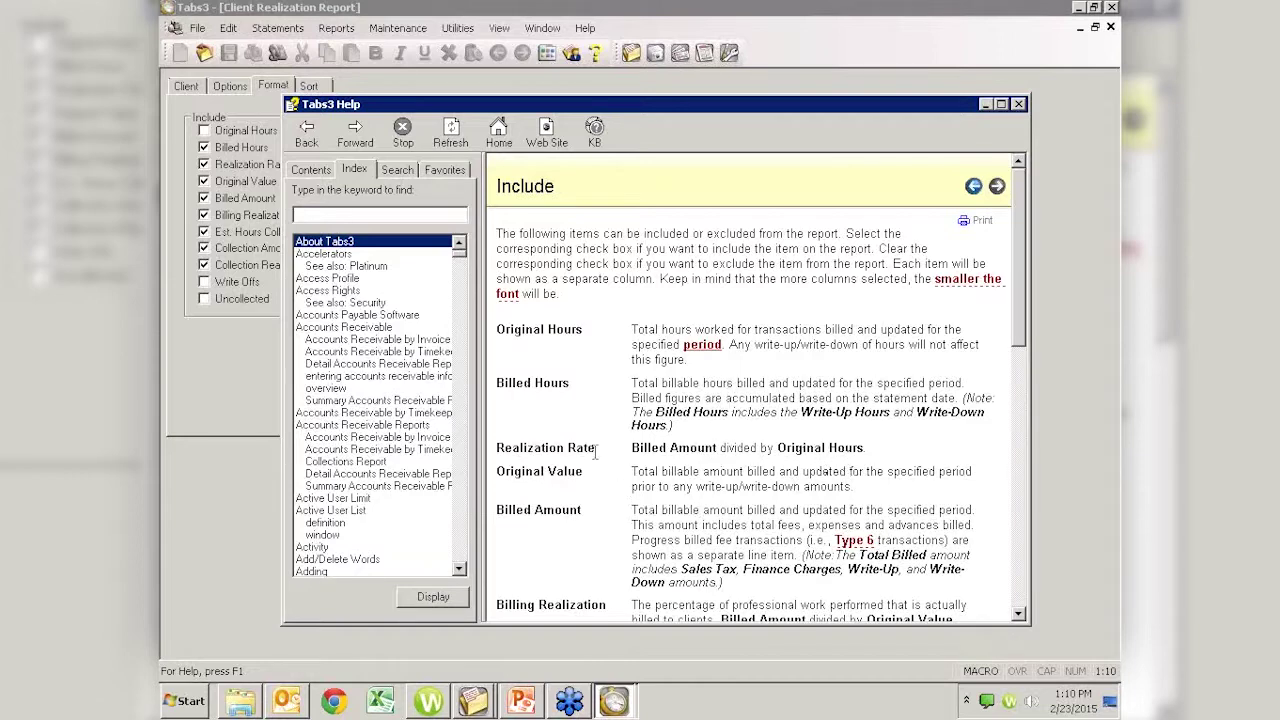
scroll(612, 430, down, 8)
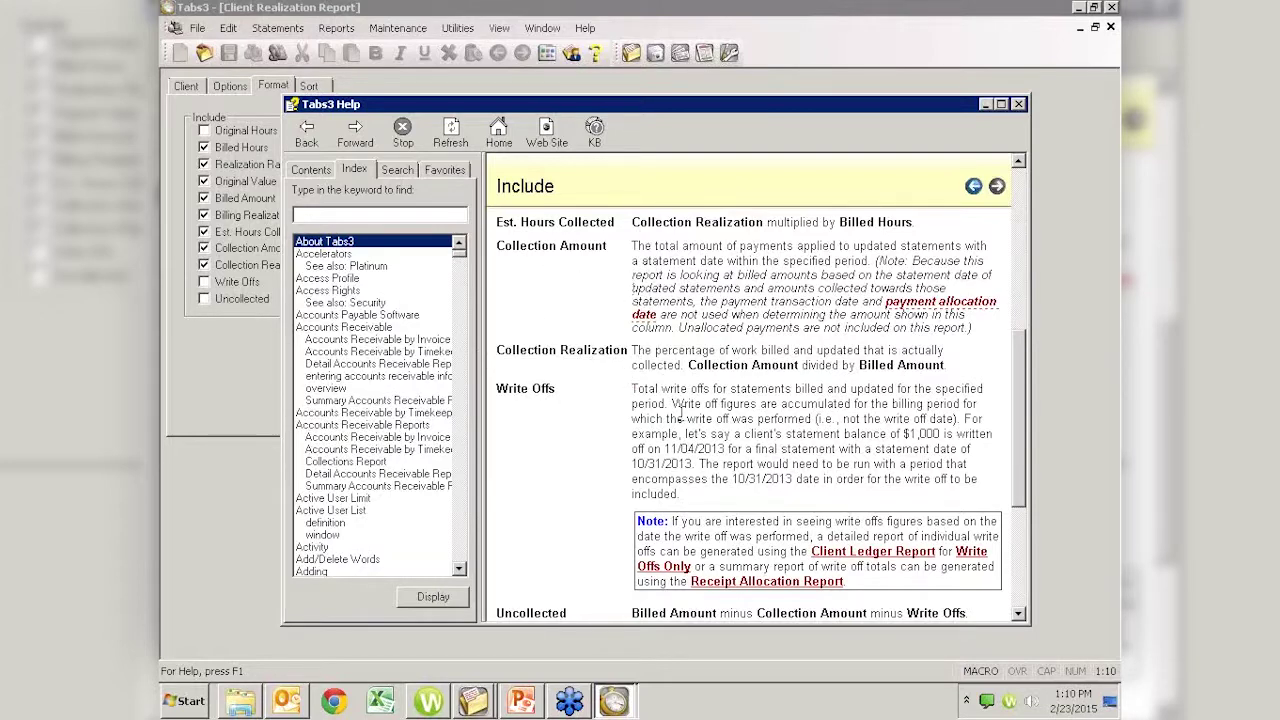
scroll(623, 372, up, 10)
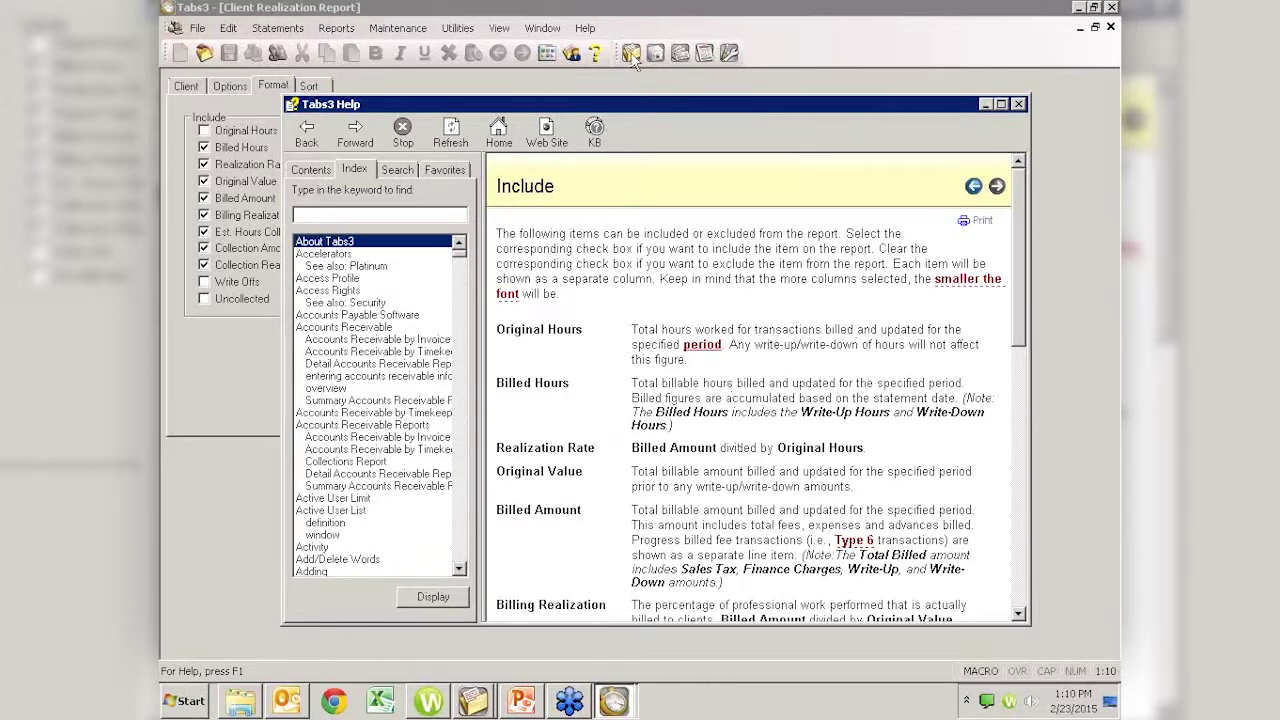
click(1018, 104)
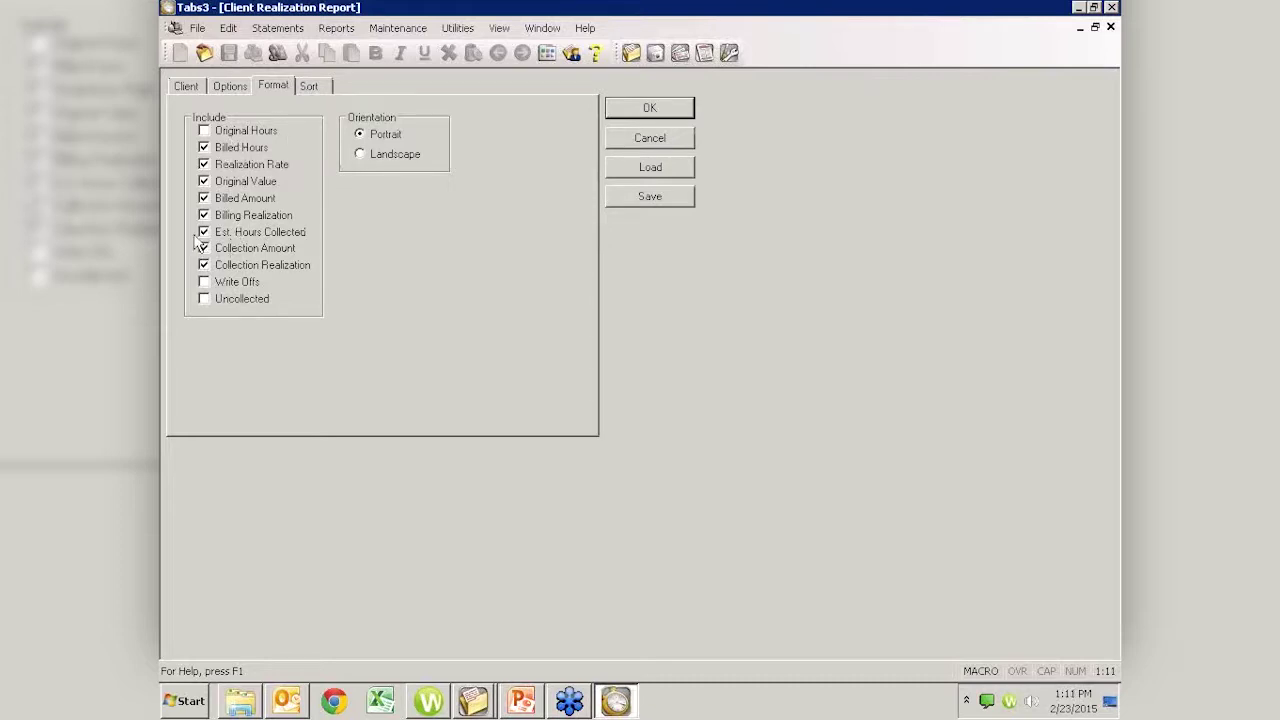
Include the Uncollected column in the report and turn off Subtotal by Client in the sort totals
click(204, 298)
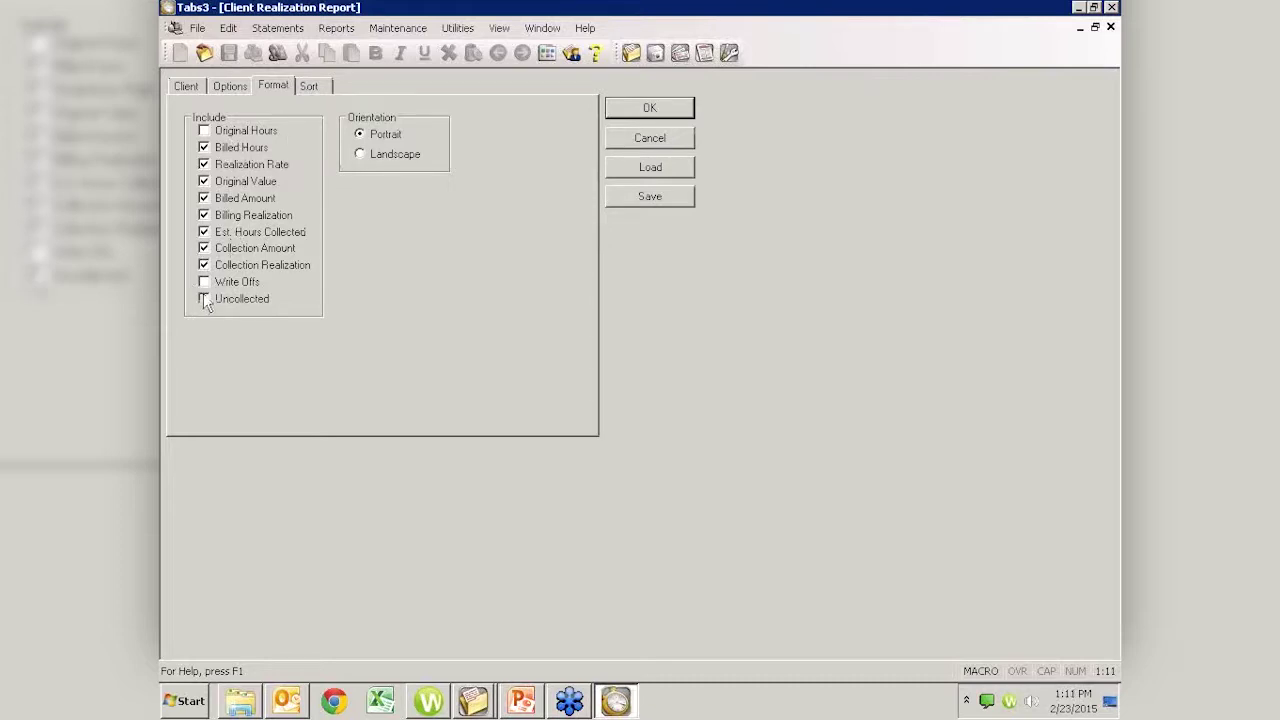
click(308, 88)
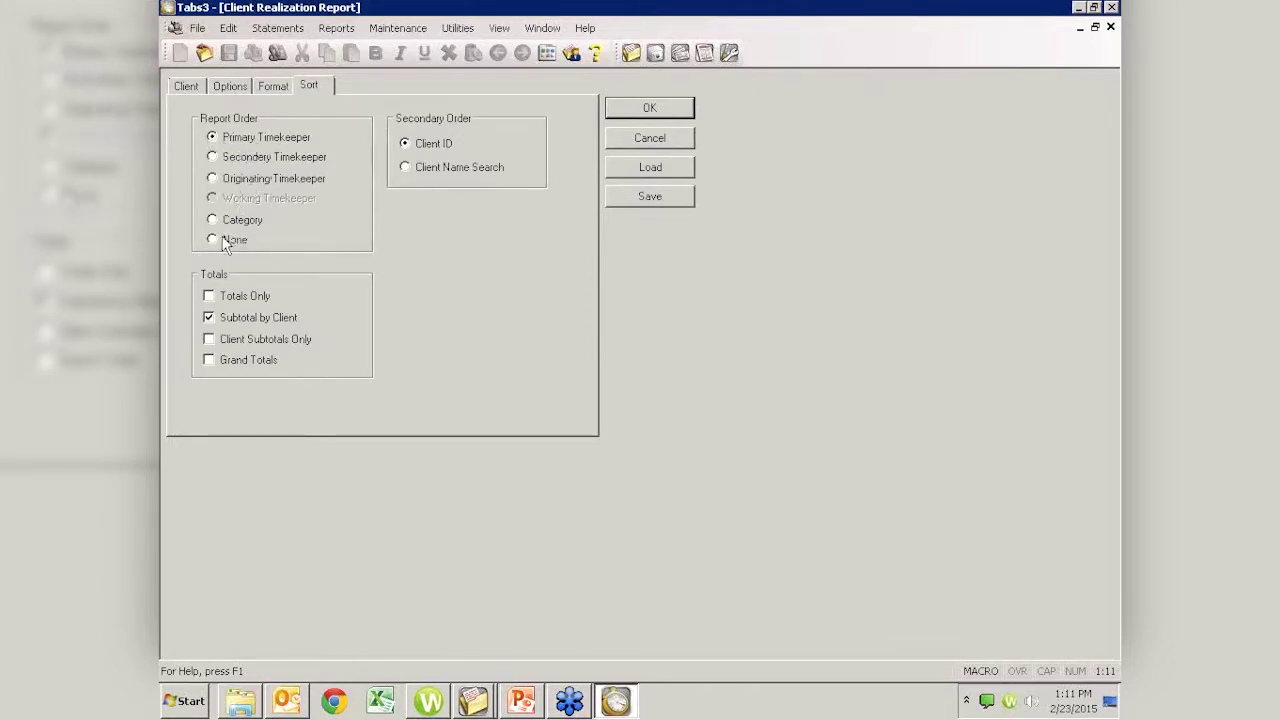
click(207, 317)
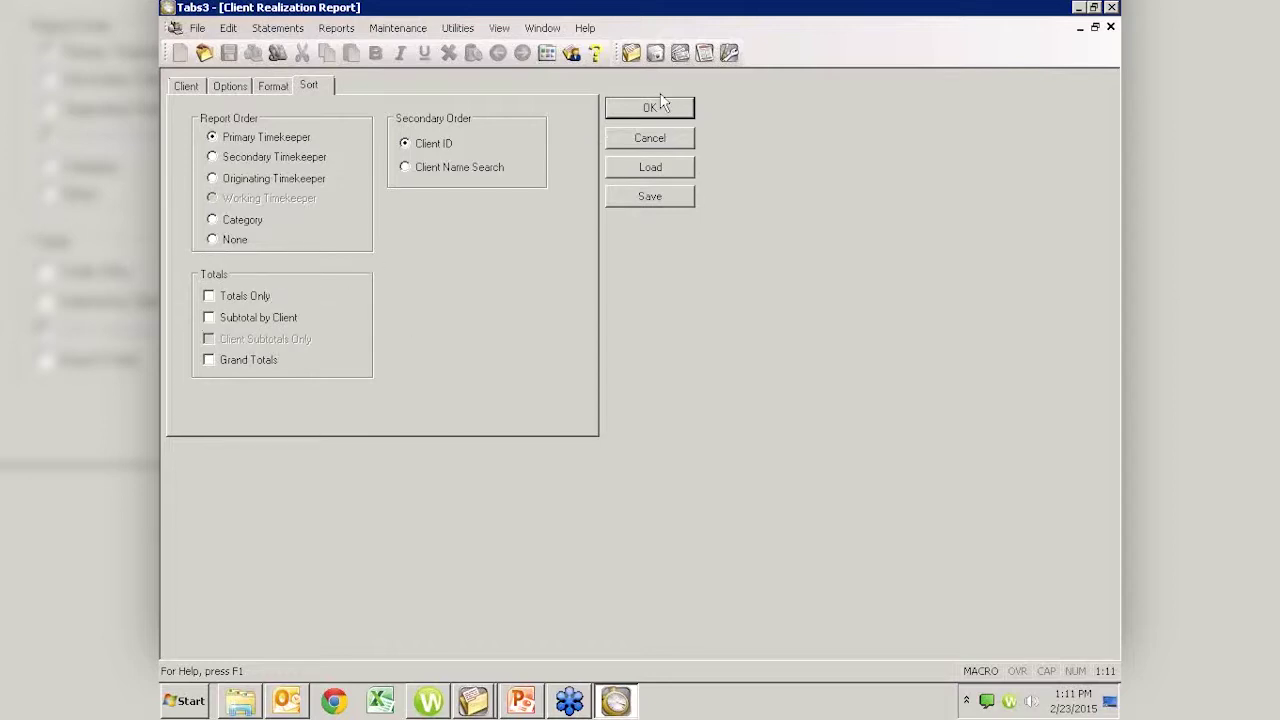
Generate the Detail Client Realization Report as an on-screen preview
click(654, 108)
click(699, 433)
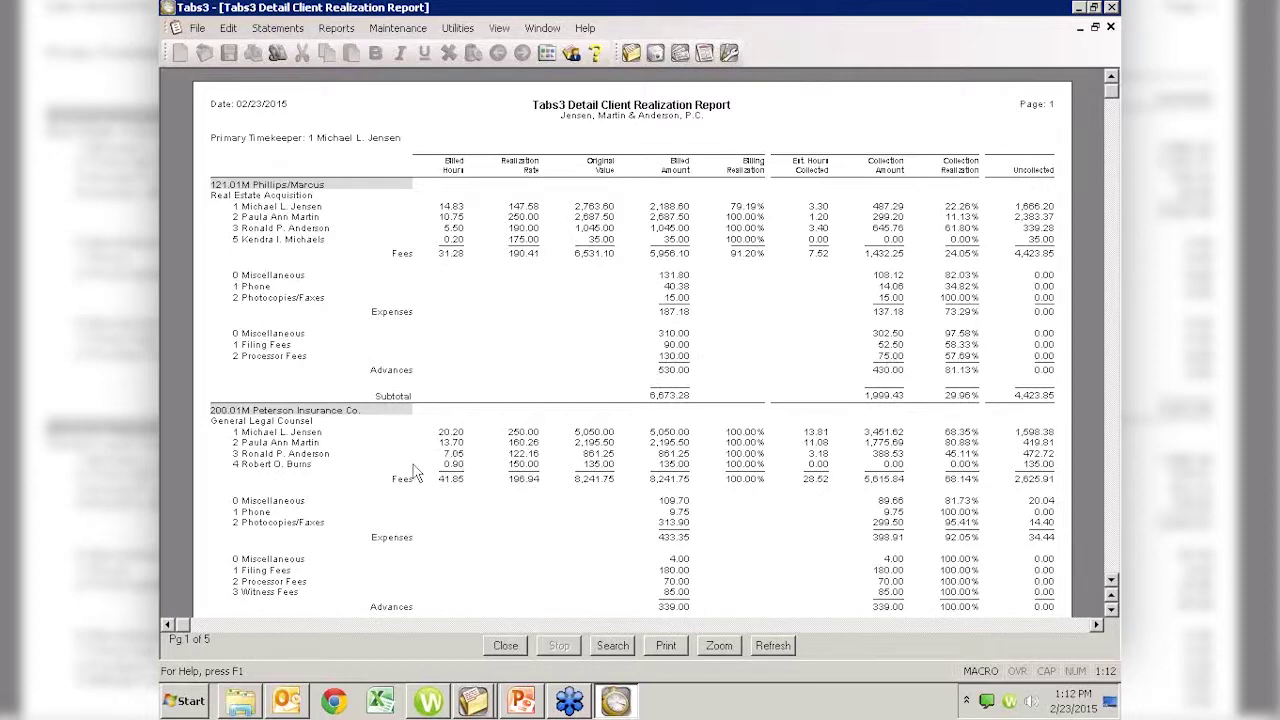
Review the Detail Client Realization Report's client figures and totals for each primary timekeeper, and close the preview
scroll(406, 470, down, 5)
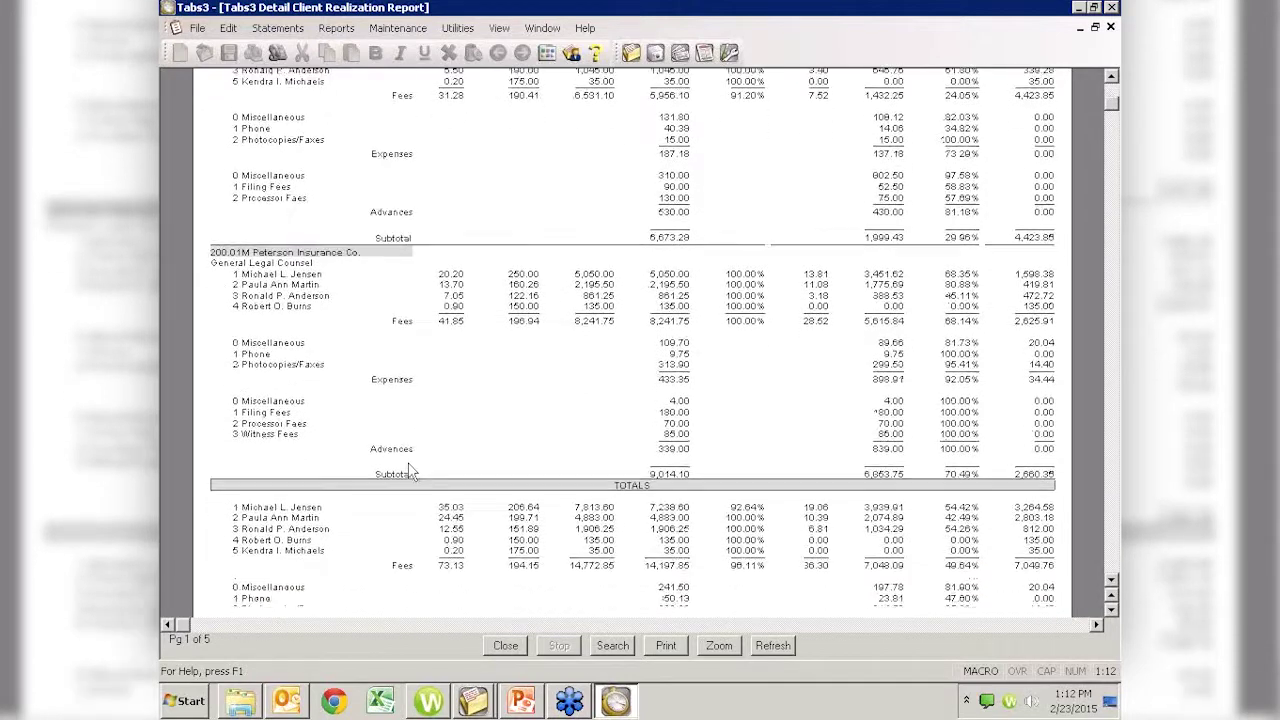
scroll(406, 470, down, 9)
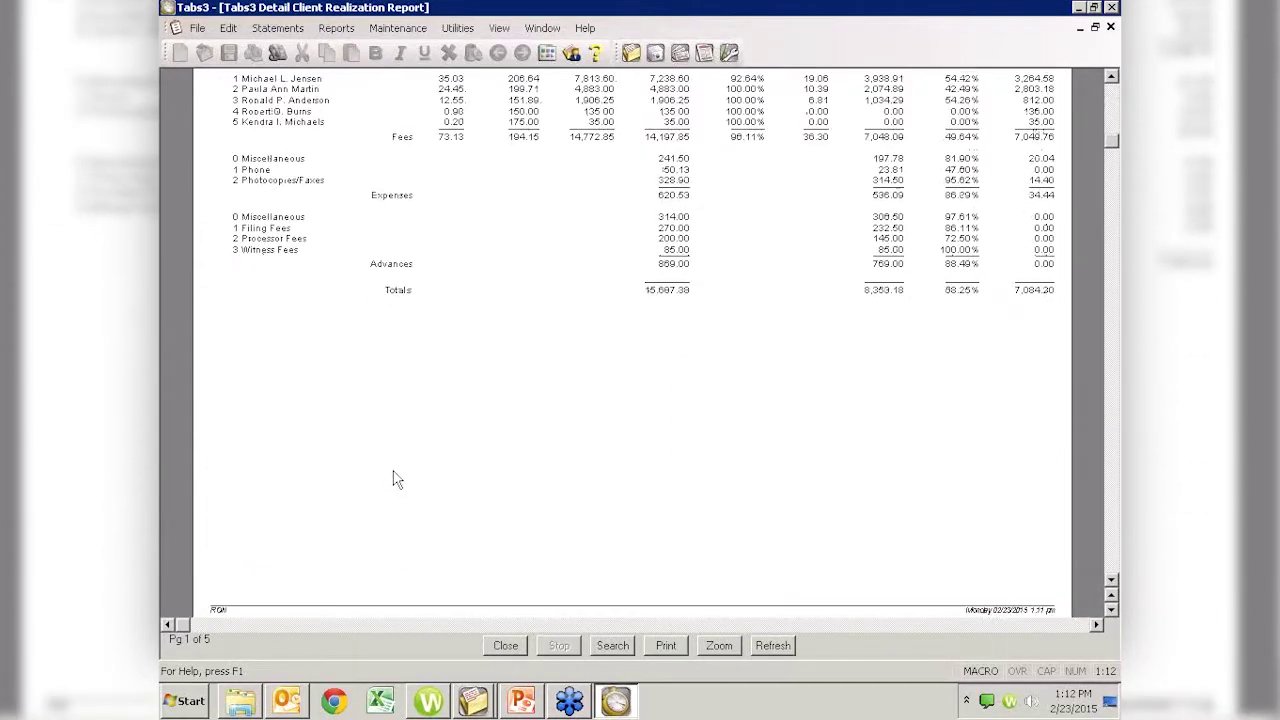
scroll(390, 480, down, 6)
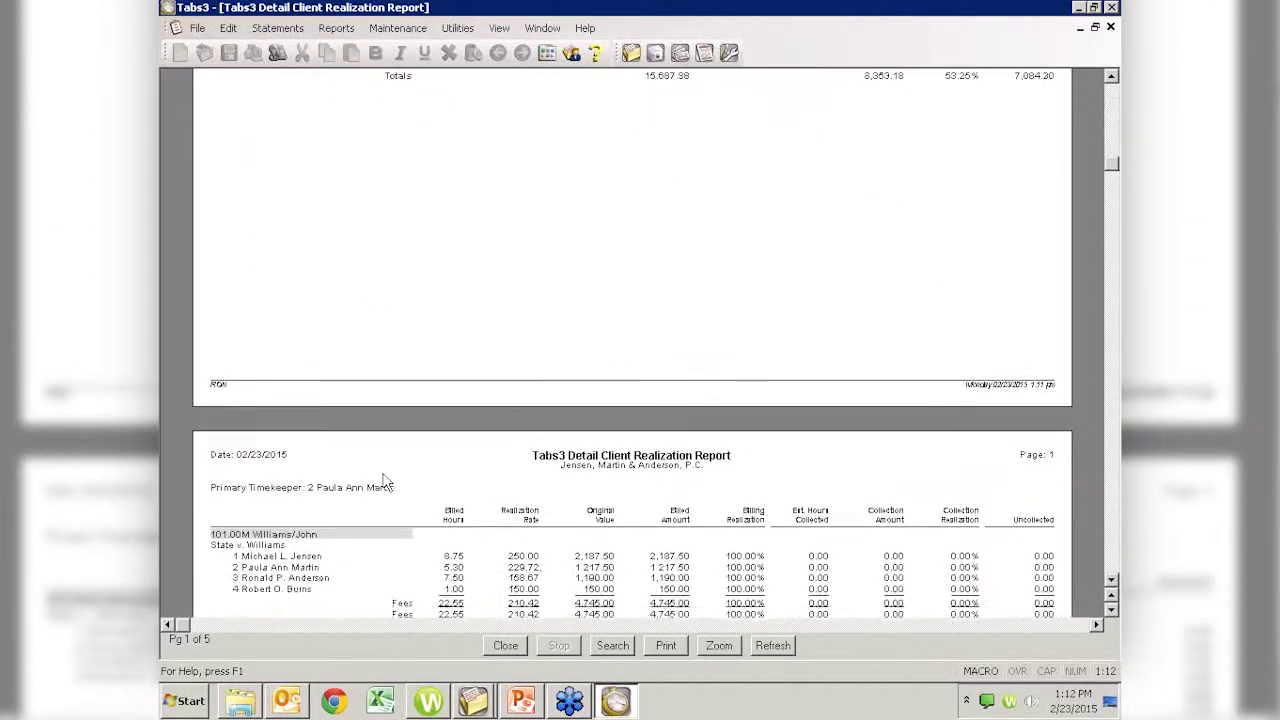
scroll(385, 481, down, 5)
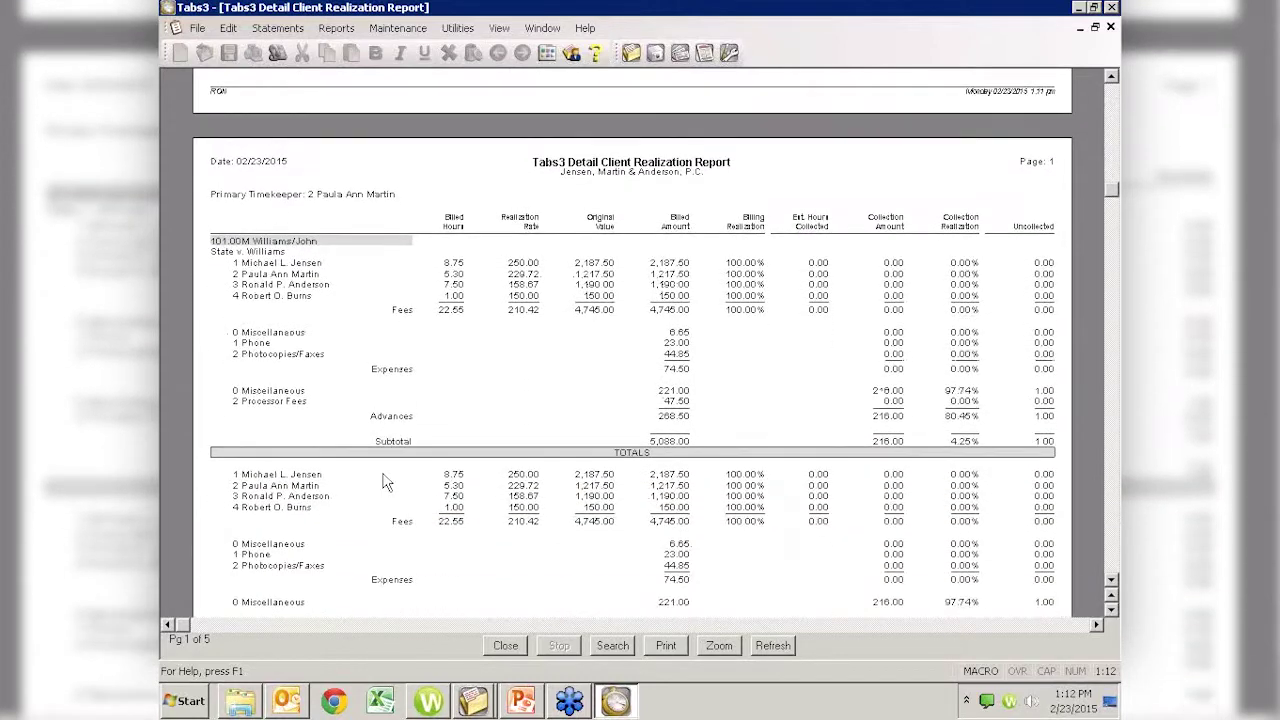
scroll(385, 481, down, 8)
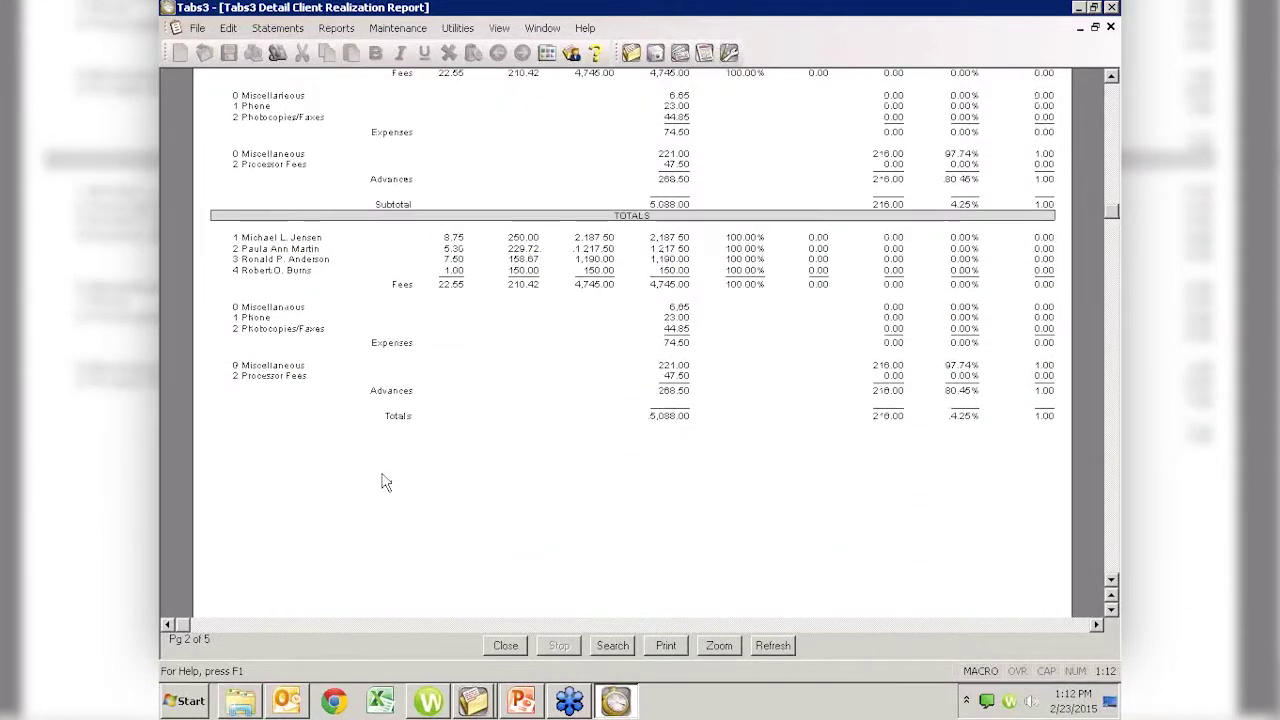
scroll(381, 485, down, 8)
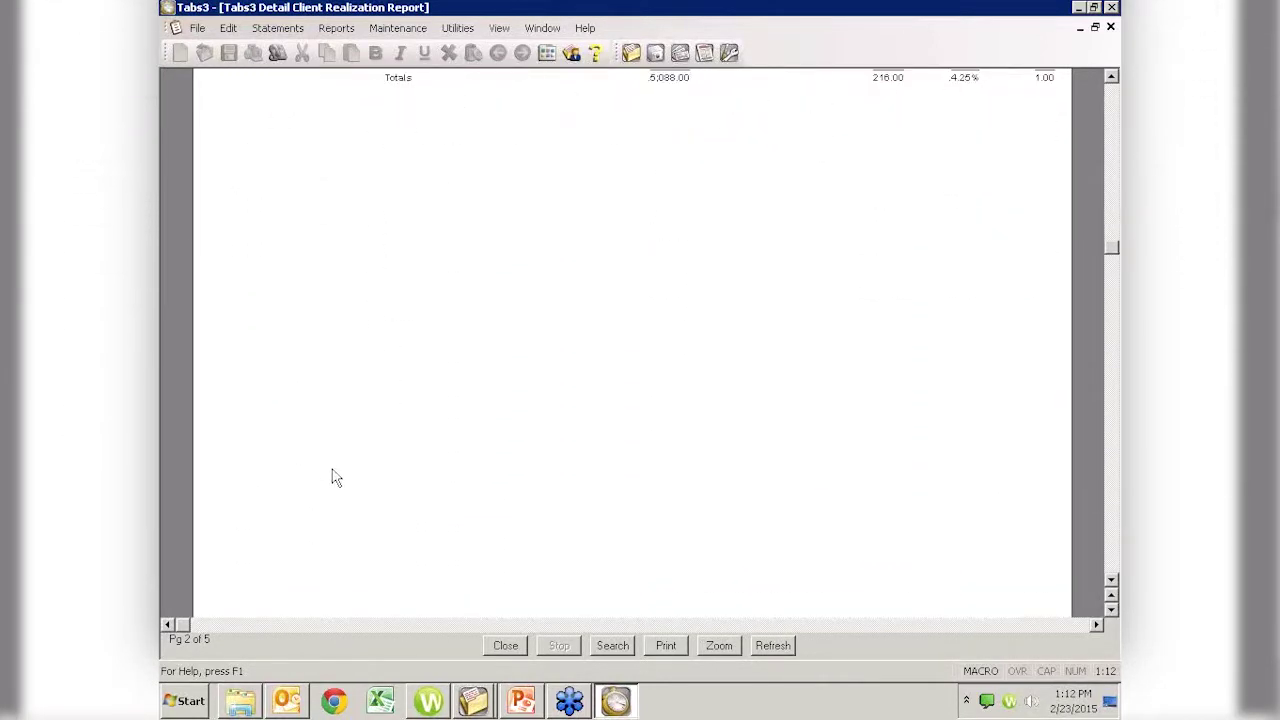
scroll(335, 478, down, 10)
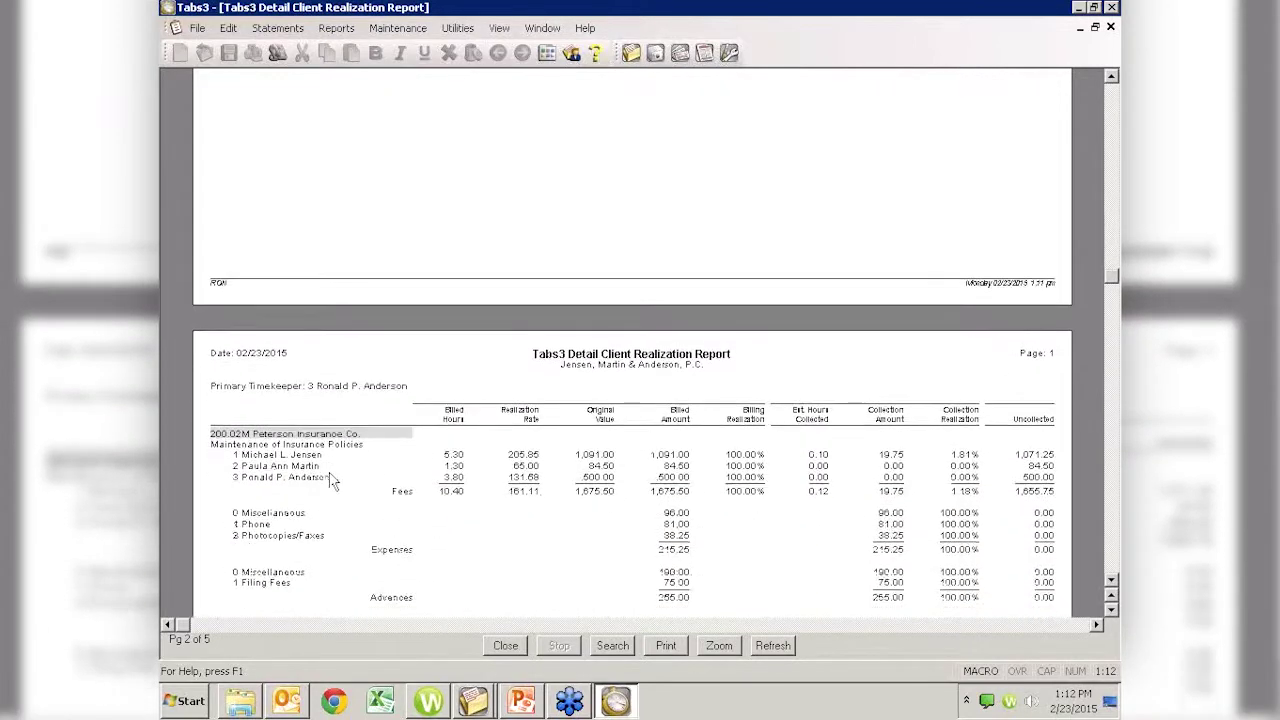
scroll(333, 481, down, 1)
scroll(329, 478, down, 2)
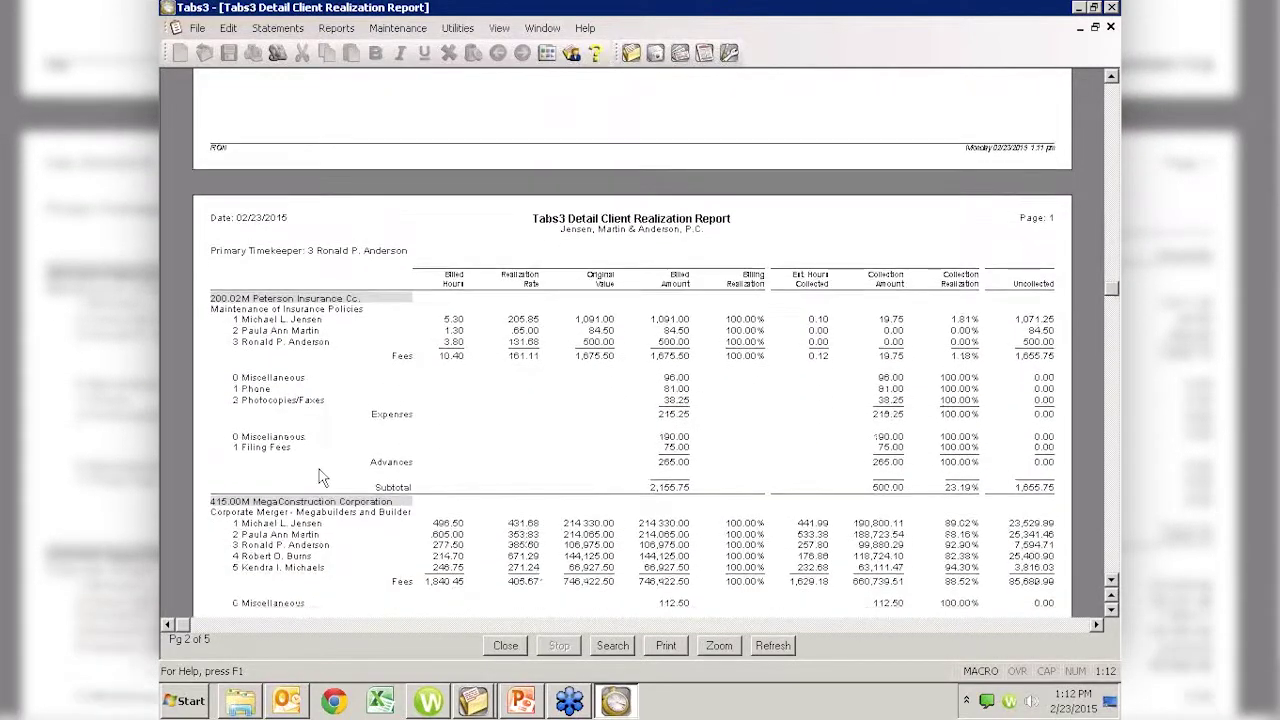
scroll(325, 481, down, 3)
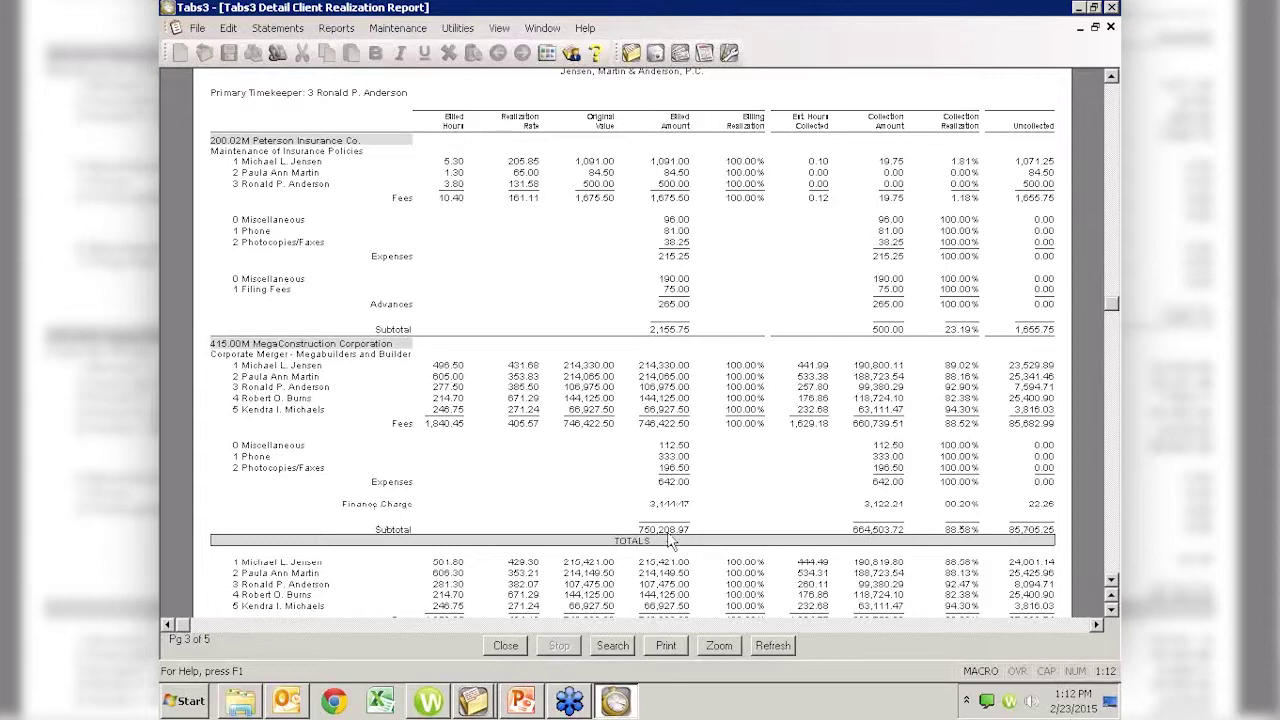
click(508, 646)
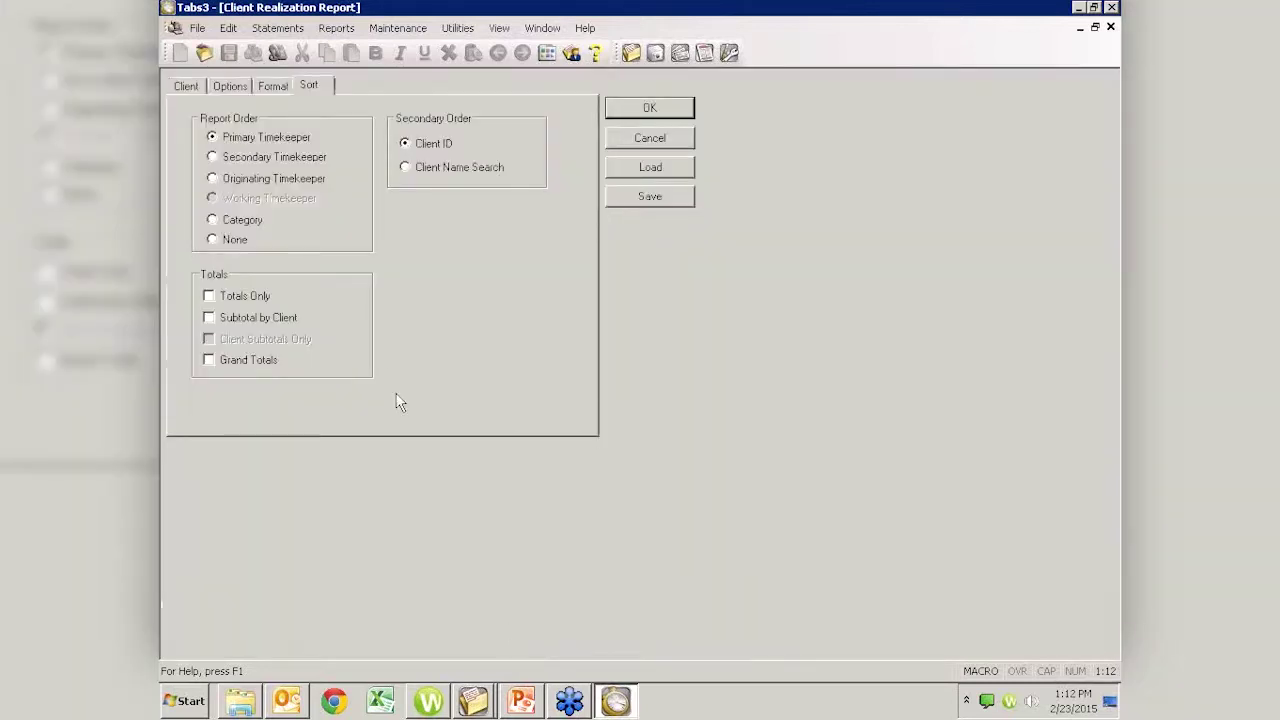
Set the Client Realization Report type to Summary, generate it as an on-screen preview, and close the report
click(230, 87)
click(210, 150)
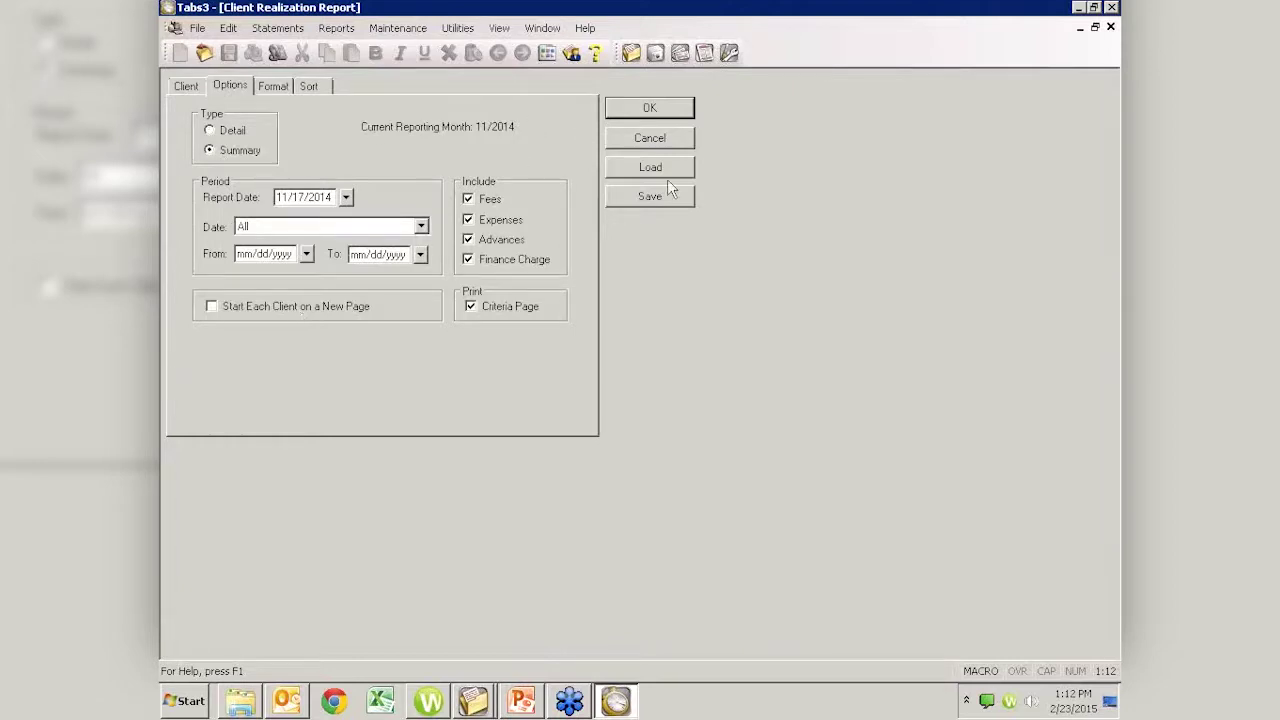
click(648, 110)
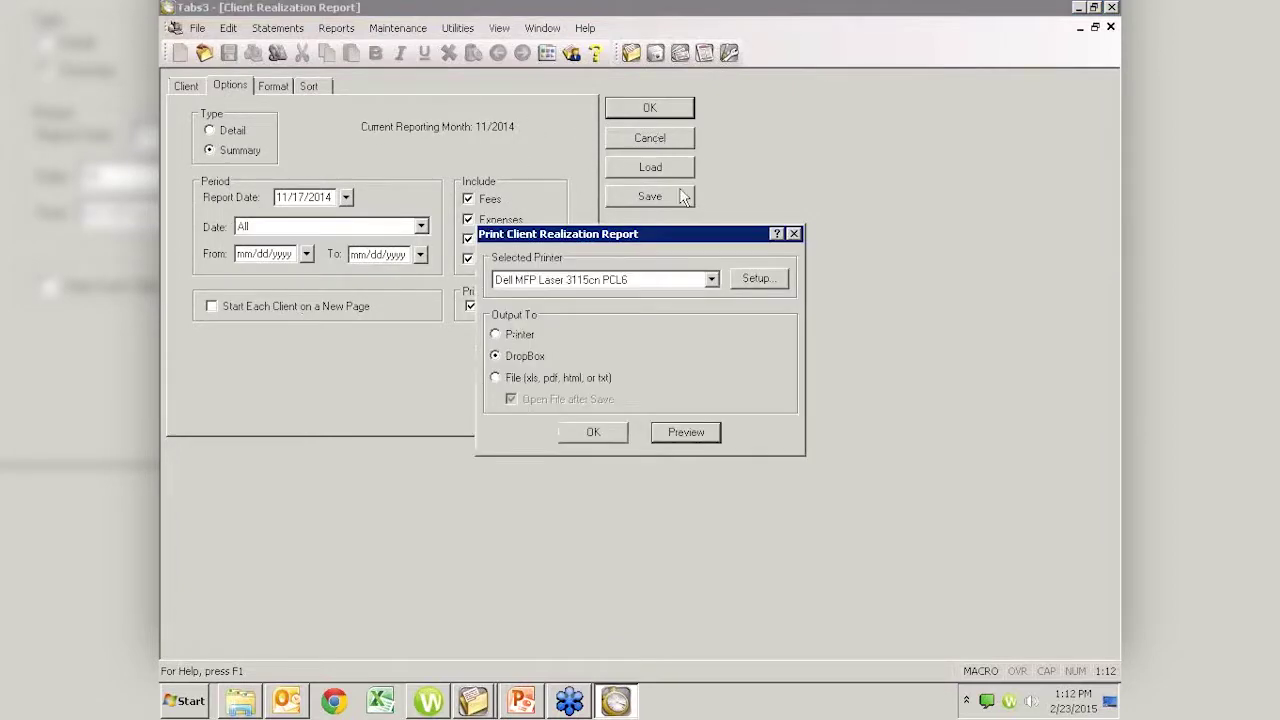
click(685, 431)
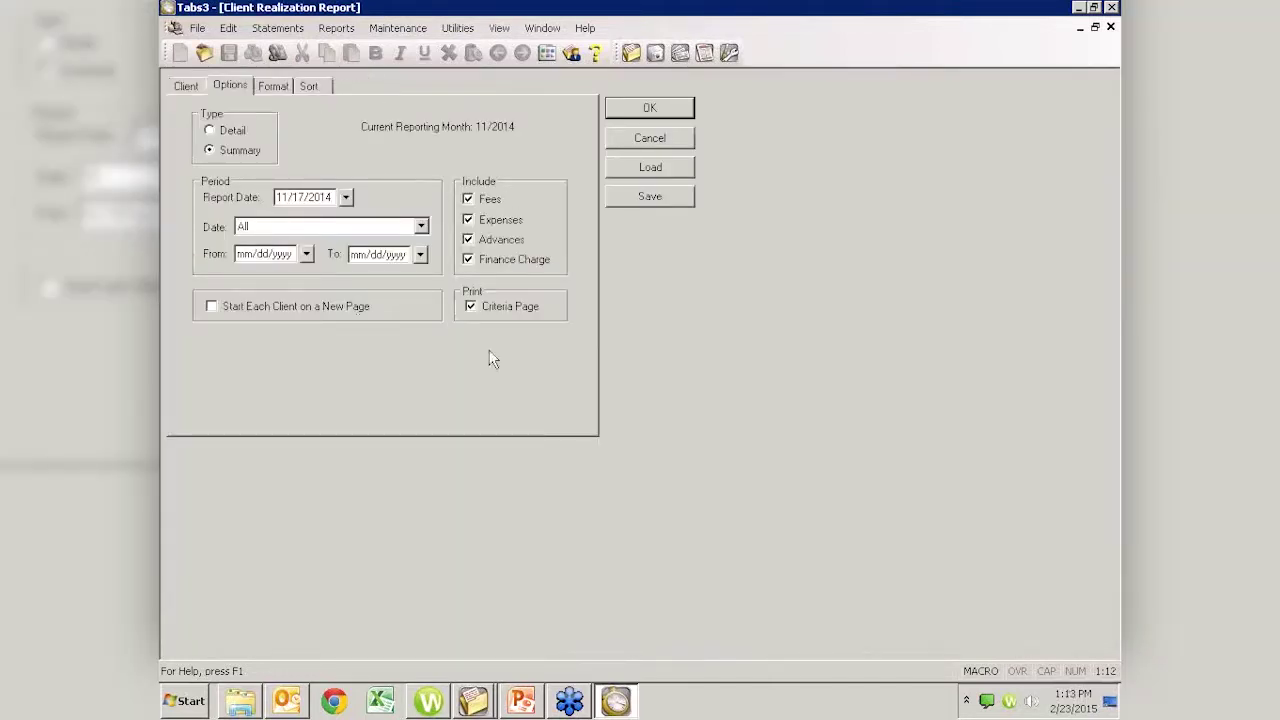
click(630, 142)
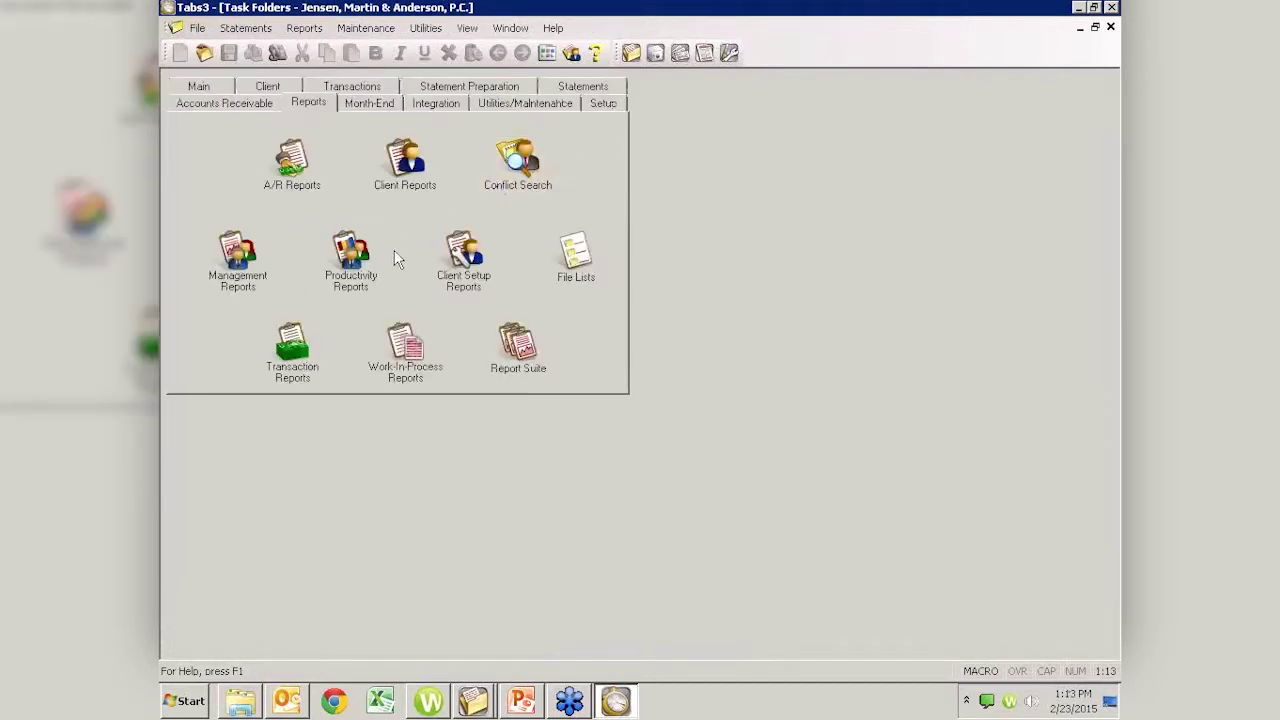
Open the Timekeeper Realization Report from the management reports and set its date period to All
click(238, 258)
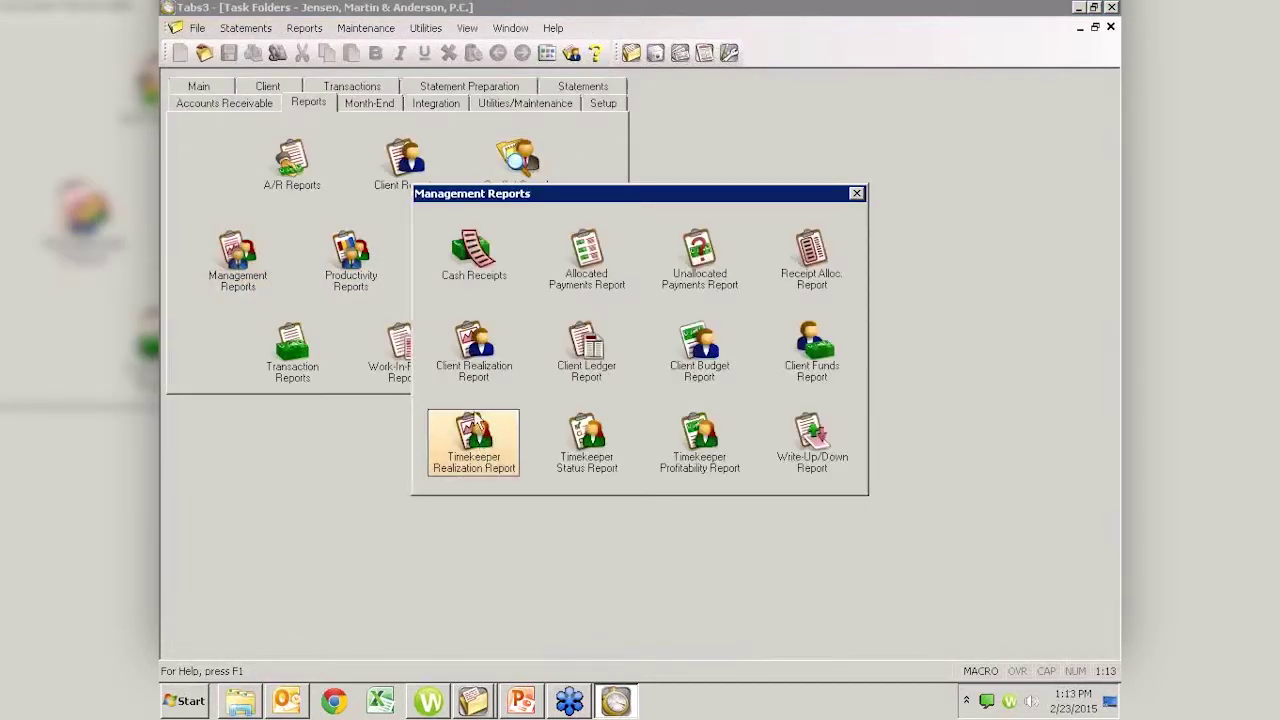
click(472, 440)
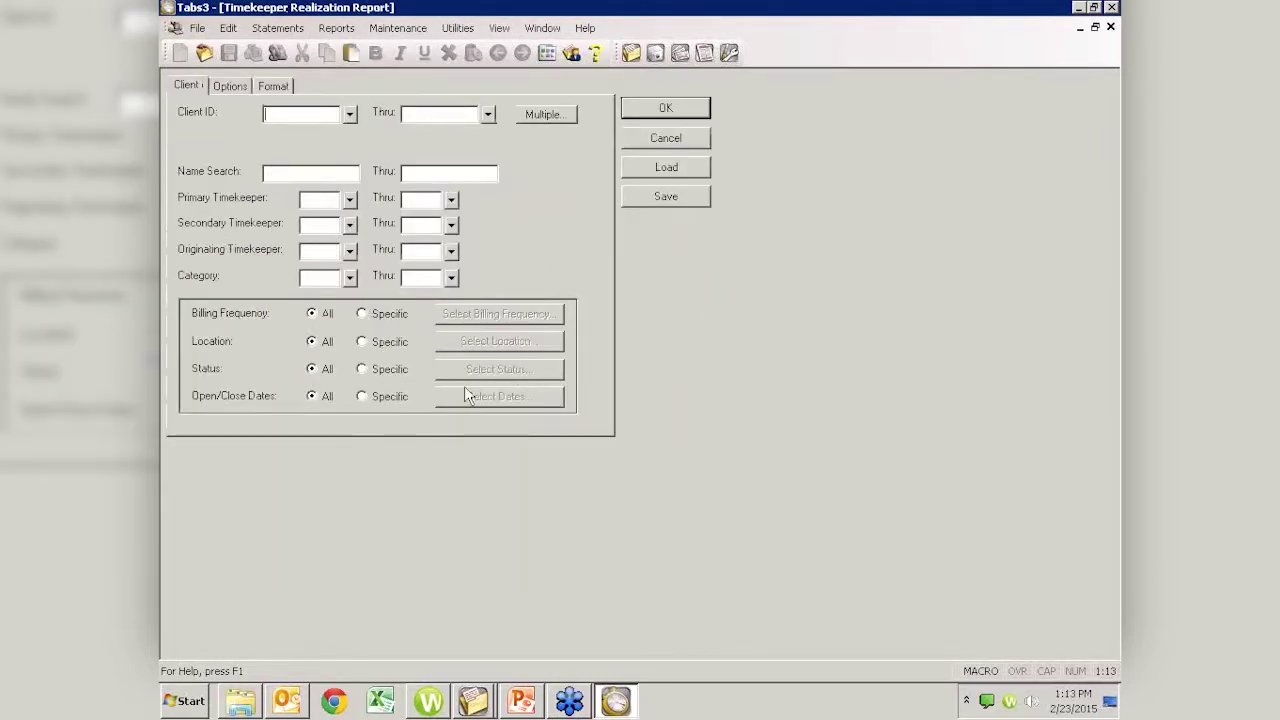
click(230, 86)
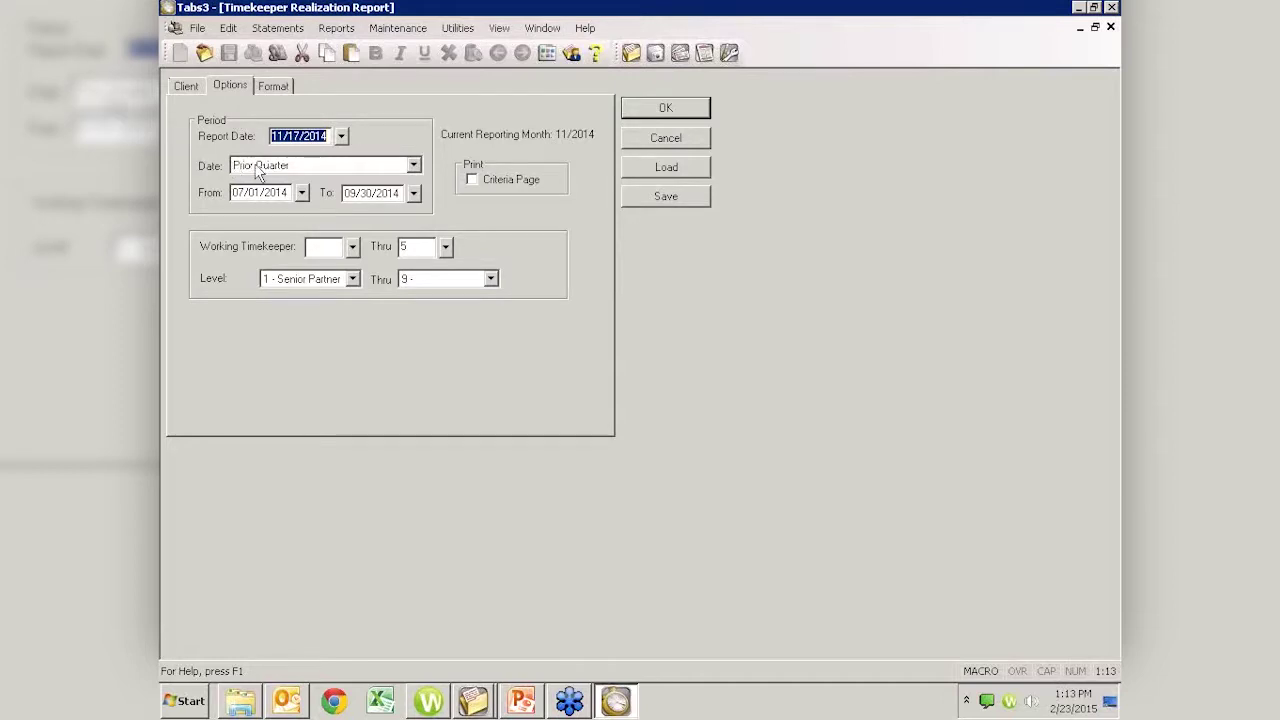
click(413, 166)
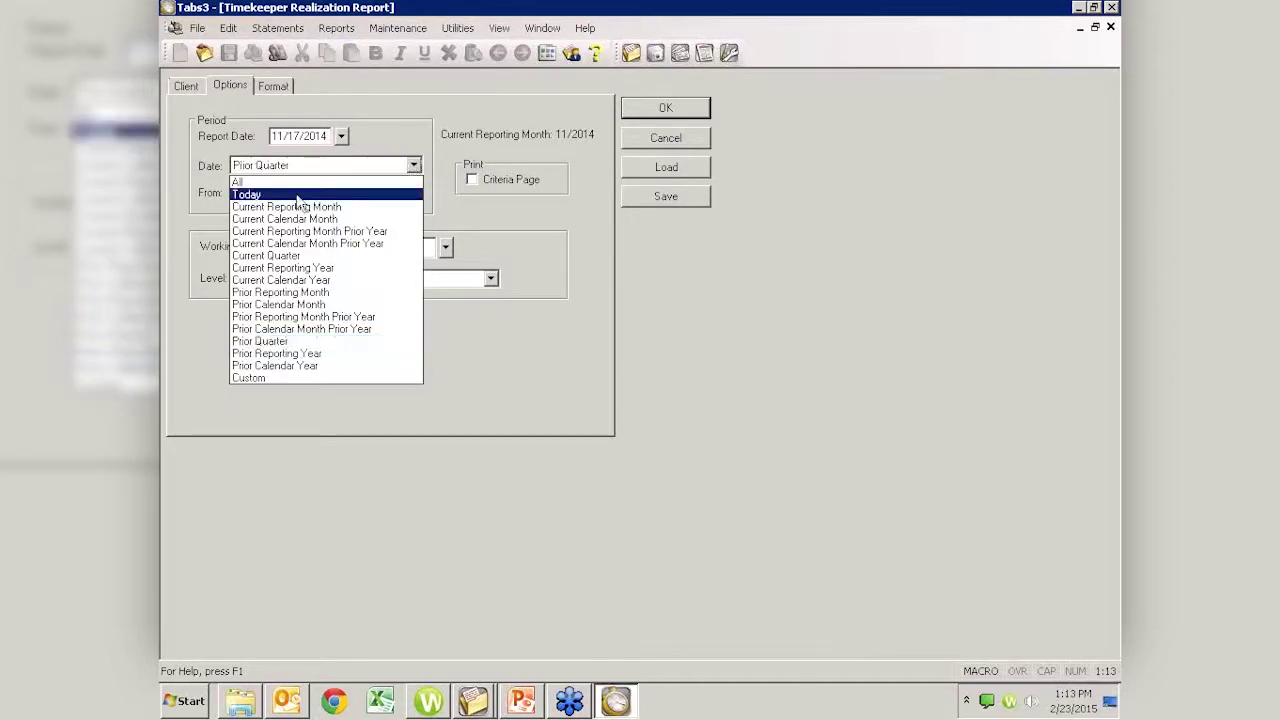
click(262, 178)
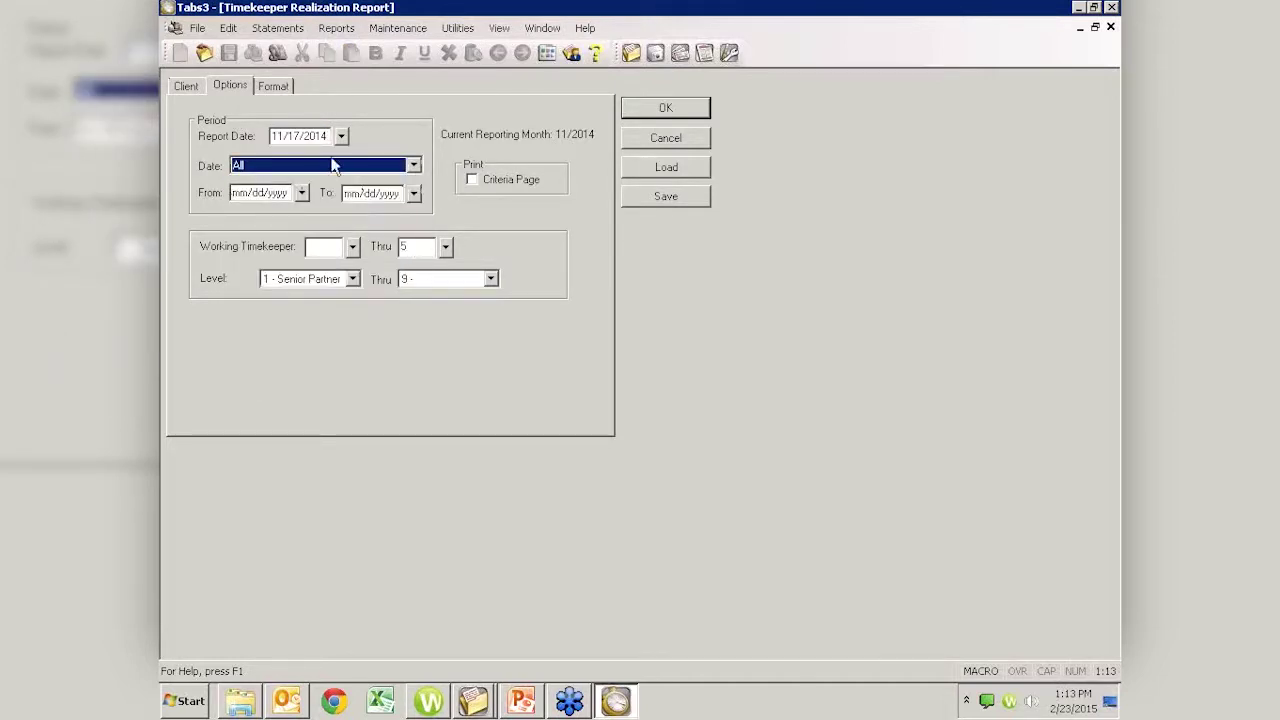
click(325, 249)
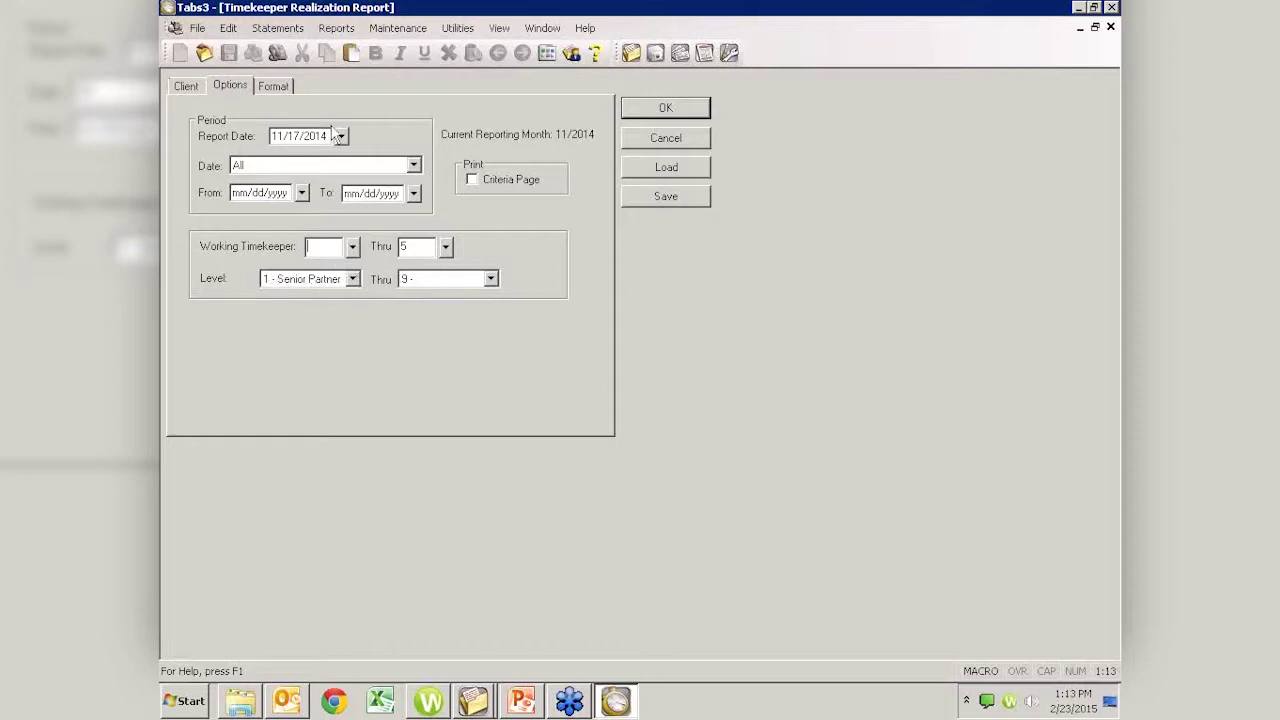
Include Billed Hours, Billed Amount and Uncollected in the Timekeeper Realization Report's columns, and exclude Original Hours, Original Value and Est. Hours Collected
click(283, 90)
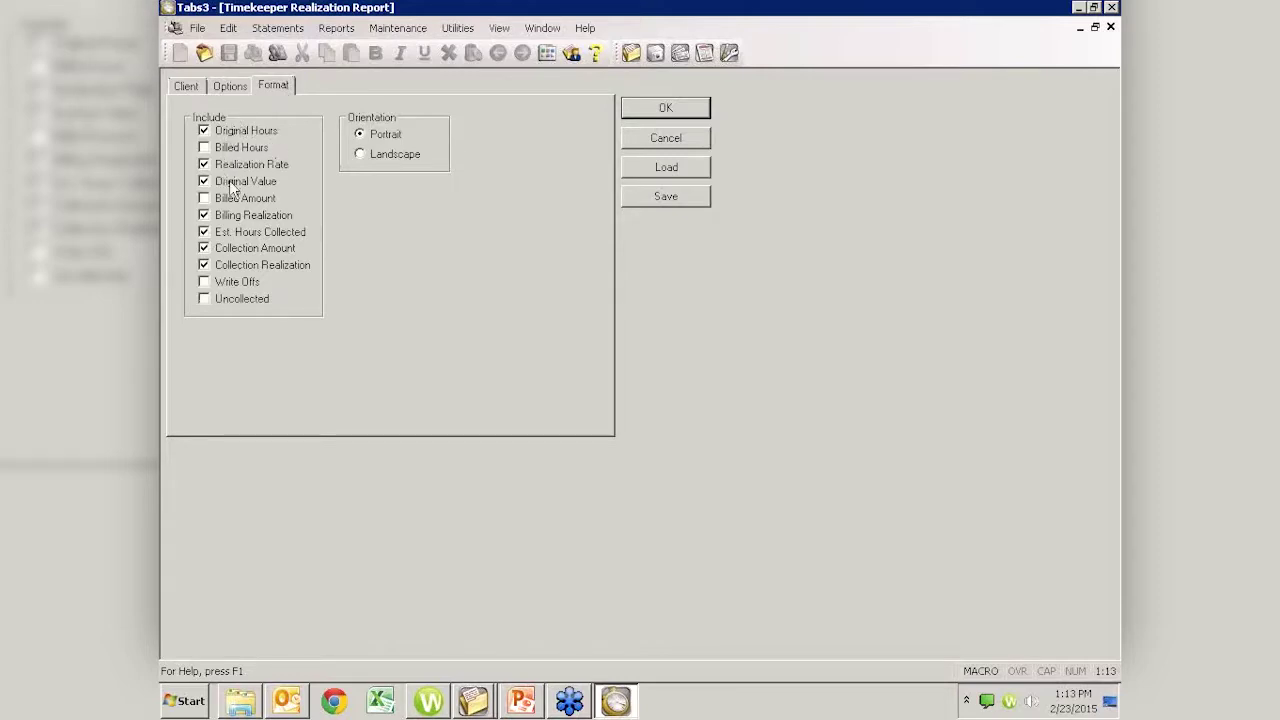
click(228, 85)
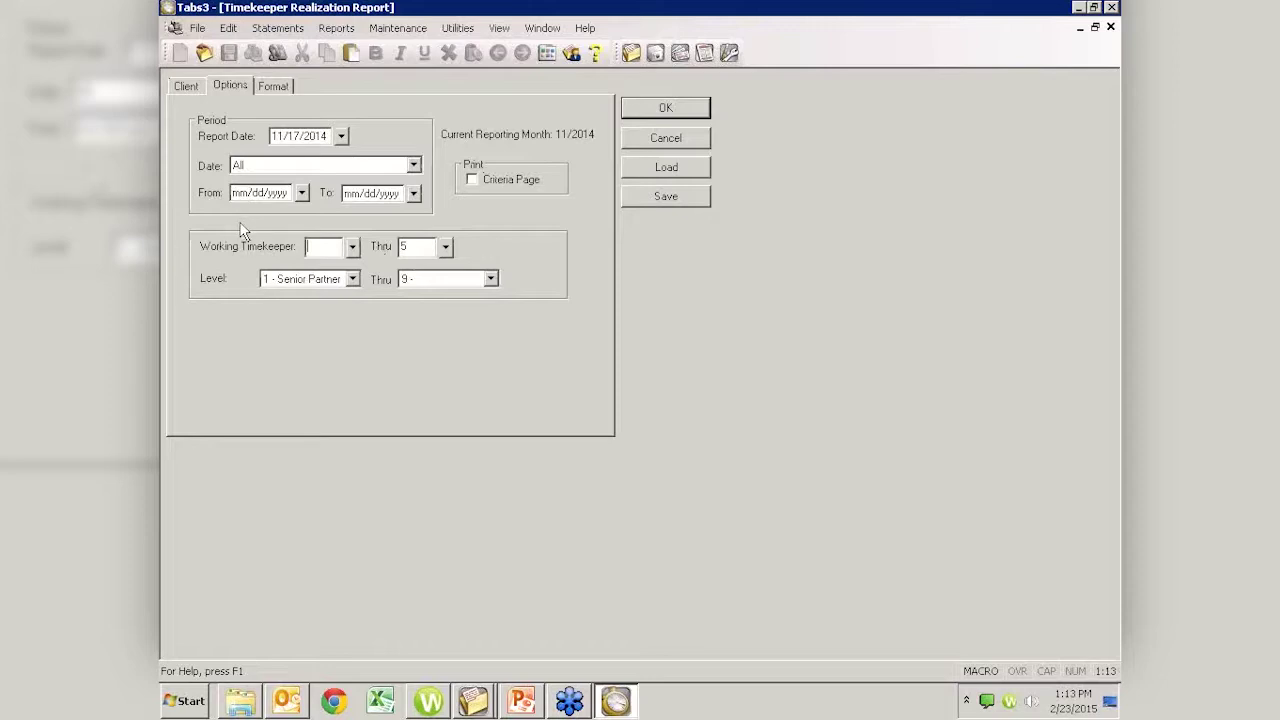
click(279, 92)
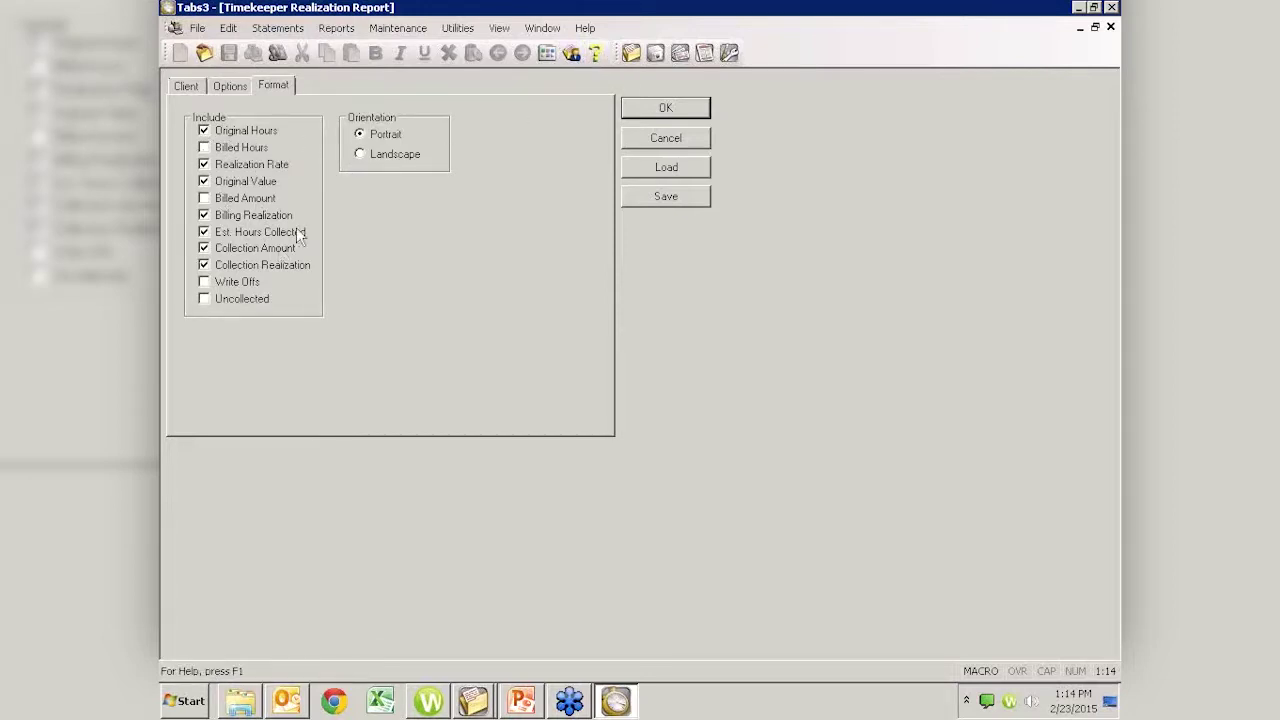
click(204, 198)
click(204, 182)
click(204, 131)
click(204, 147)
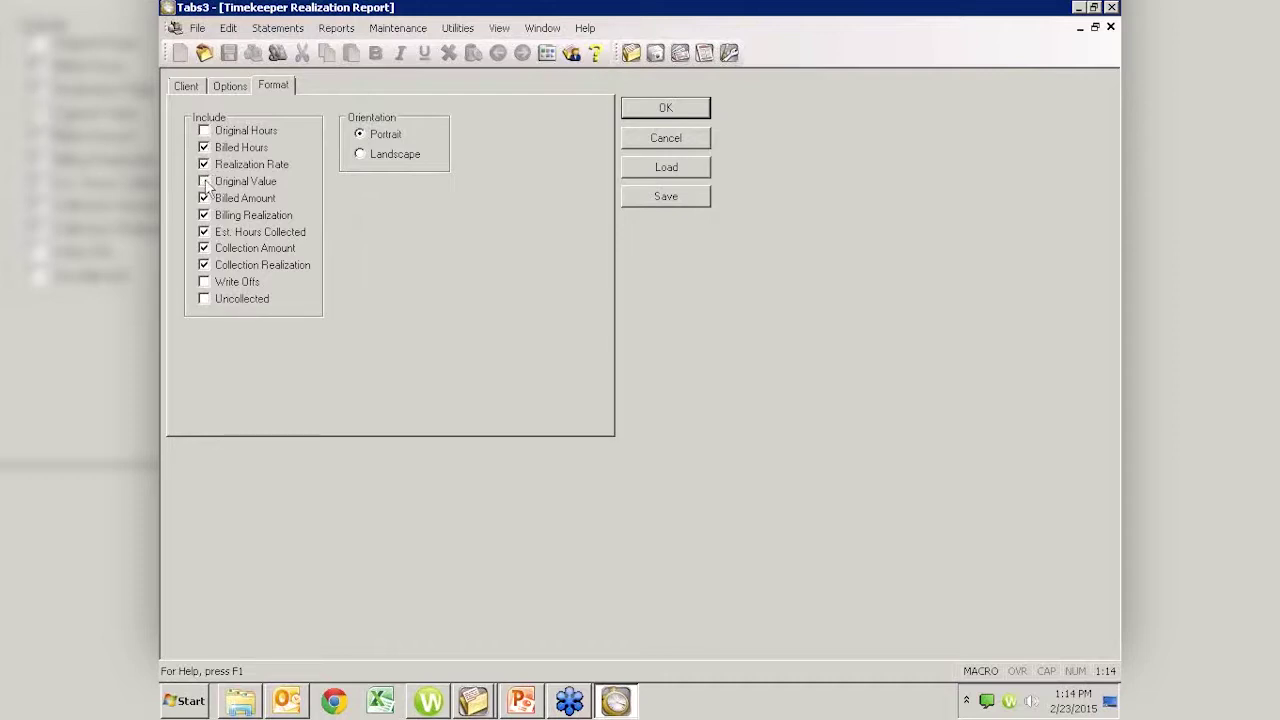
click(203, 232)
click(204, 264)
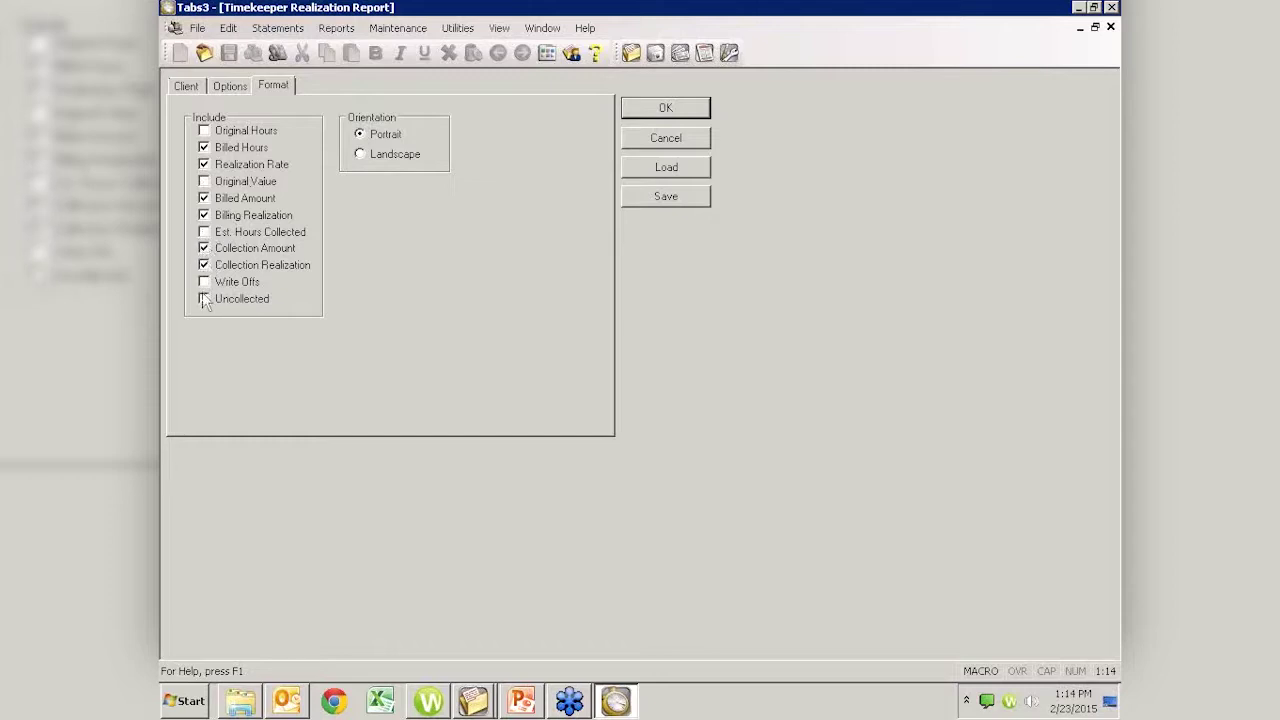
click(204, 298)
Generate the Timekeeper Realization Report as an on-screen preview, review it, and close the preview and the report setup
click(653, 114)
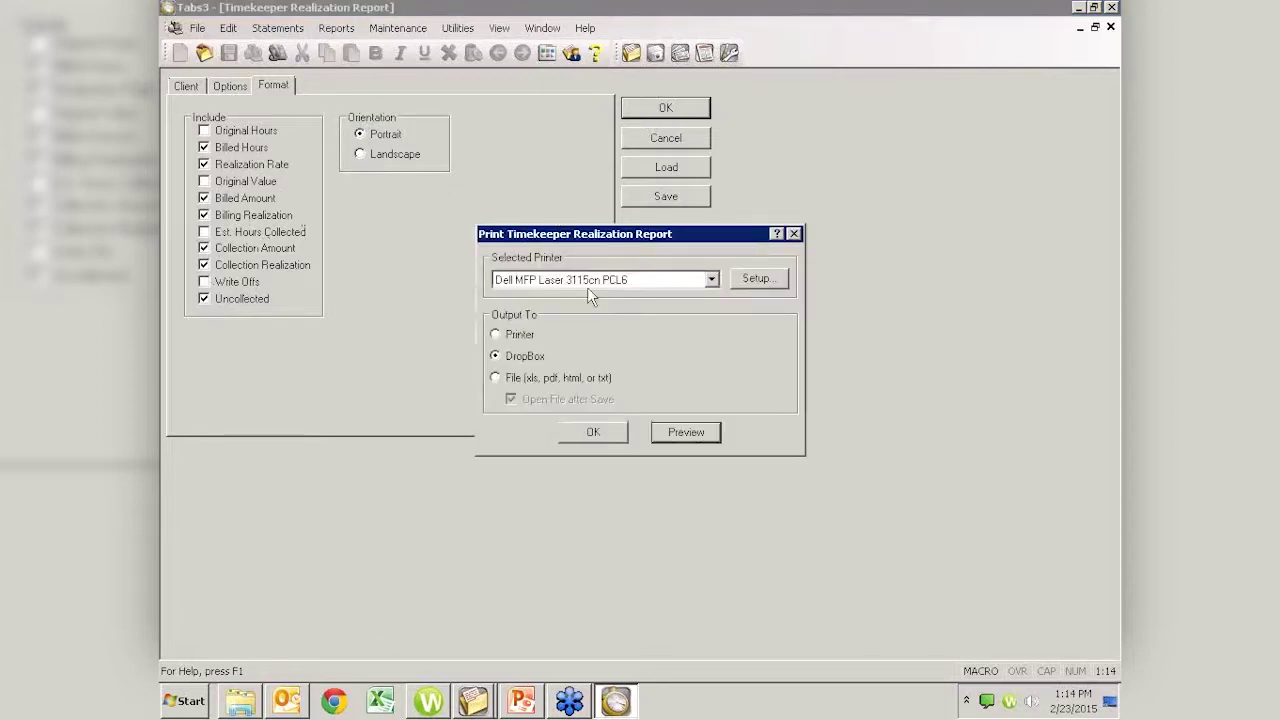
click(690, 434)
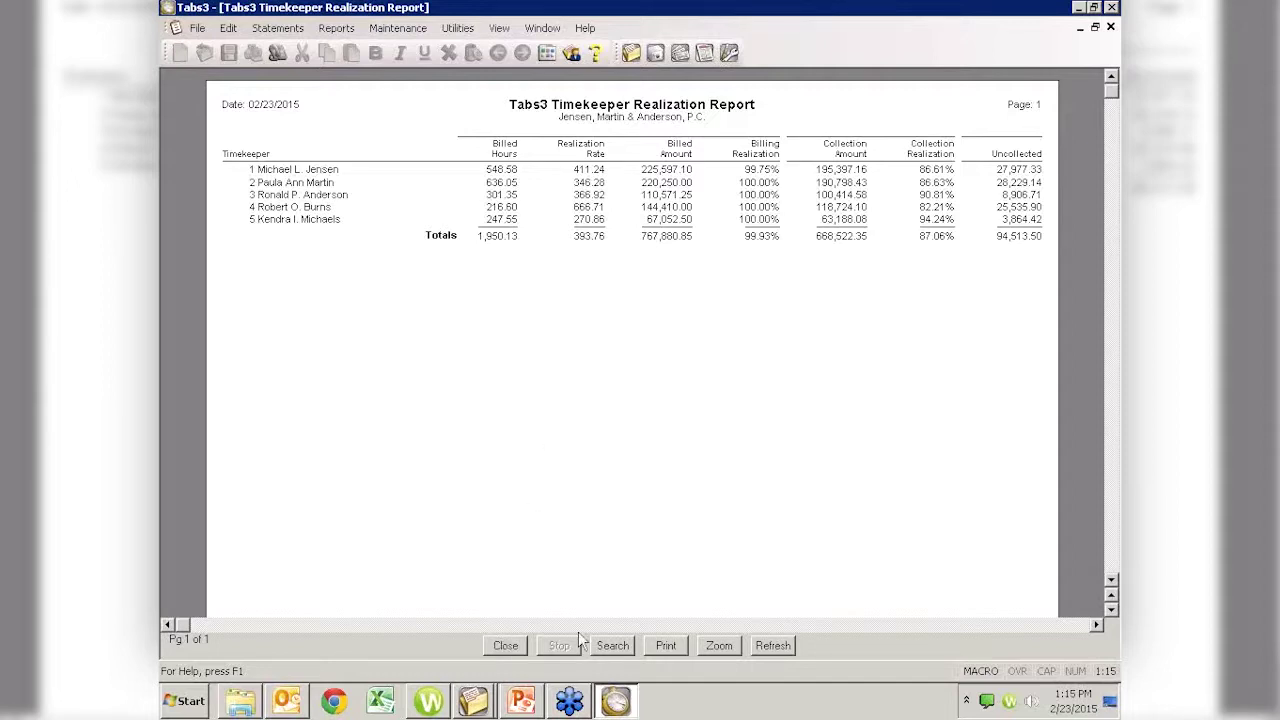
mouse_move(601, 700)
click(505, 648)
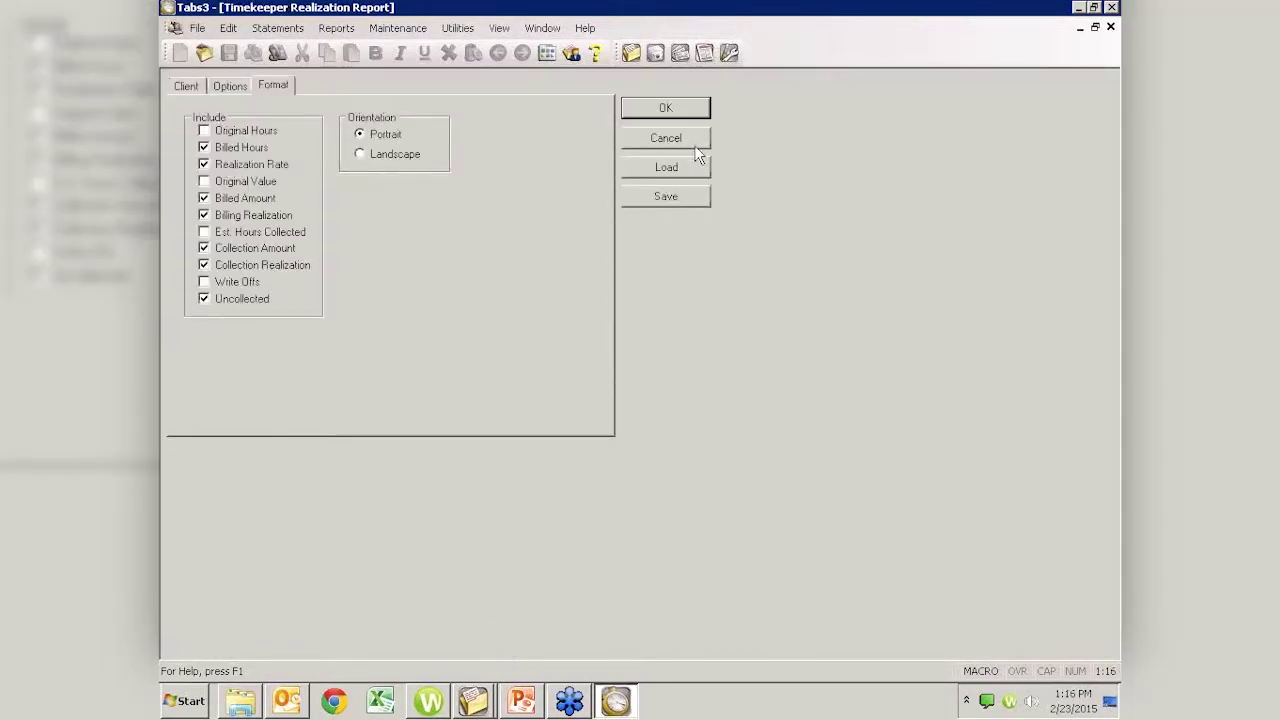
click(695, 146)
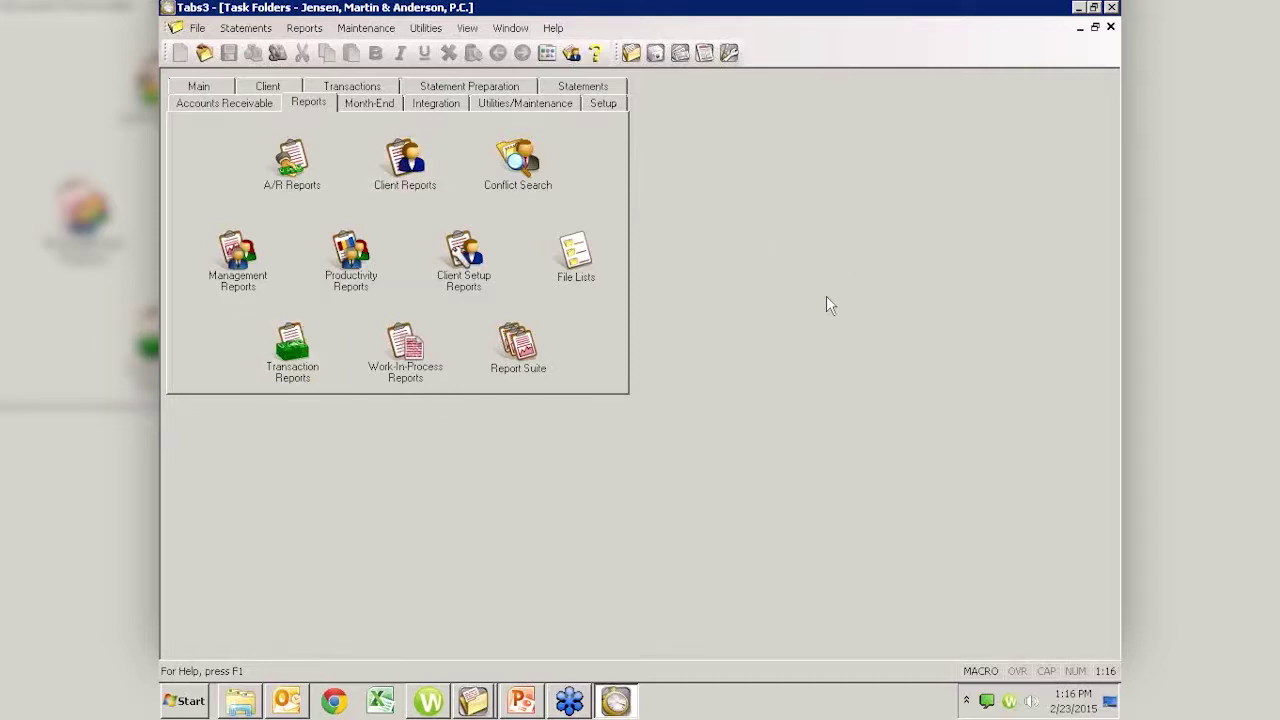
Open the Client Manager for Peterson Insurance Co. and start a new payment entry from its payments
click(204, 89)
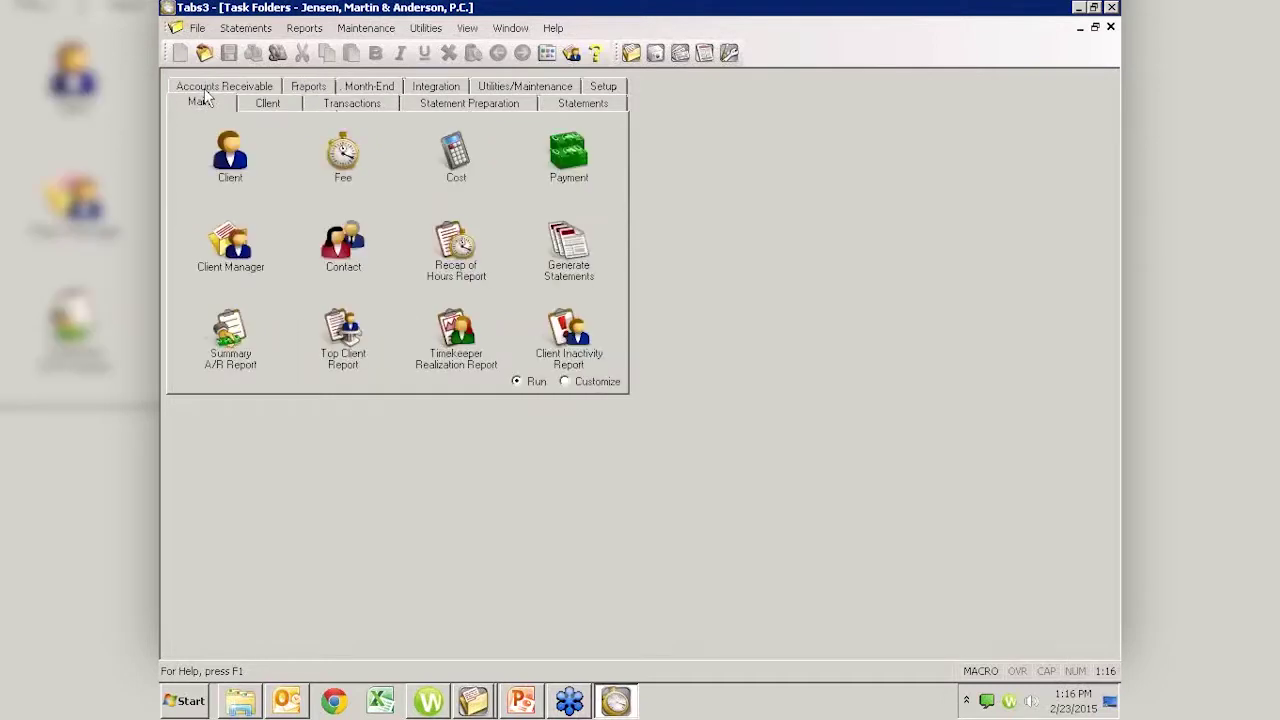
click(240, 257)
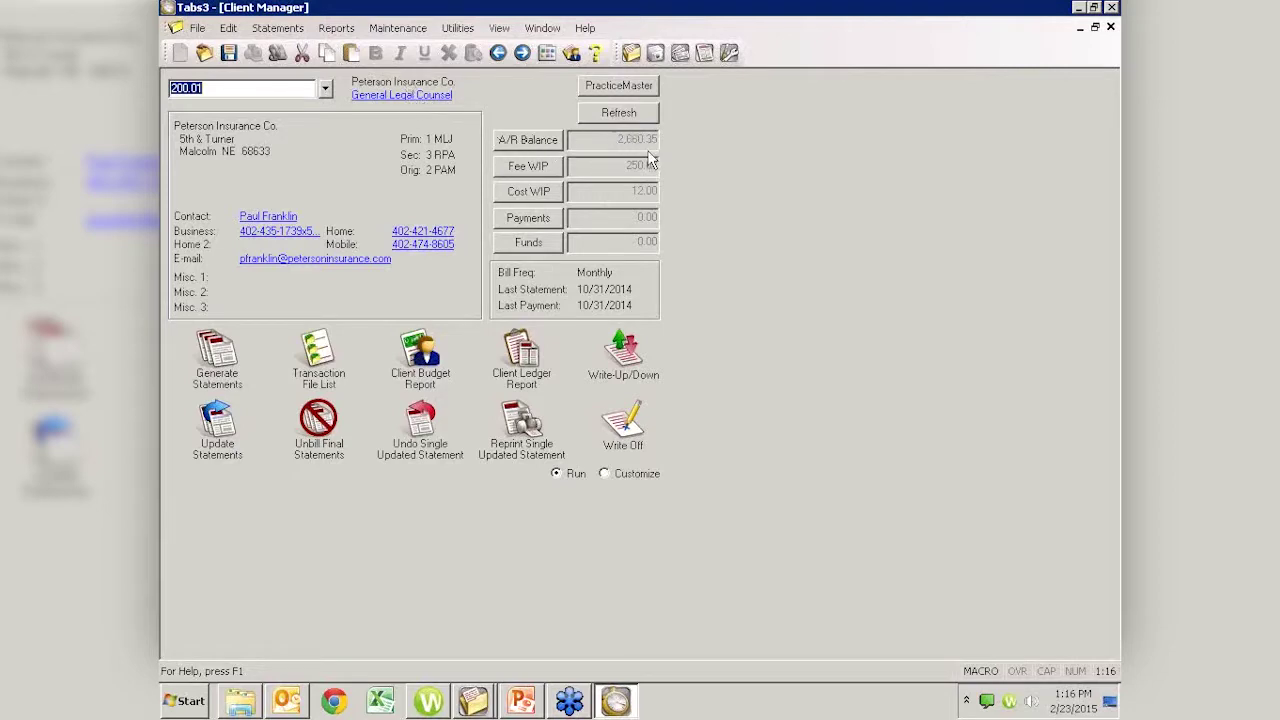
click(530, 218)
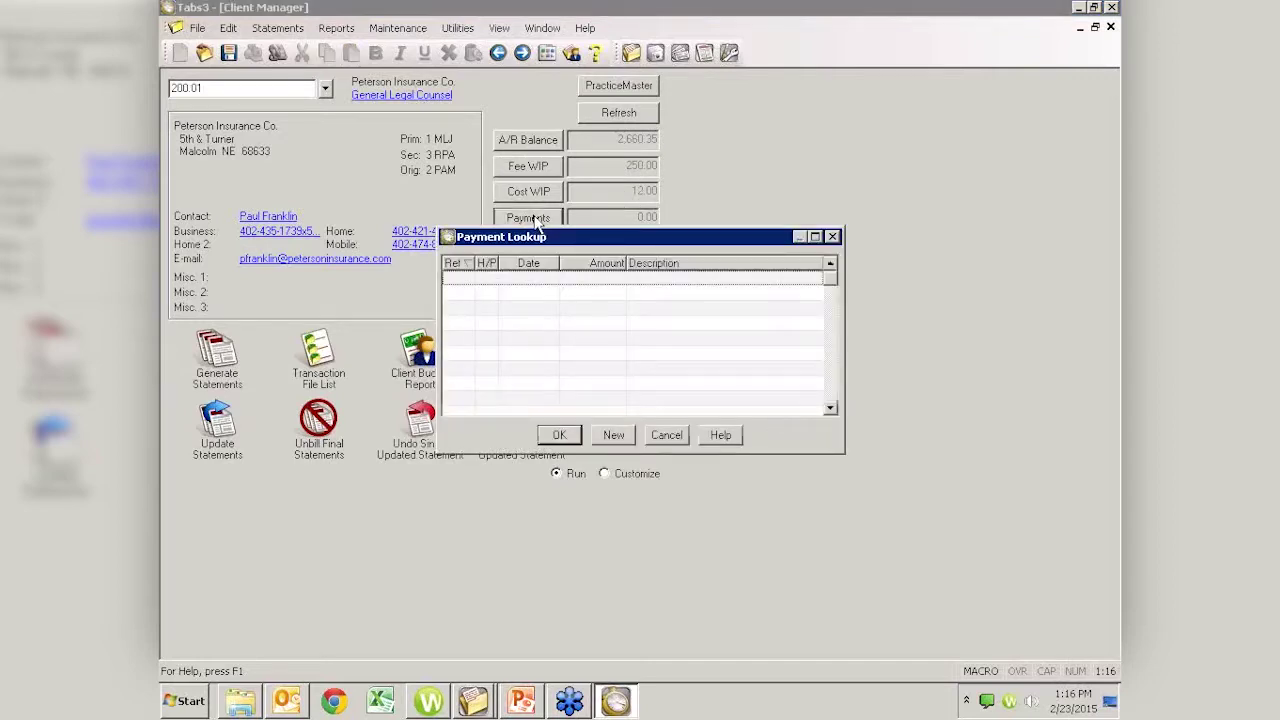
click(606, 436)
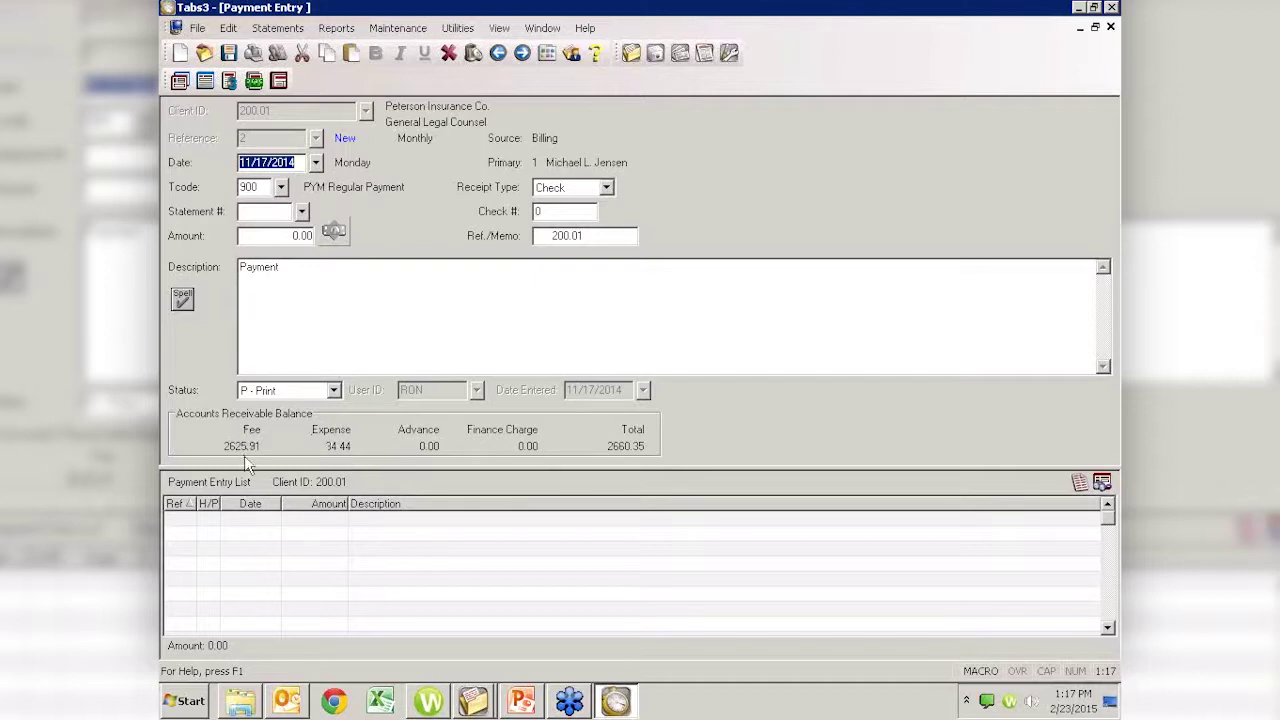
Assign the new payment to the 10/31/2014 statement, discard the entry without saving, and cancel the payment verification list
click(269, 214)
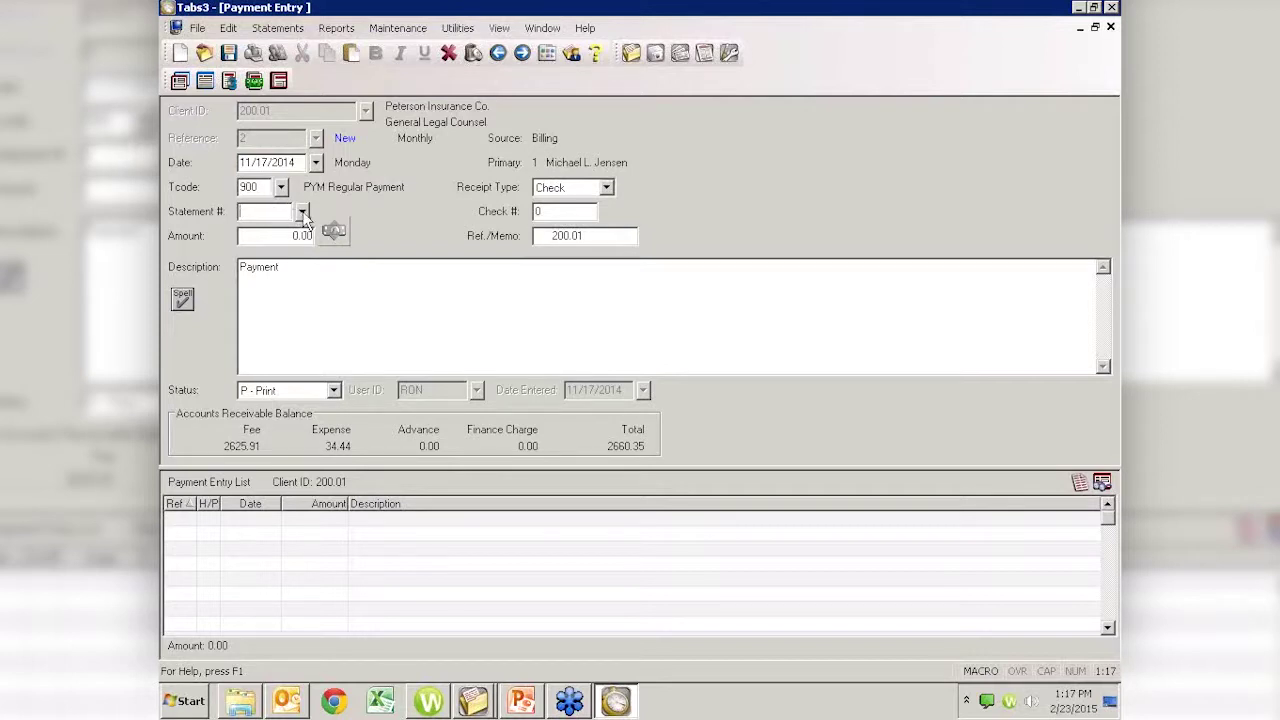
click(302, 214)
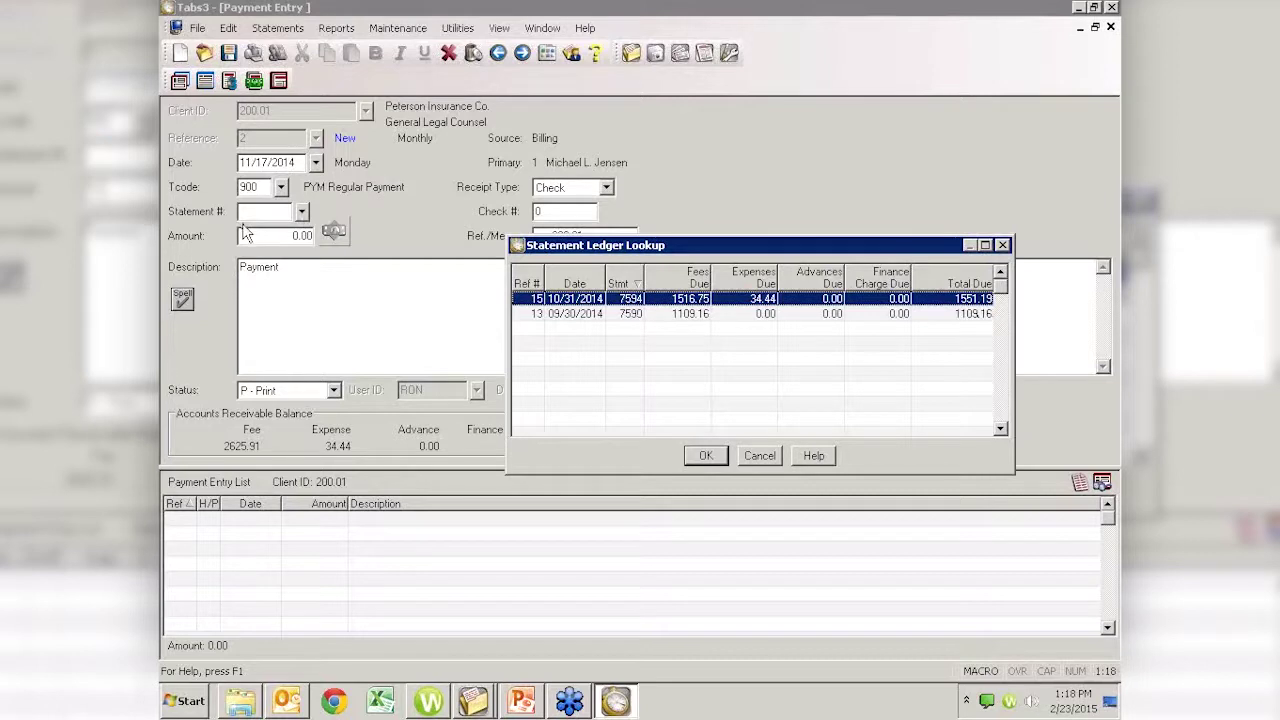
click(704, 458)
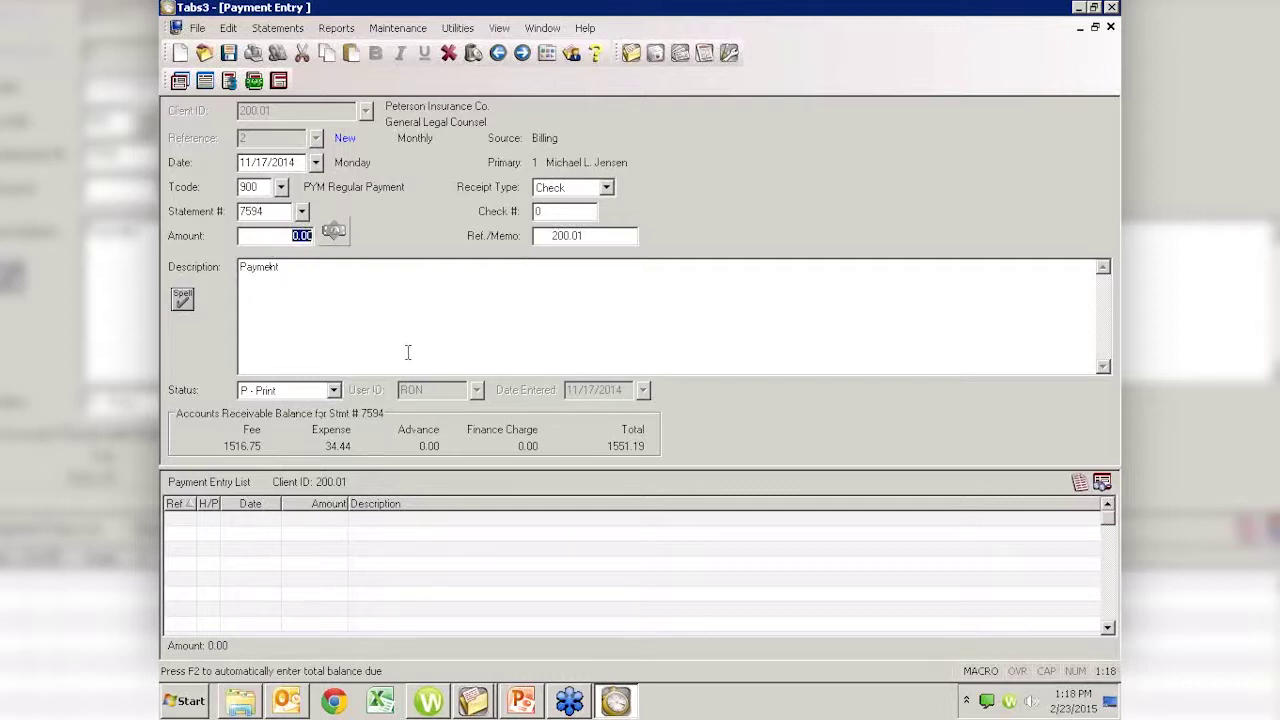
click(1111, 27)
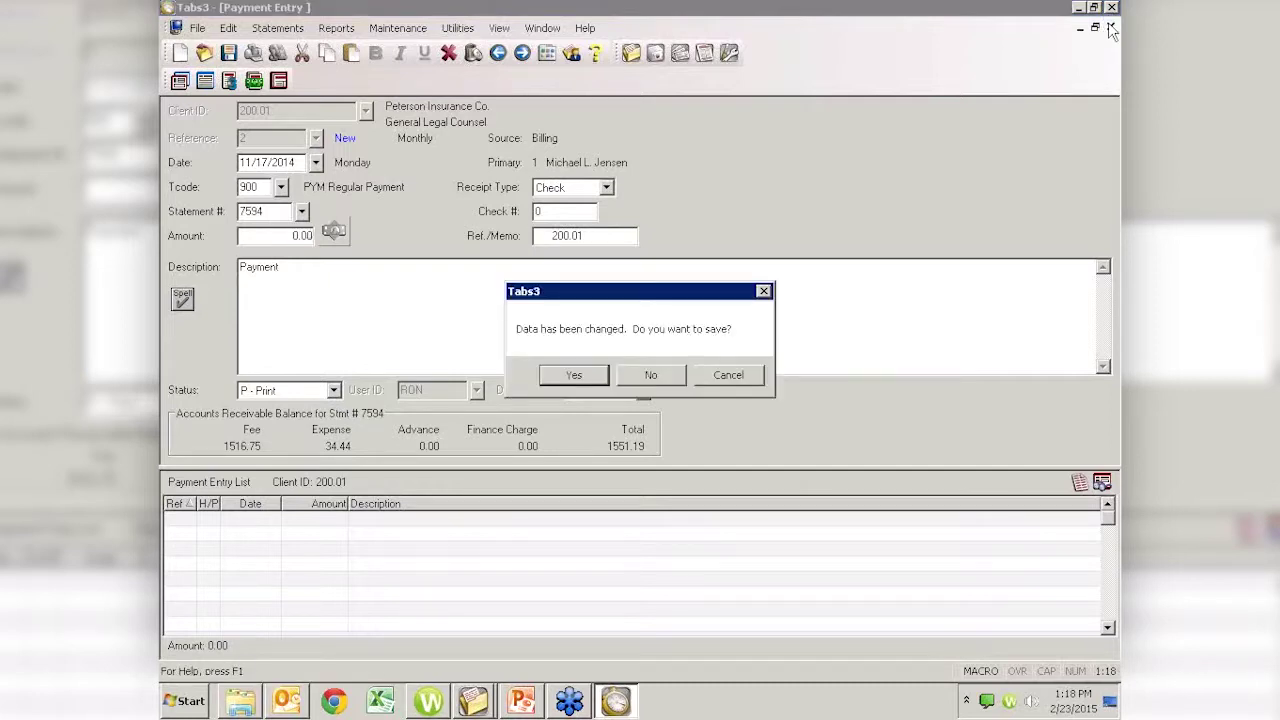
click(643, 371)
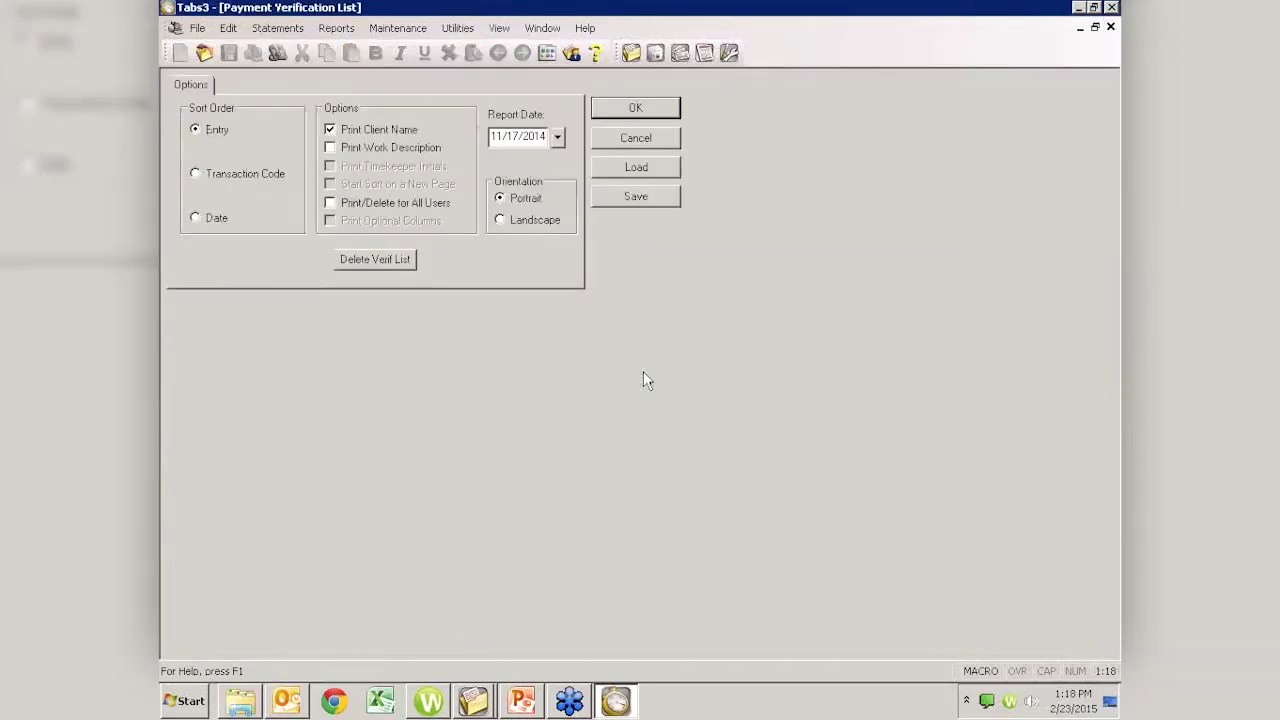
click(656, 136)
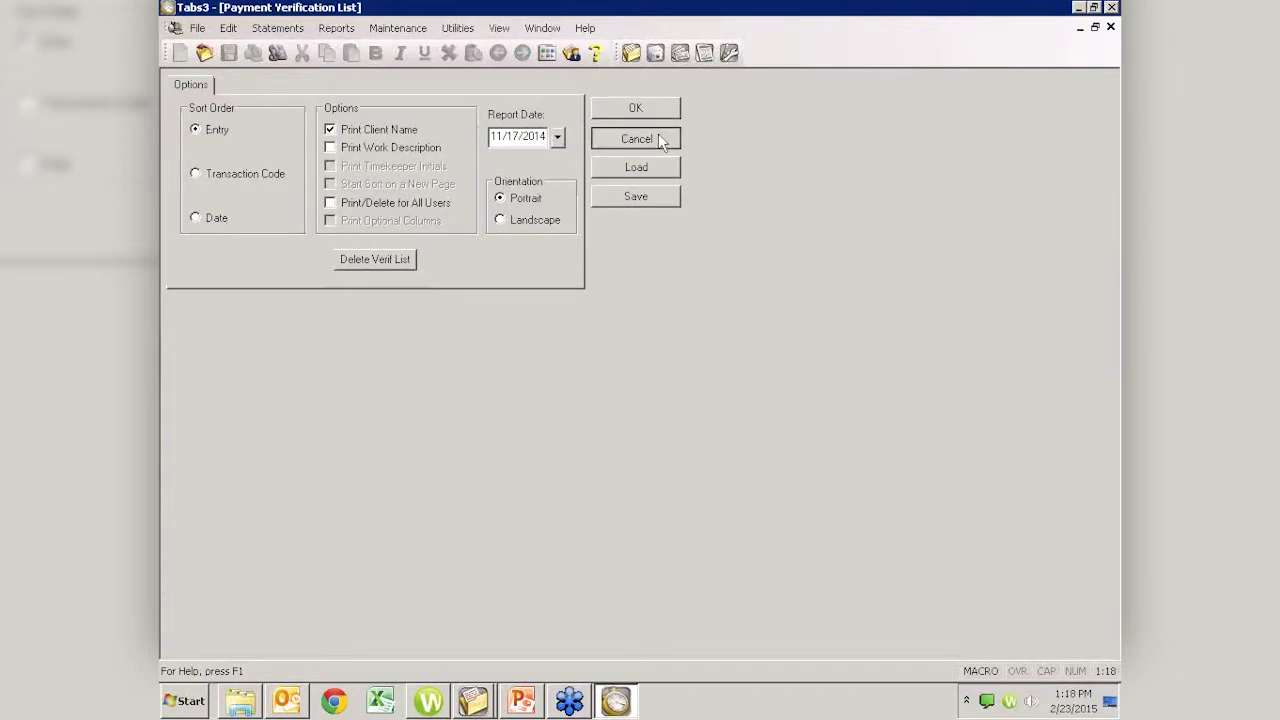
Open the General Legal Counsel matter's client setup and examine the available methods to apply payments
click(408, 96)
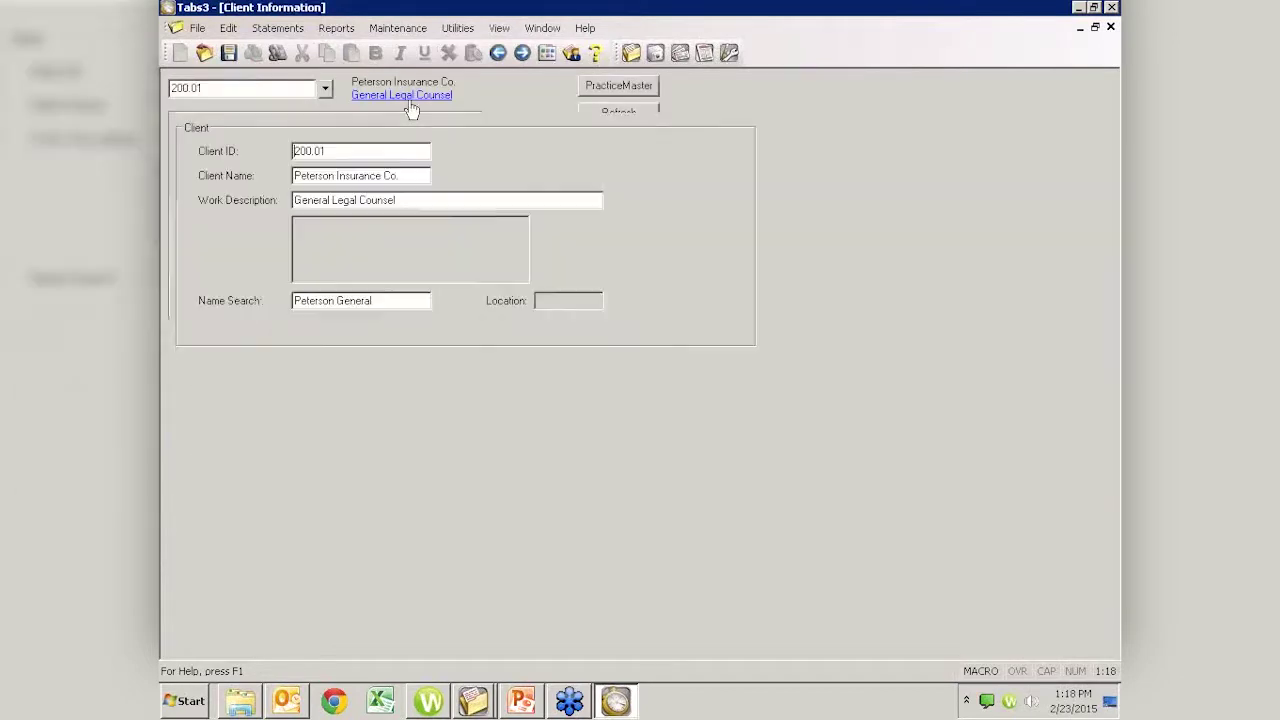
click(298, 197)
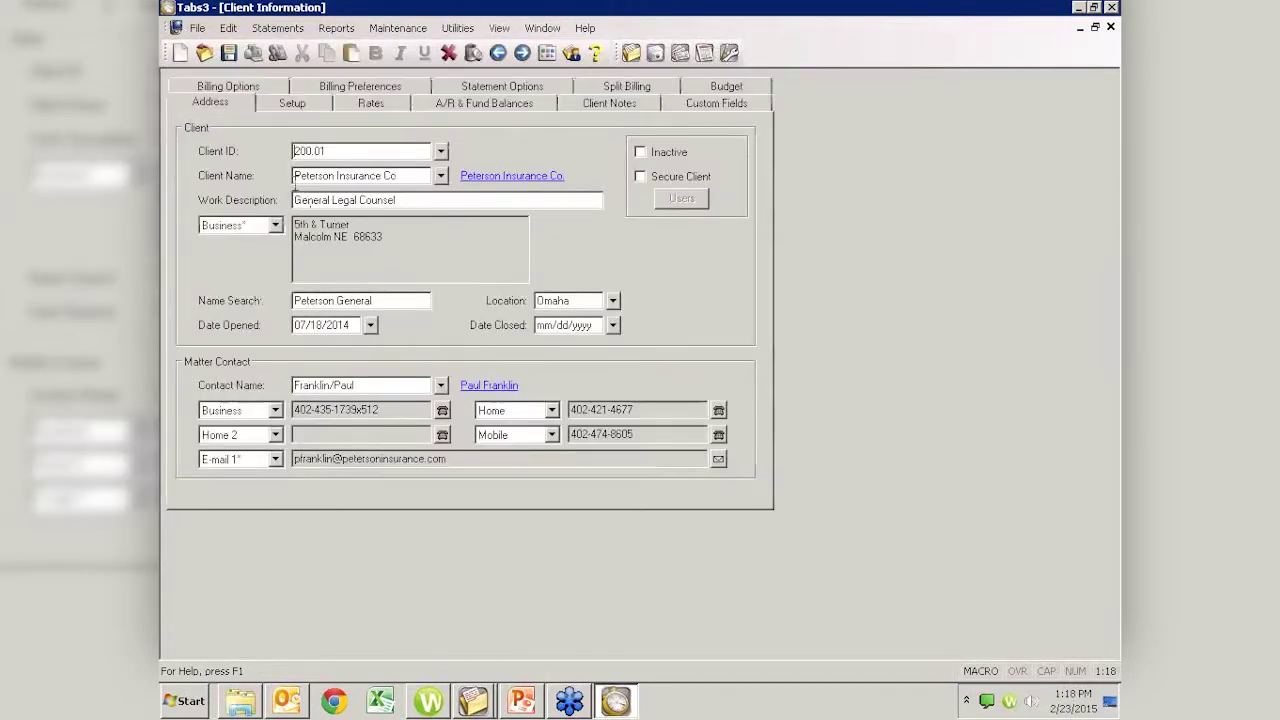
click(287, 105)
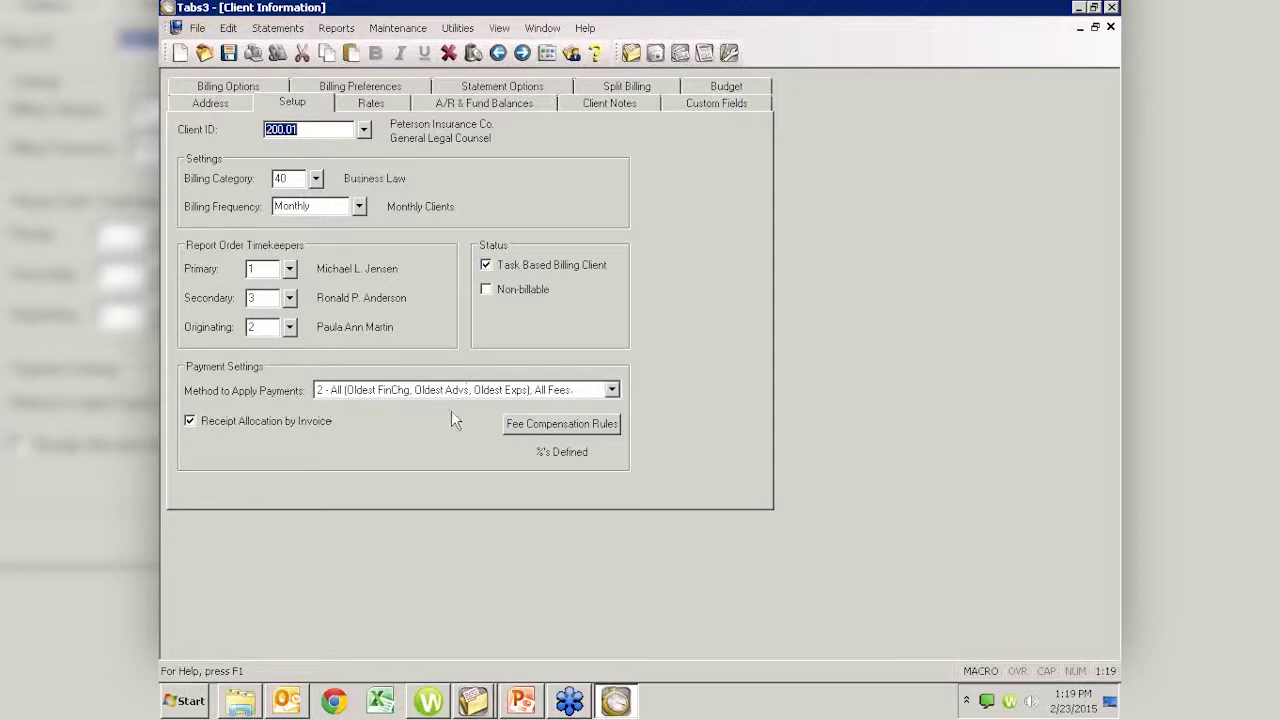
click(612, 390)
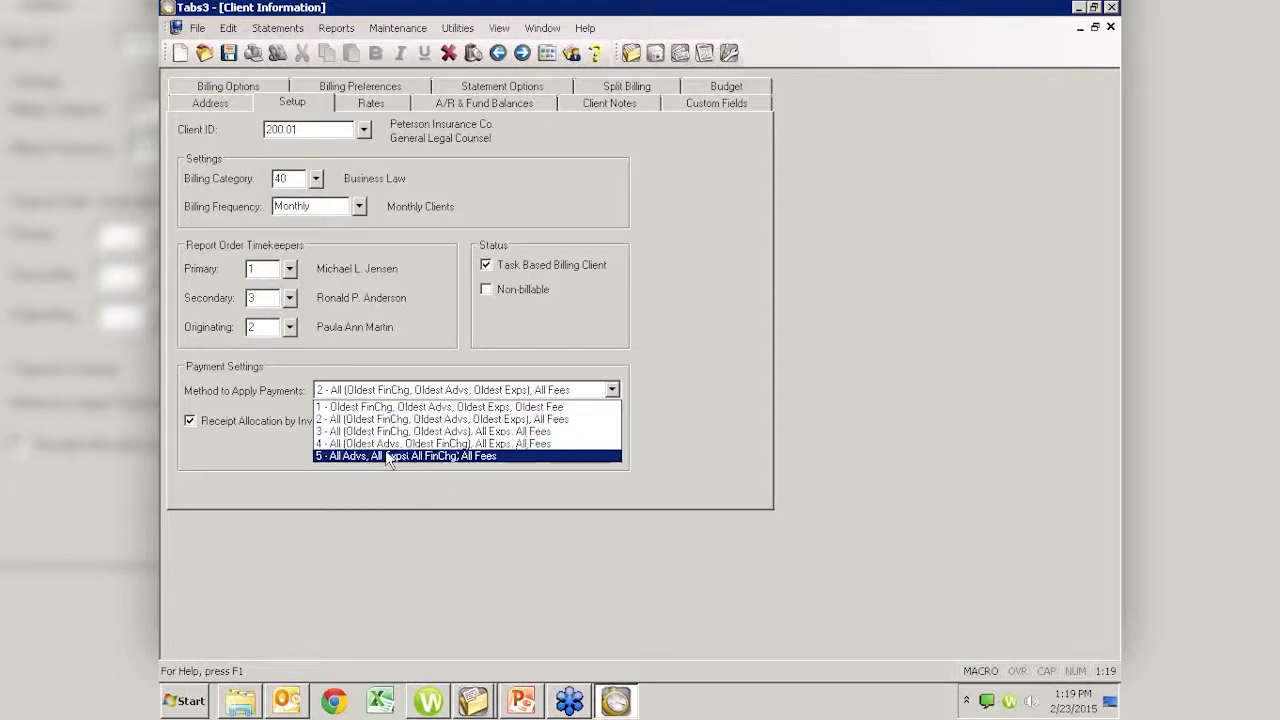
click(685, 396)
Switch to PowerPoint and run the GTWOpener.pptx slide show
click(522, 701)
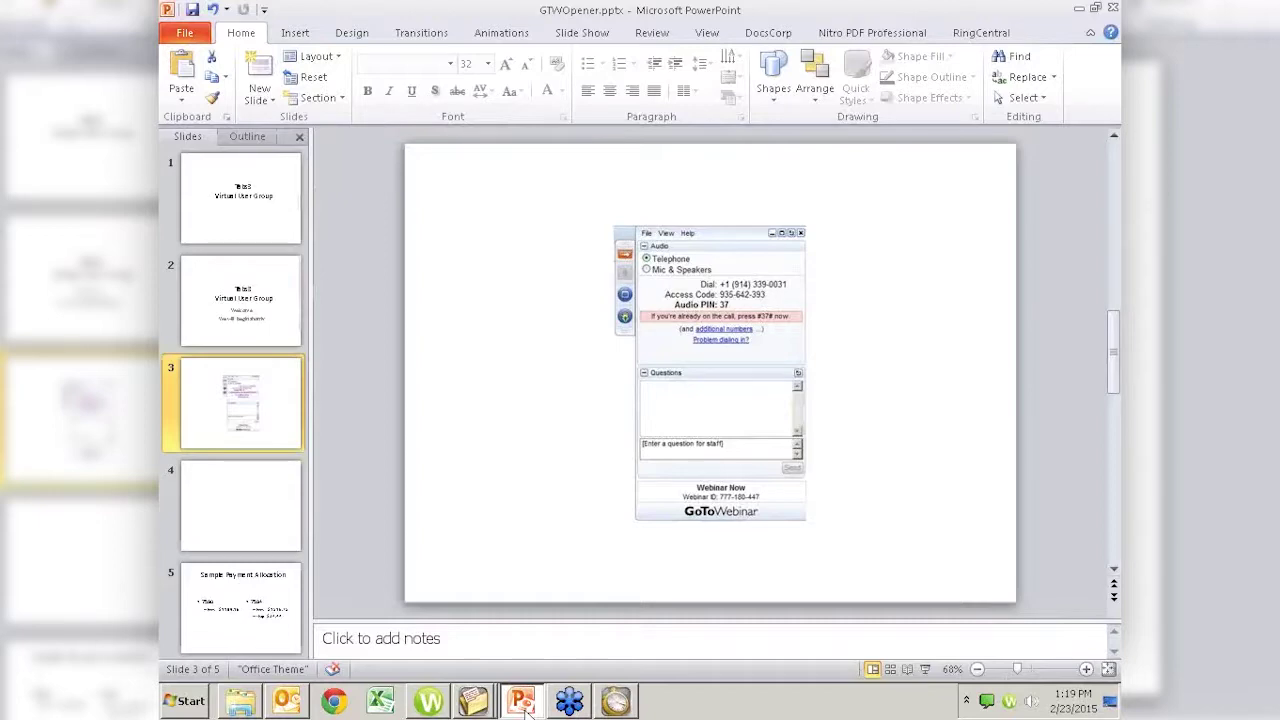
key(F5)
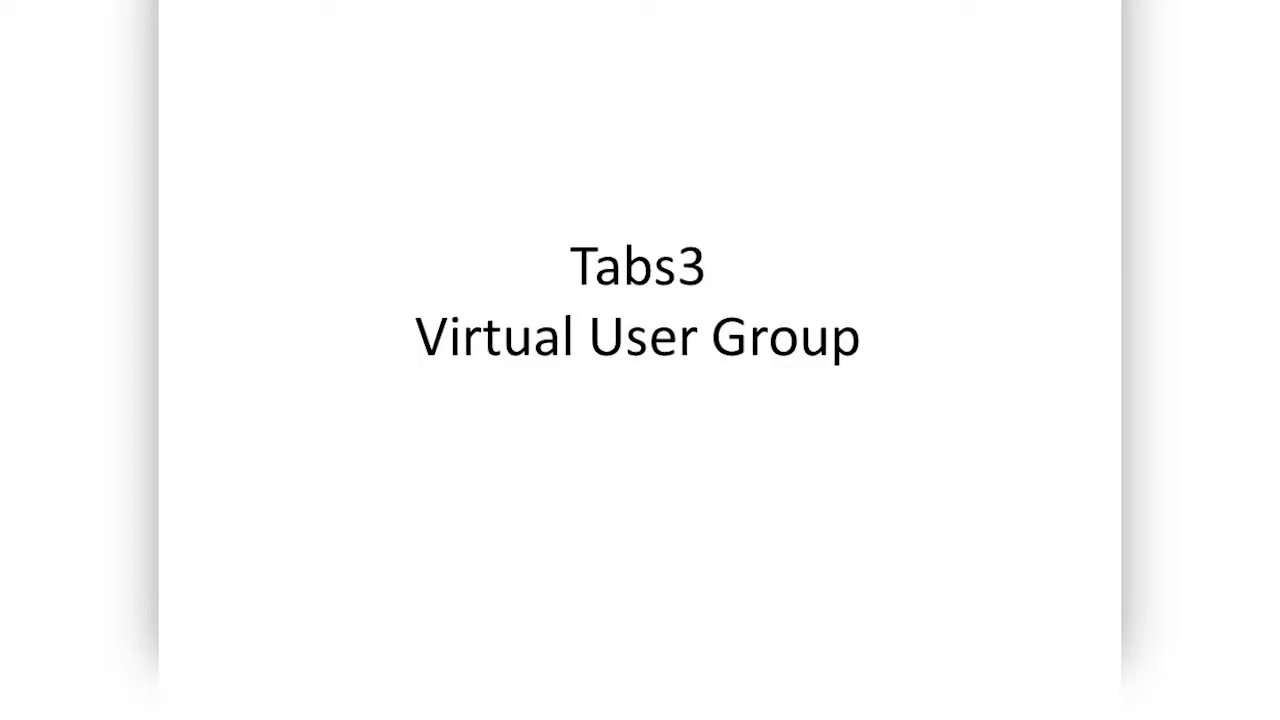
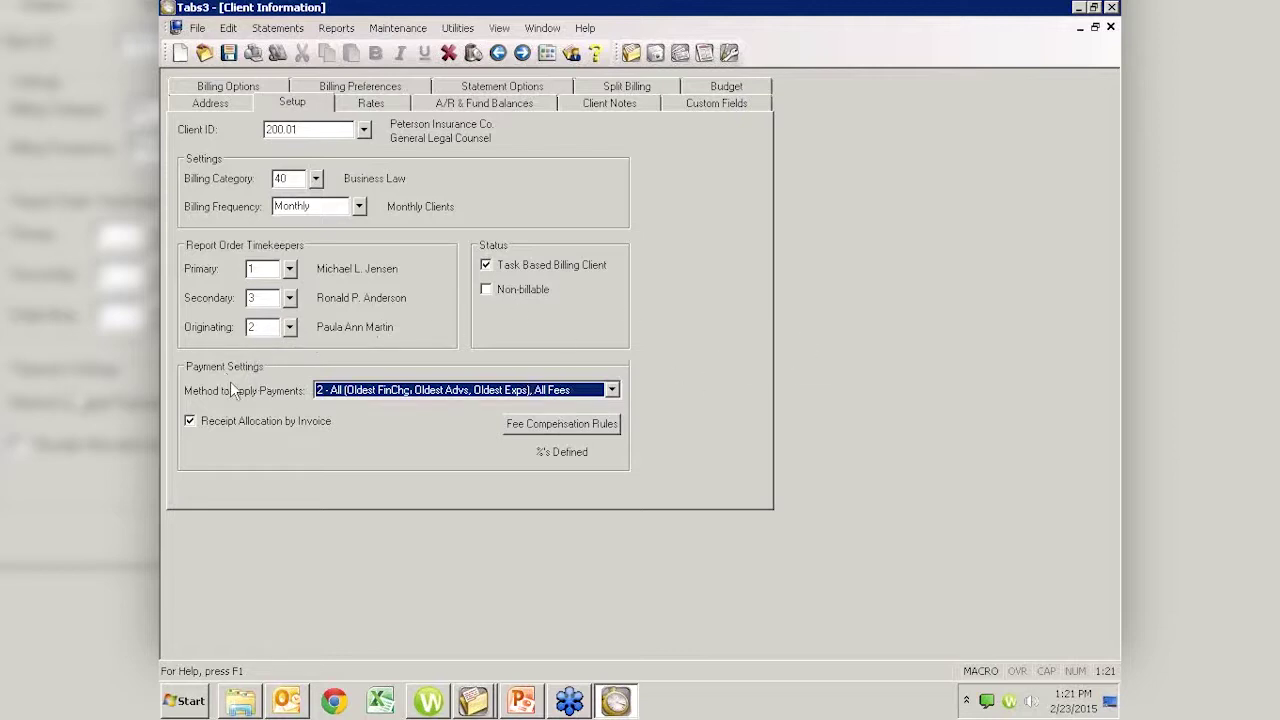
Close the client information and start a new Peterson Insurance Co. payment of 1,000.00 with no statement assigned
click(1110, 28)
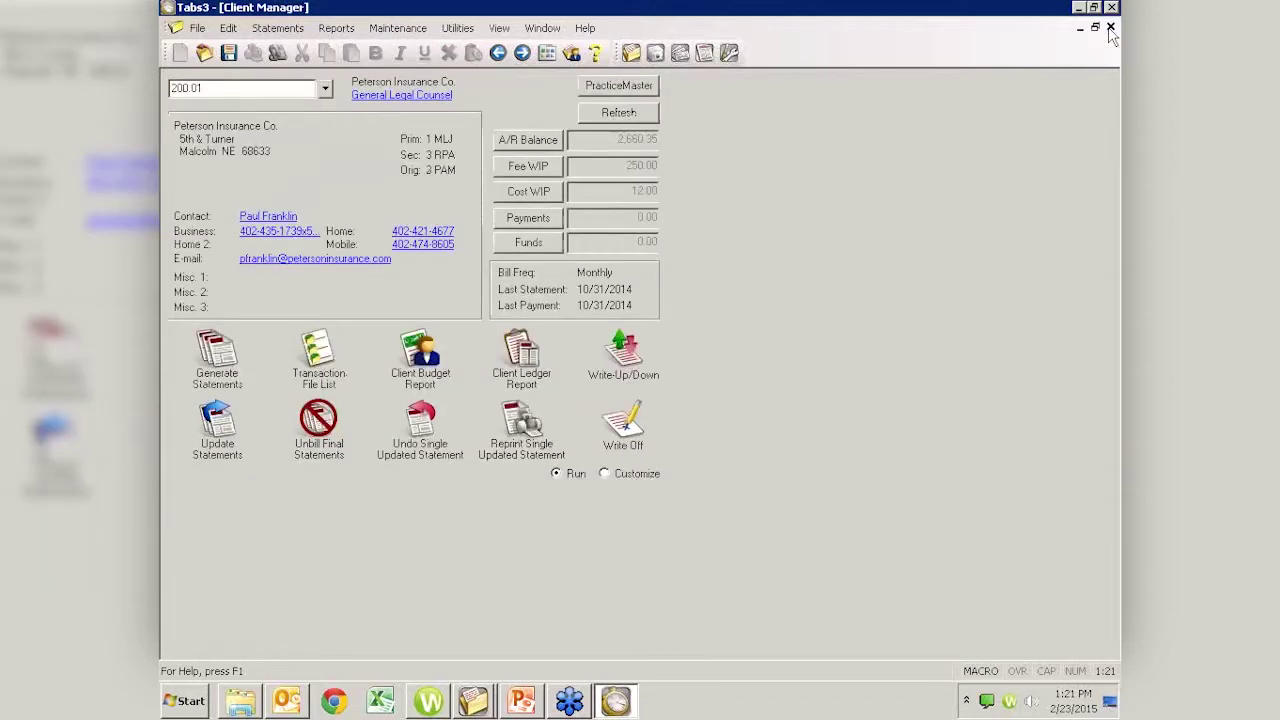
click(530, 218)
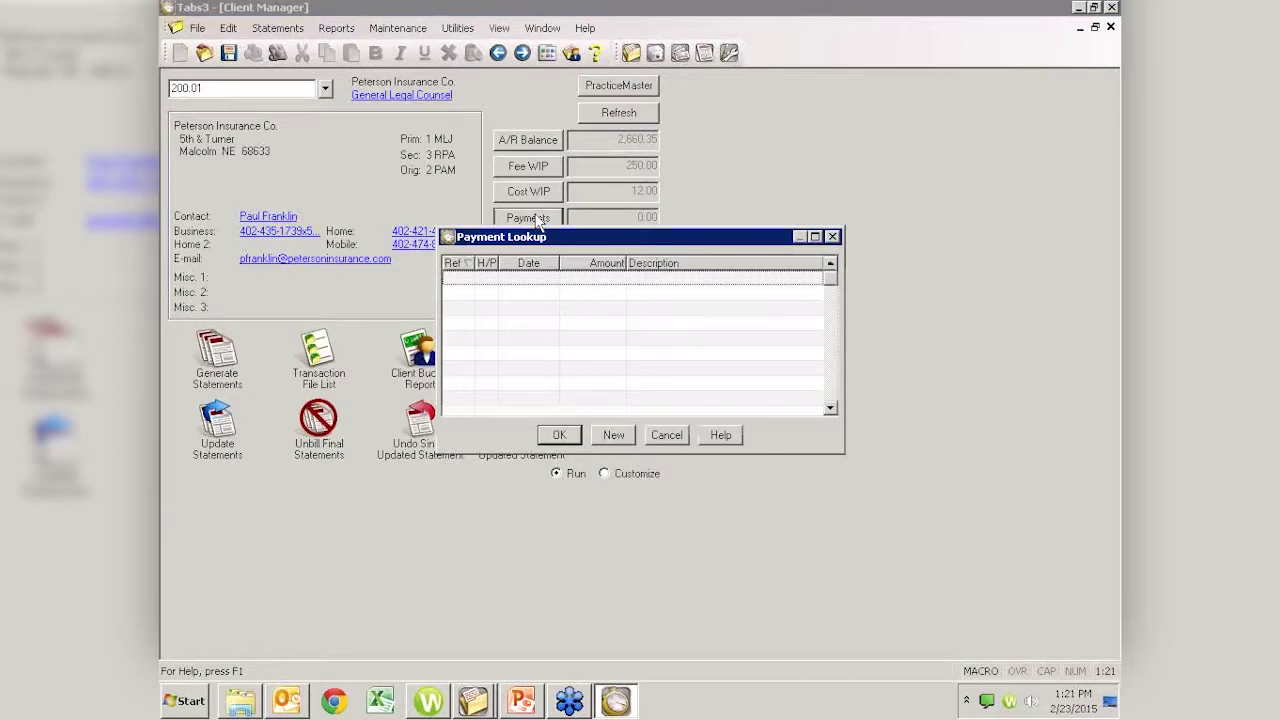
click(613, 435)
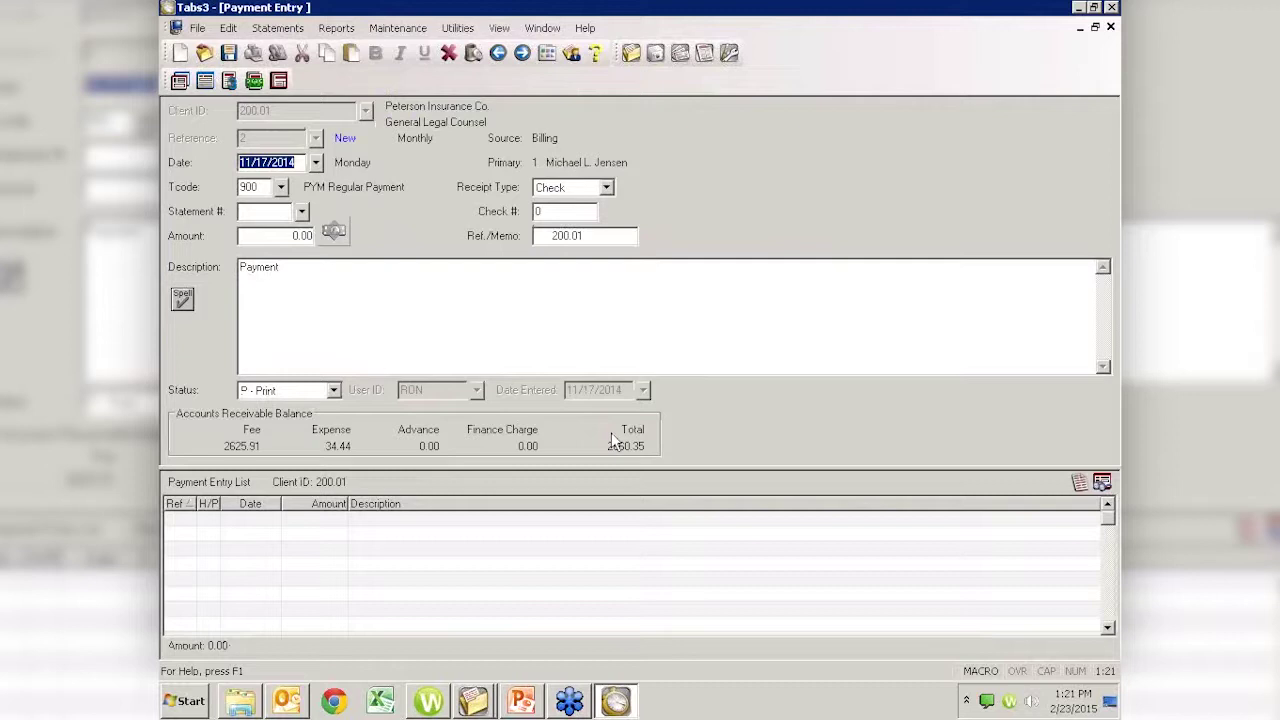
key(Tab)
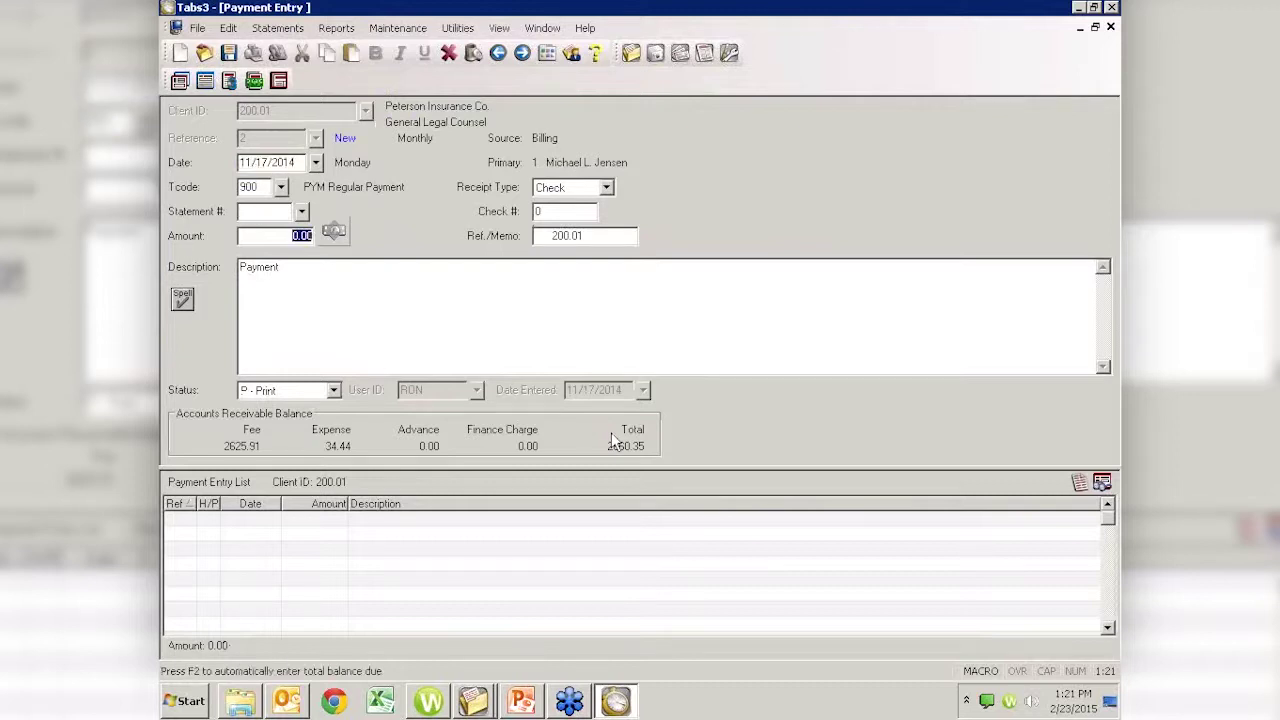
text(1000)
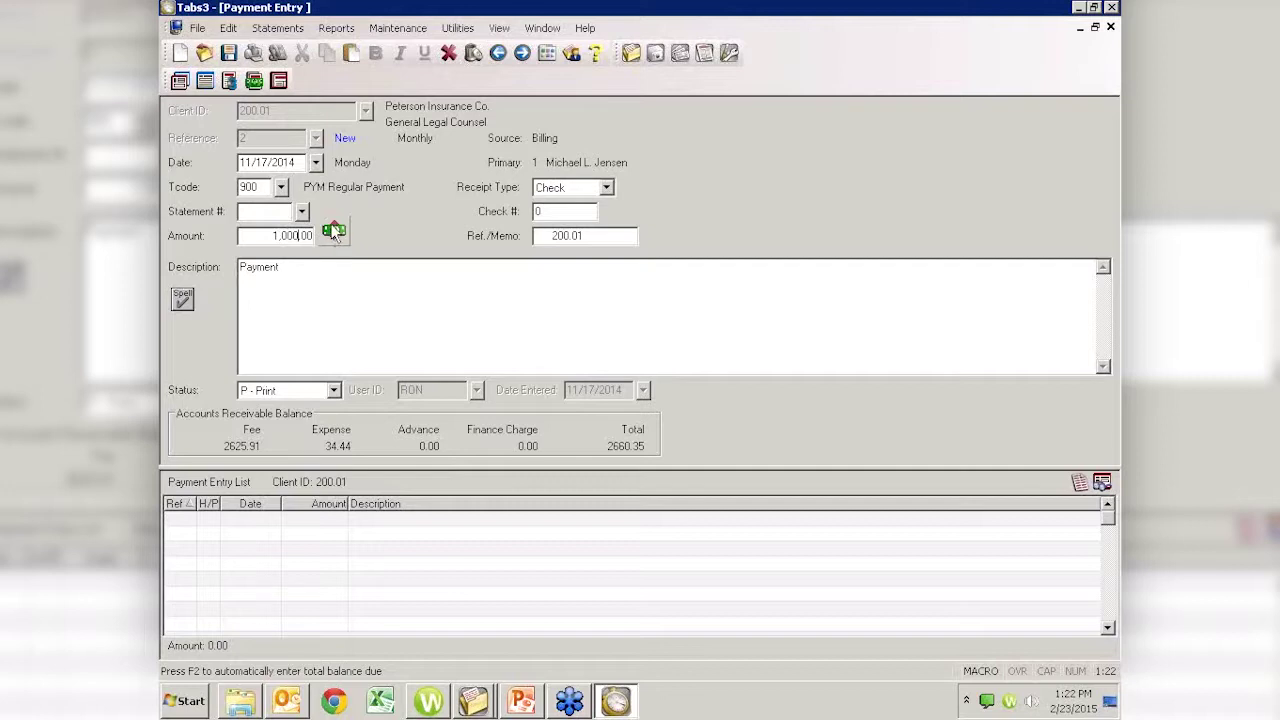
Open the payment's allocation and examine how it applies to A/R totals, timekeeper fees, and the 09/30/2014 and 10/31/2014 statements
click(333, 232)
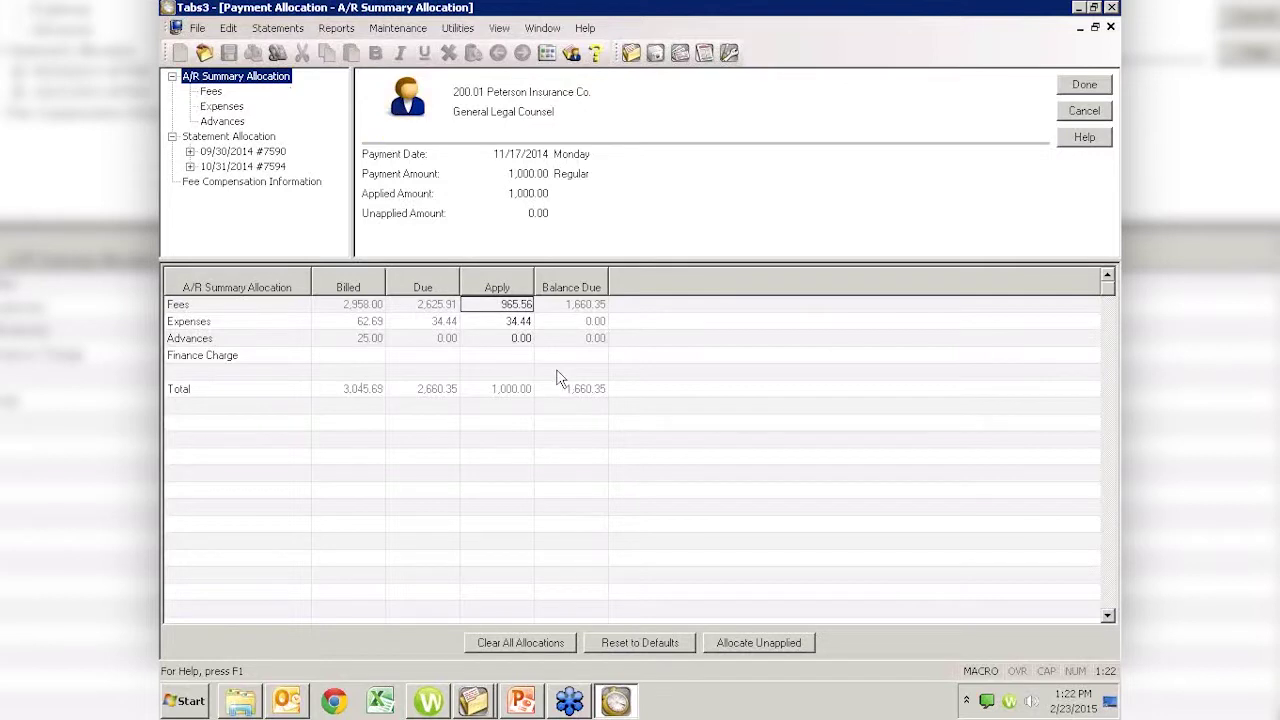
click(211, 94)
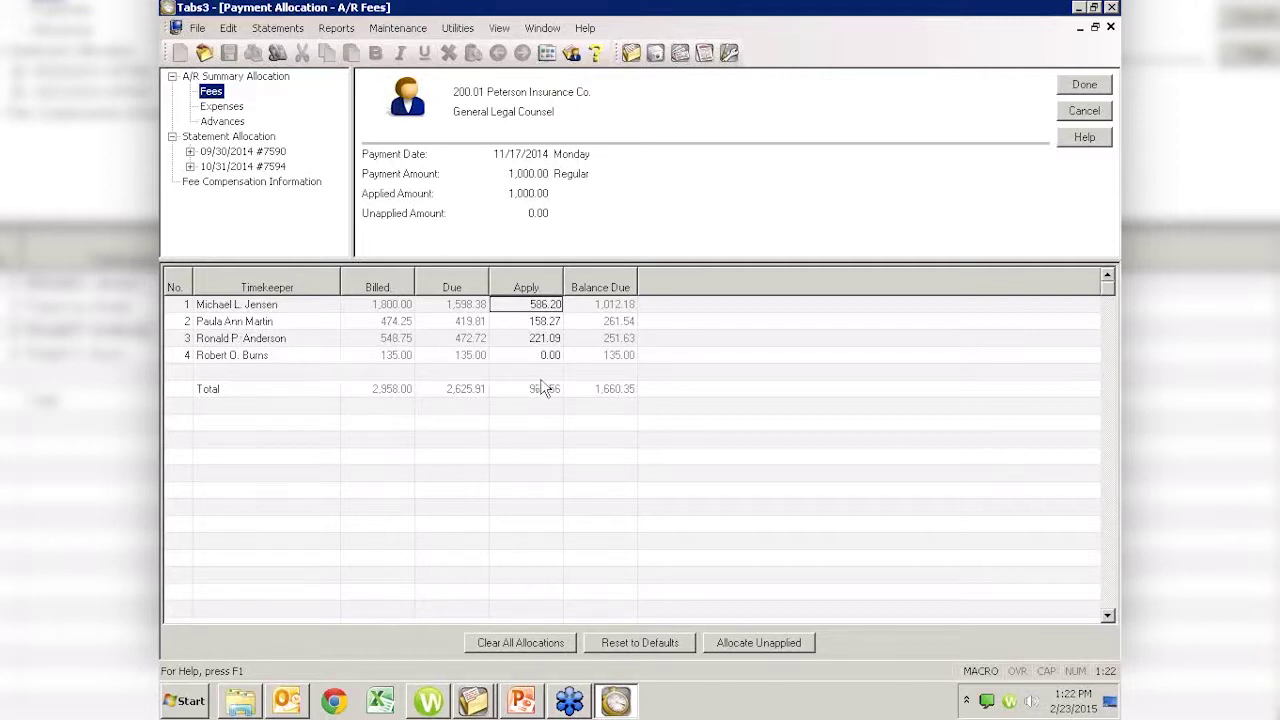
click(216, 137)
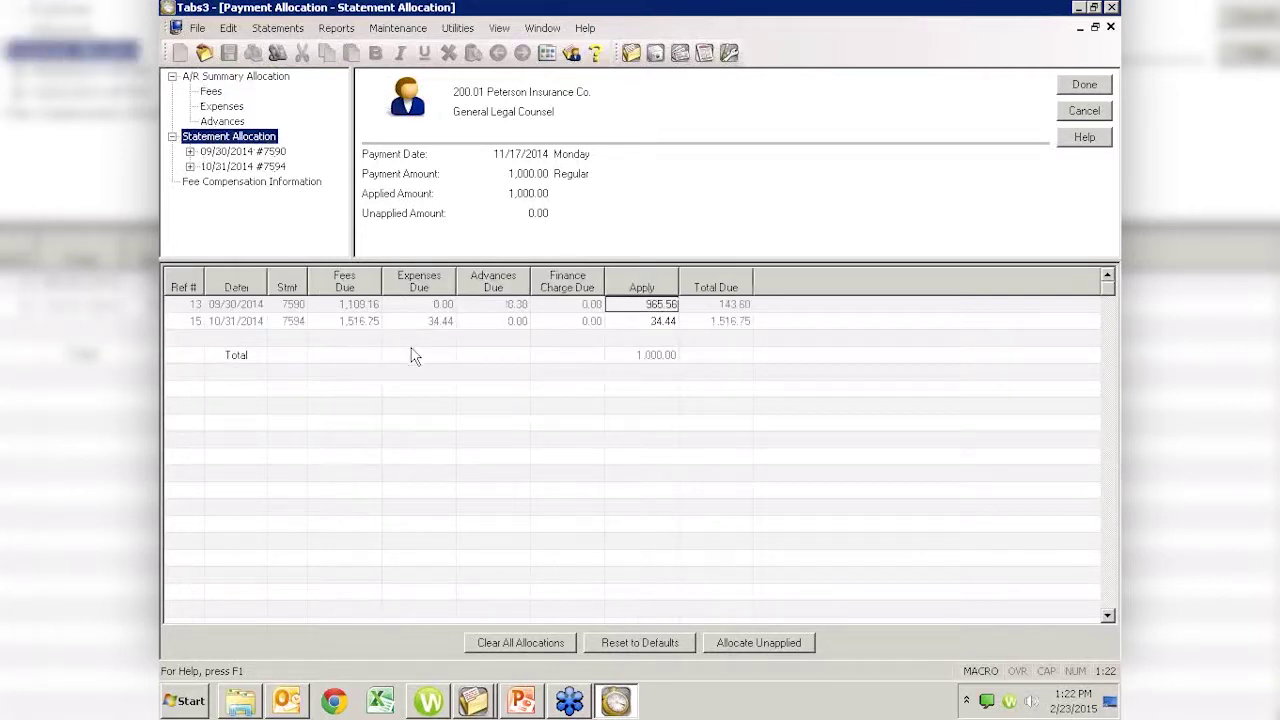
click(230, 152)
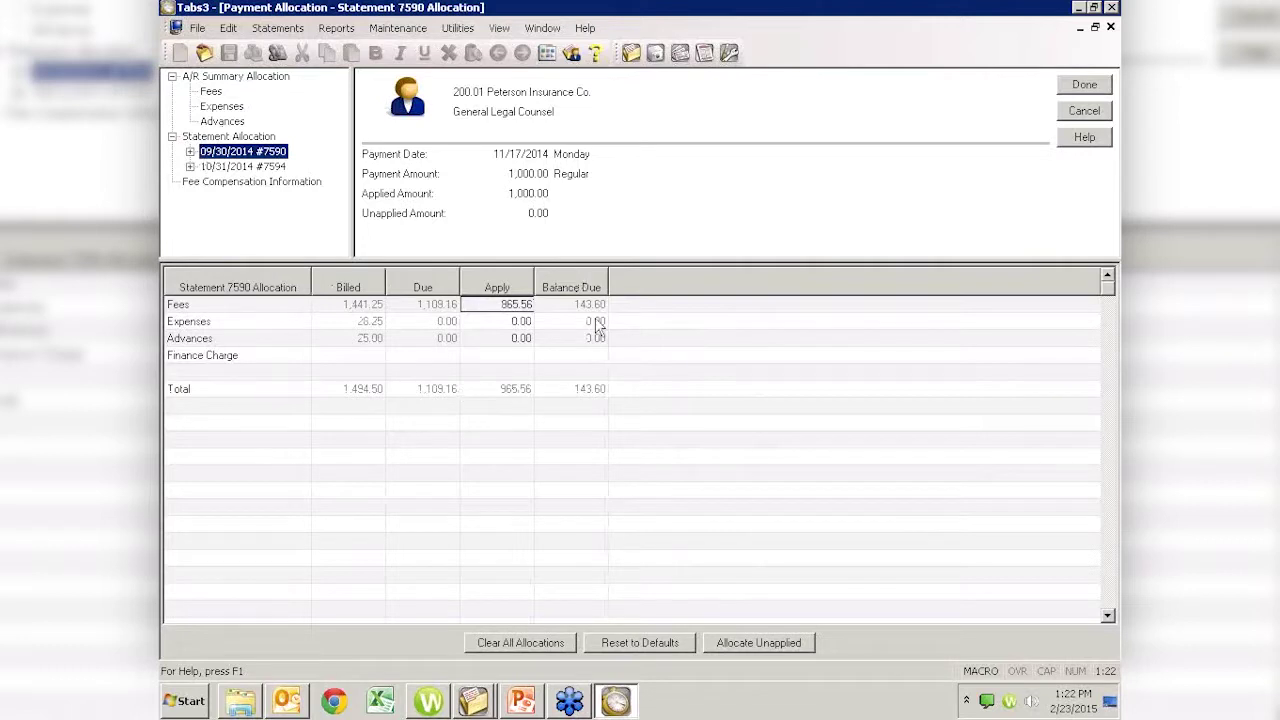
click(236, 167)
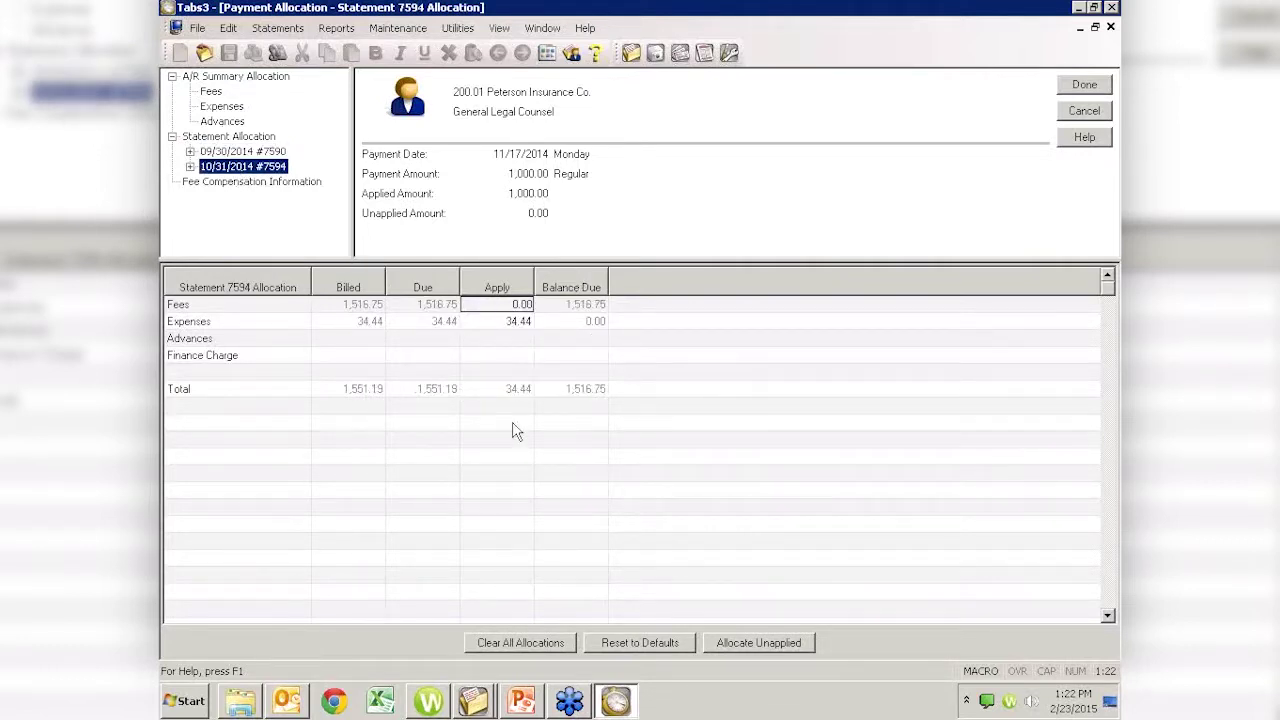
click(190, 167)
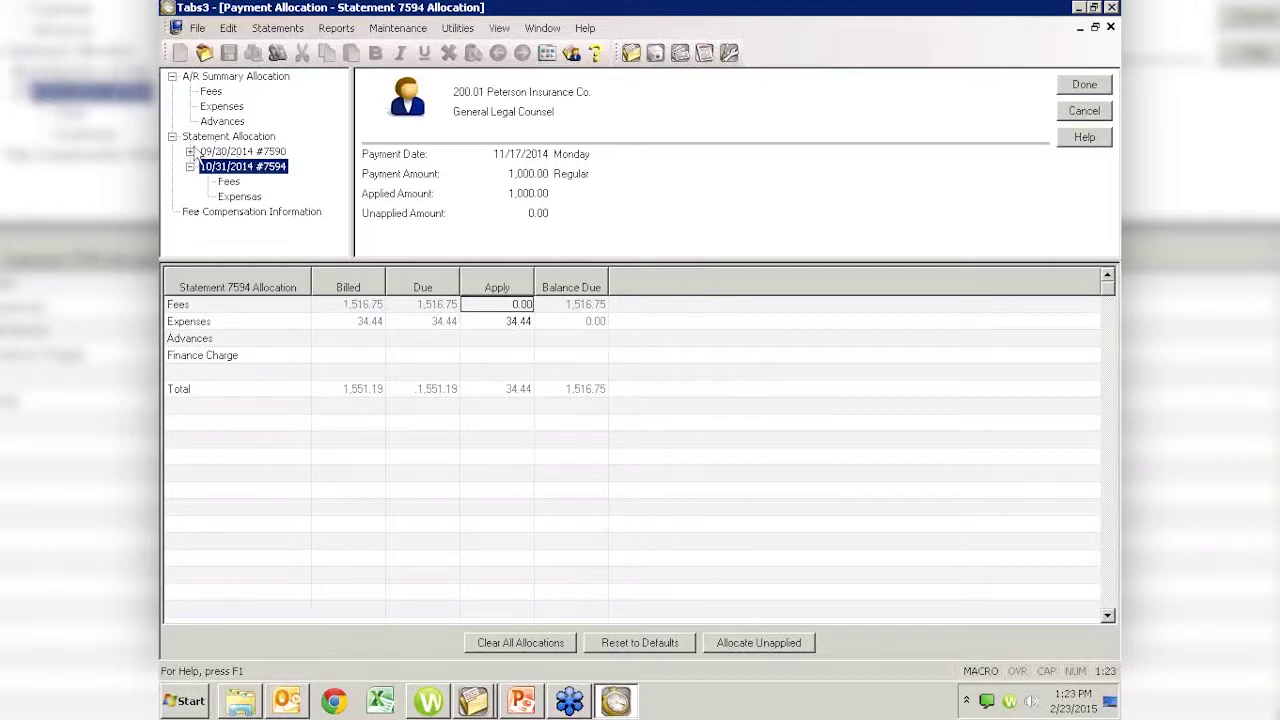
click(190, 151)
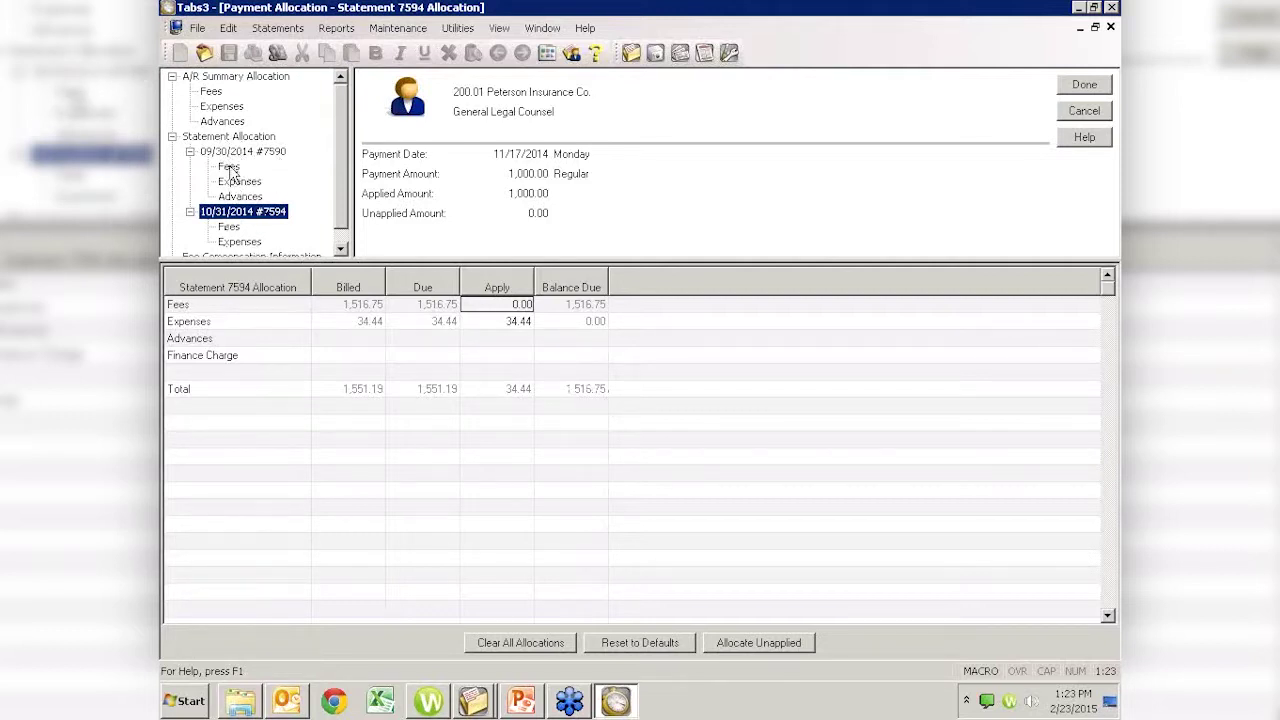
In the 09/30/2014 statement's fees, set timekeeper 1's applied amount to 250.00 and accept the allocation
click(230, 168)
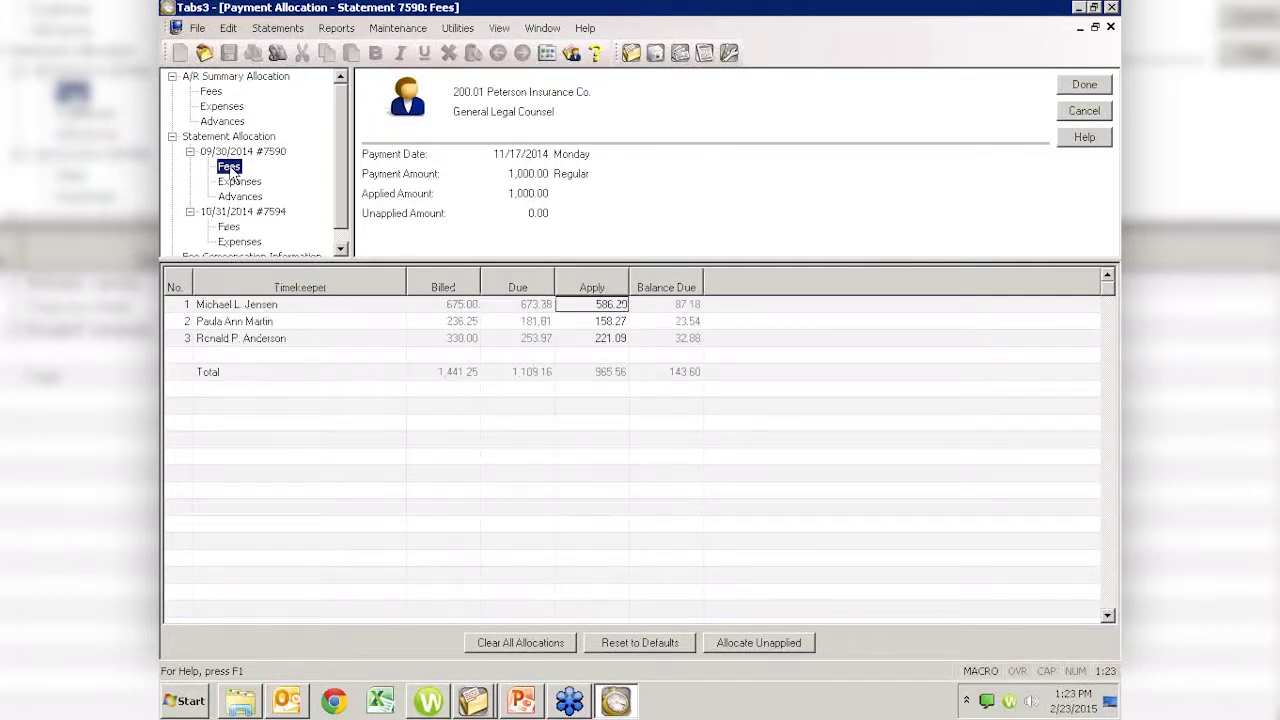
click(606, 309)
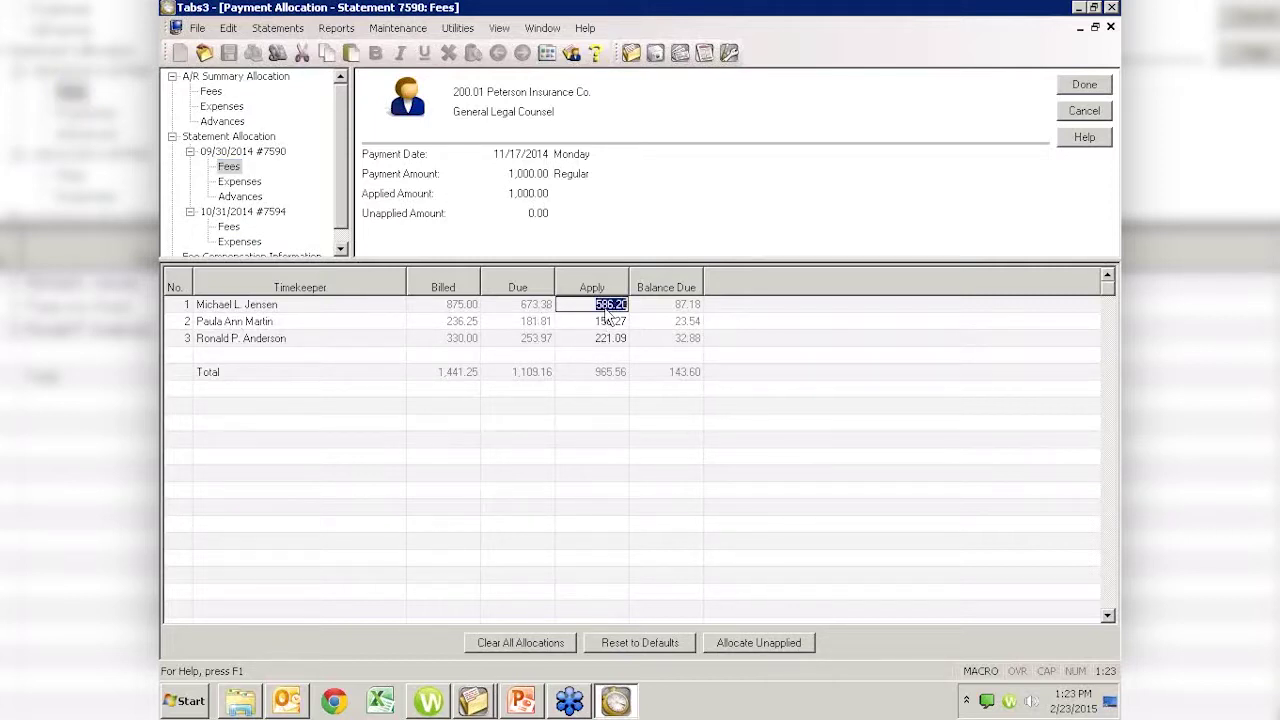
text(250.00)
key(Tab)
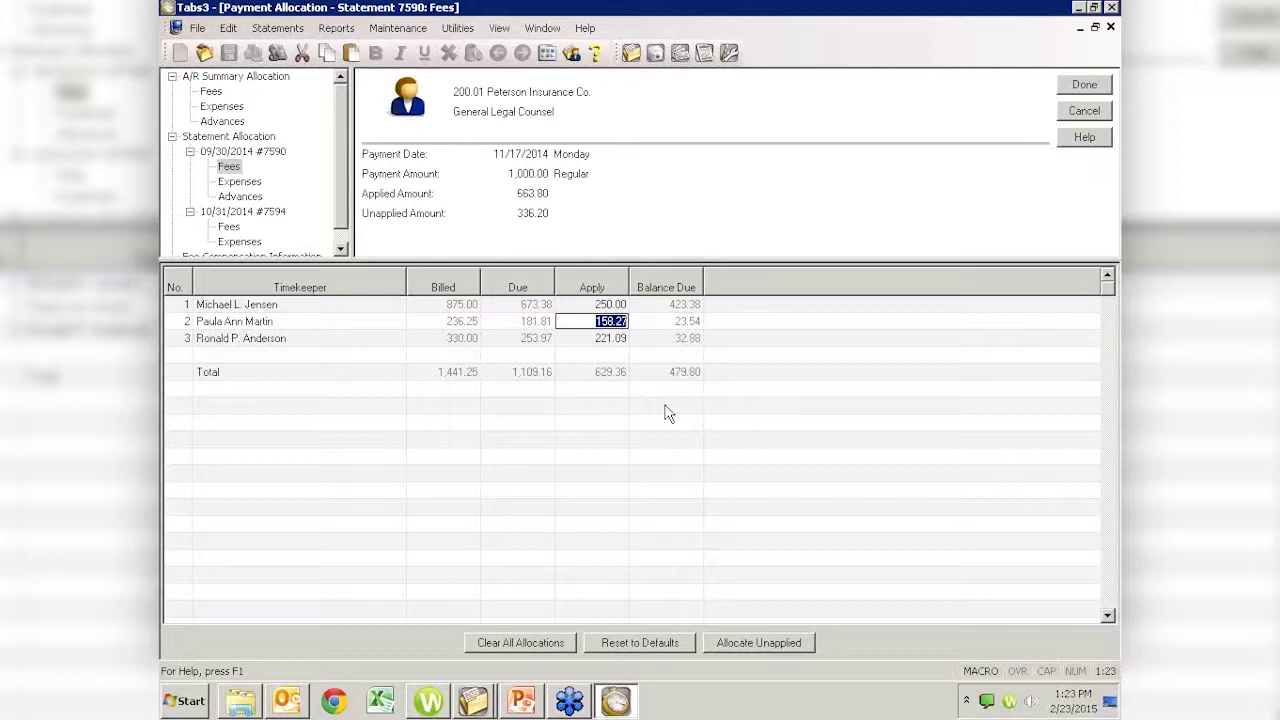
click(1085, 84)
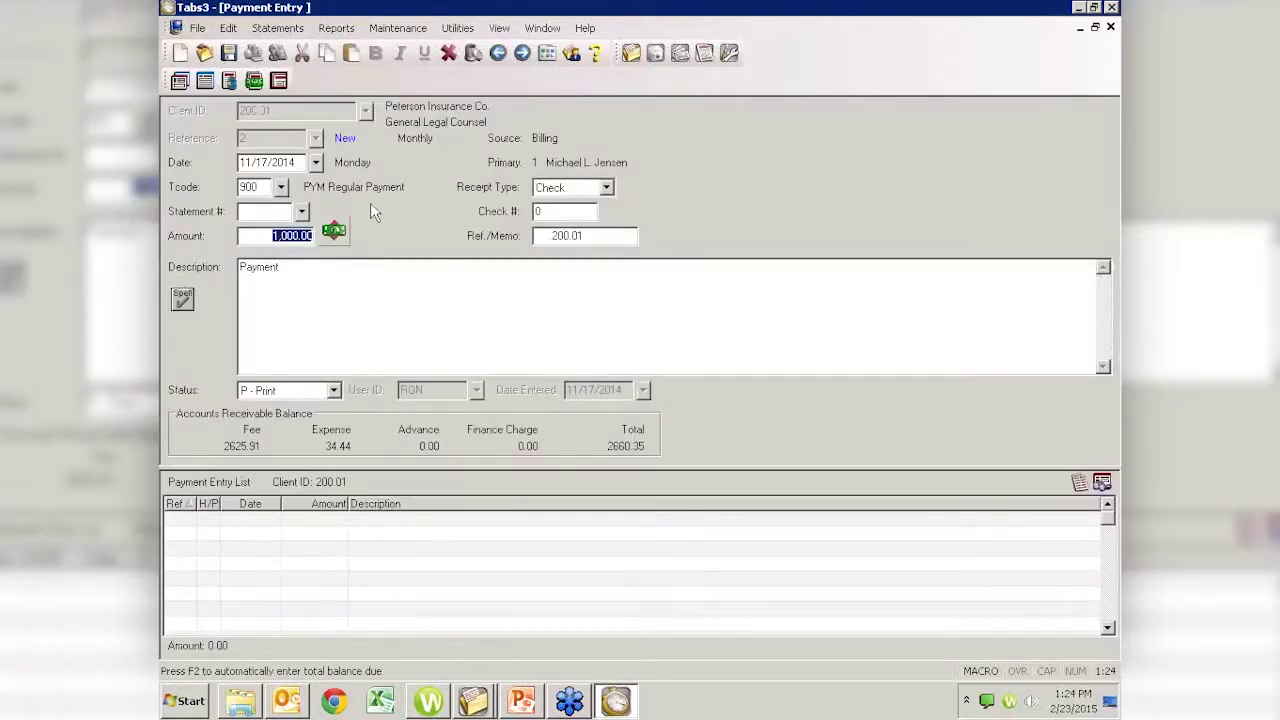
Reopen the payment's allocation and review the statement allocation, A/R fees by timekeeper, and A/R expenses by type
click(334, 232)
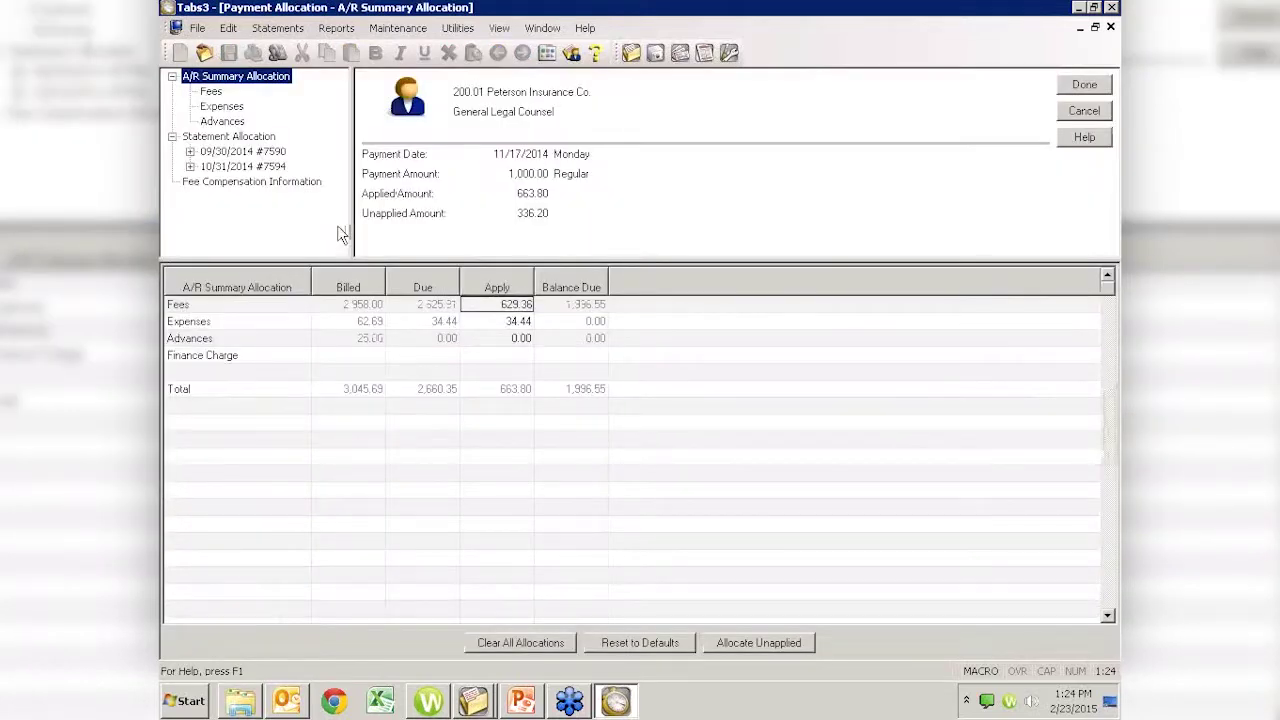
click(220, 137)
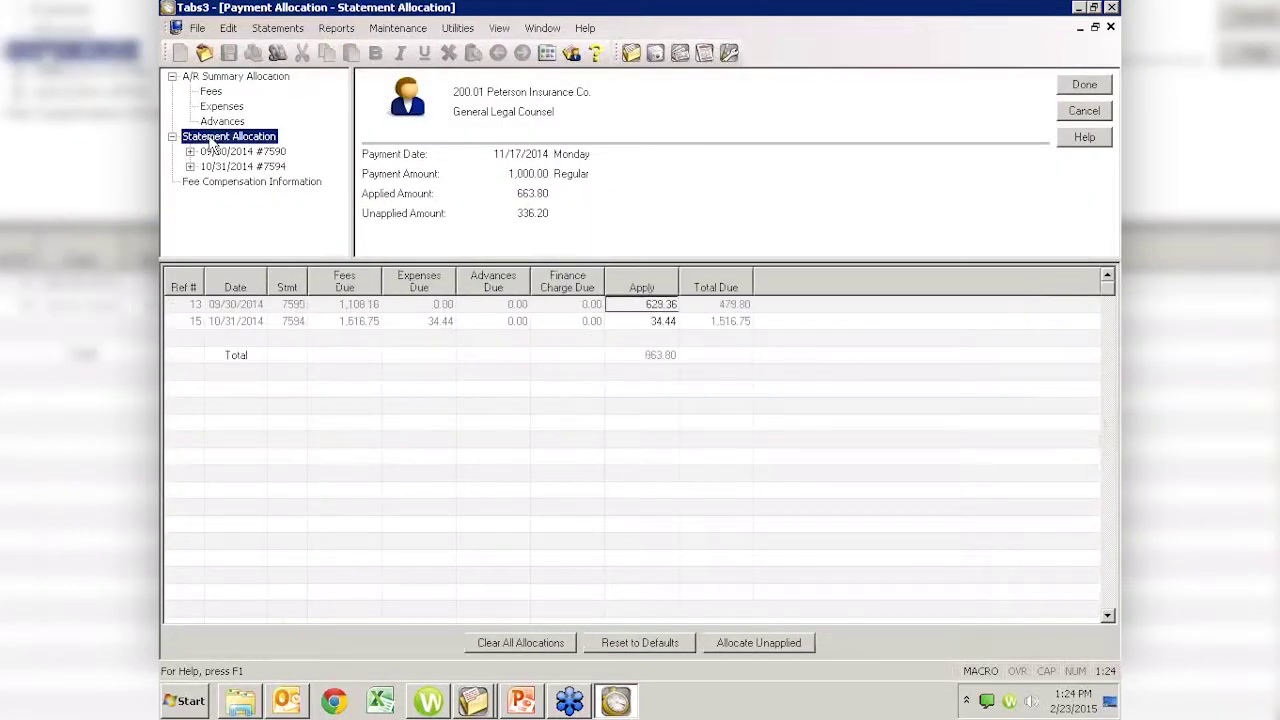
click(213, 92)
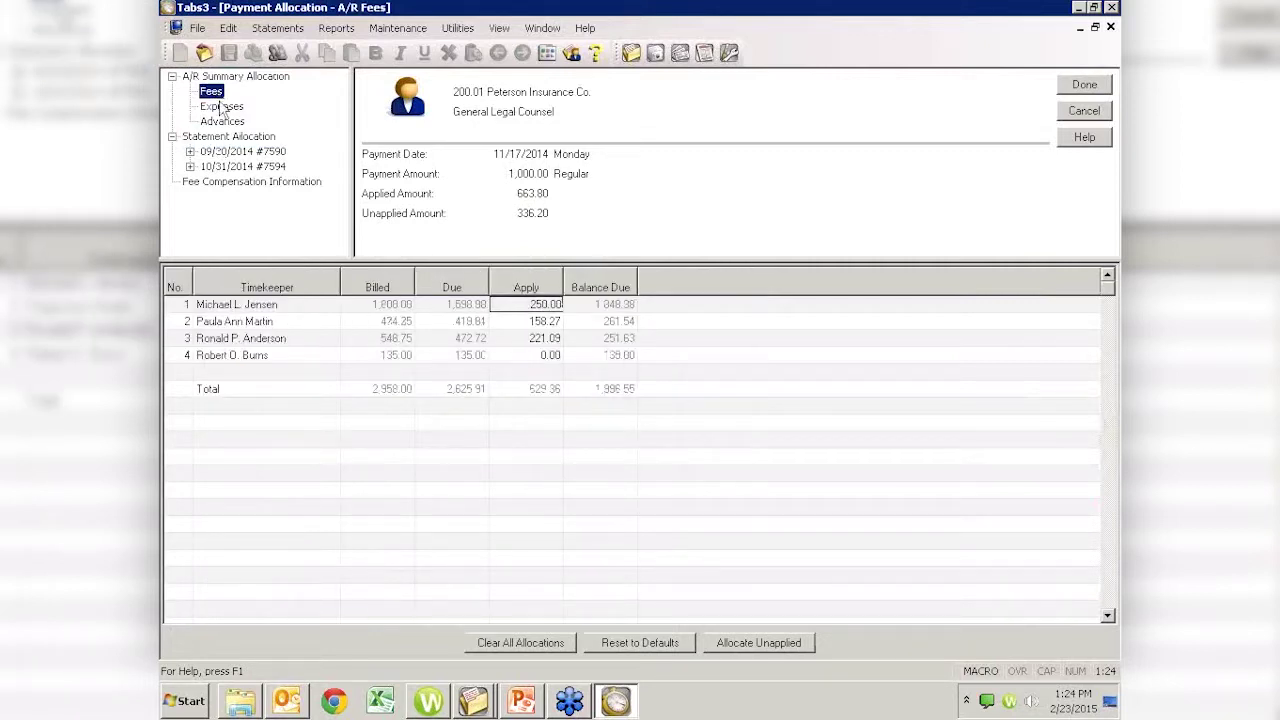
click(222, 107)
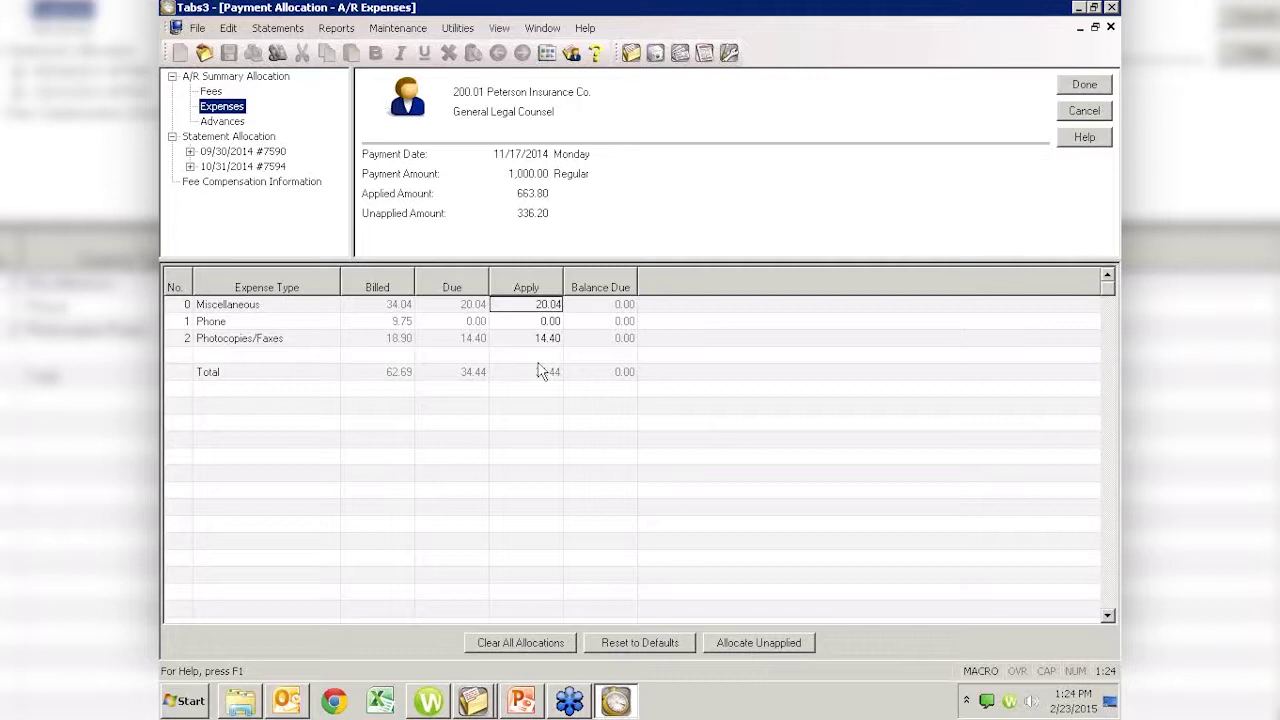
Try to apply 1,000.00 to timekeeper 2 in the A/R fees, and leave the allocation without saving changes
click(212, 92)
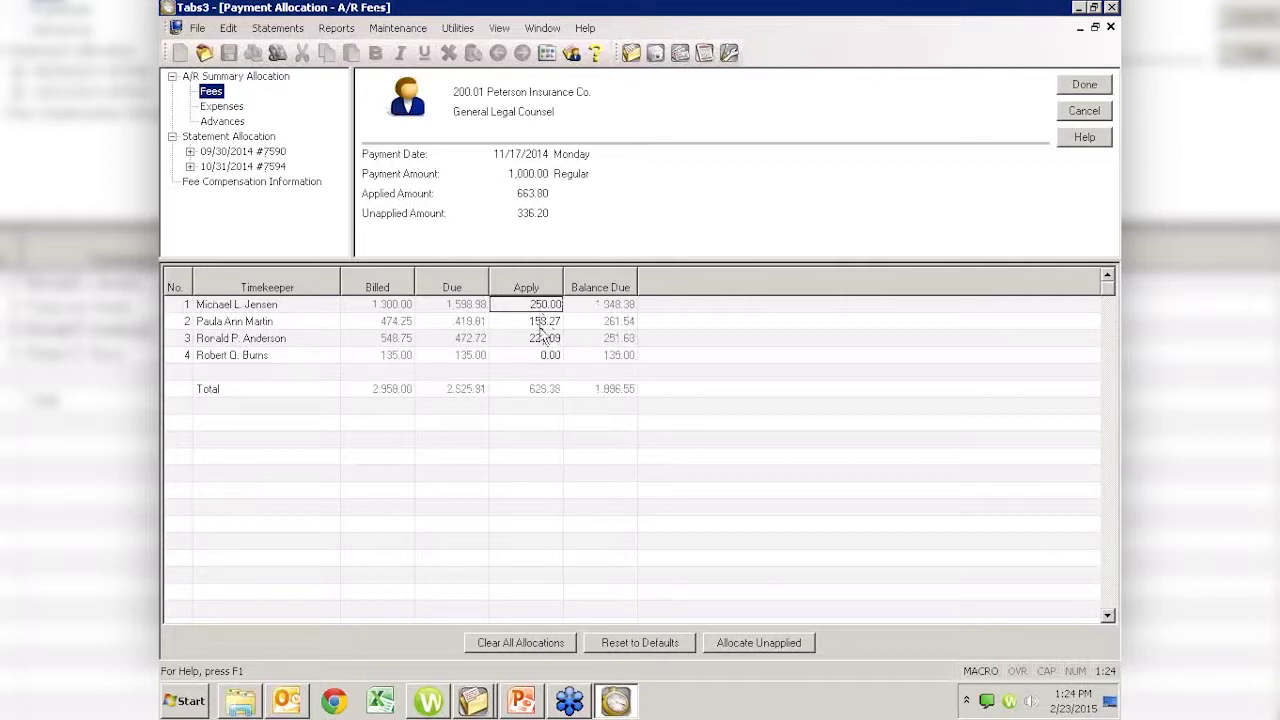
click(542, 323)
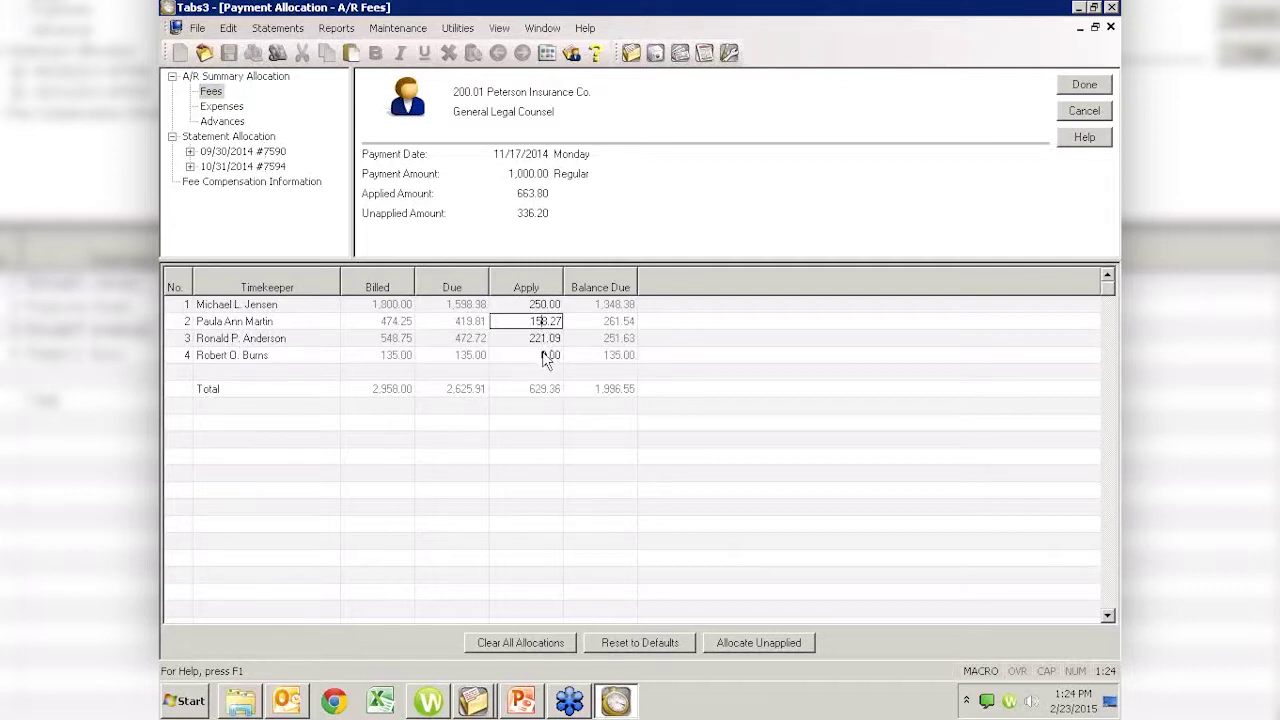
click(545, 356)
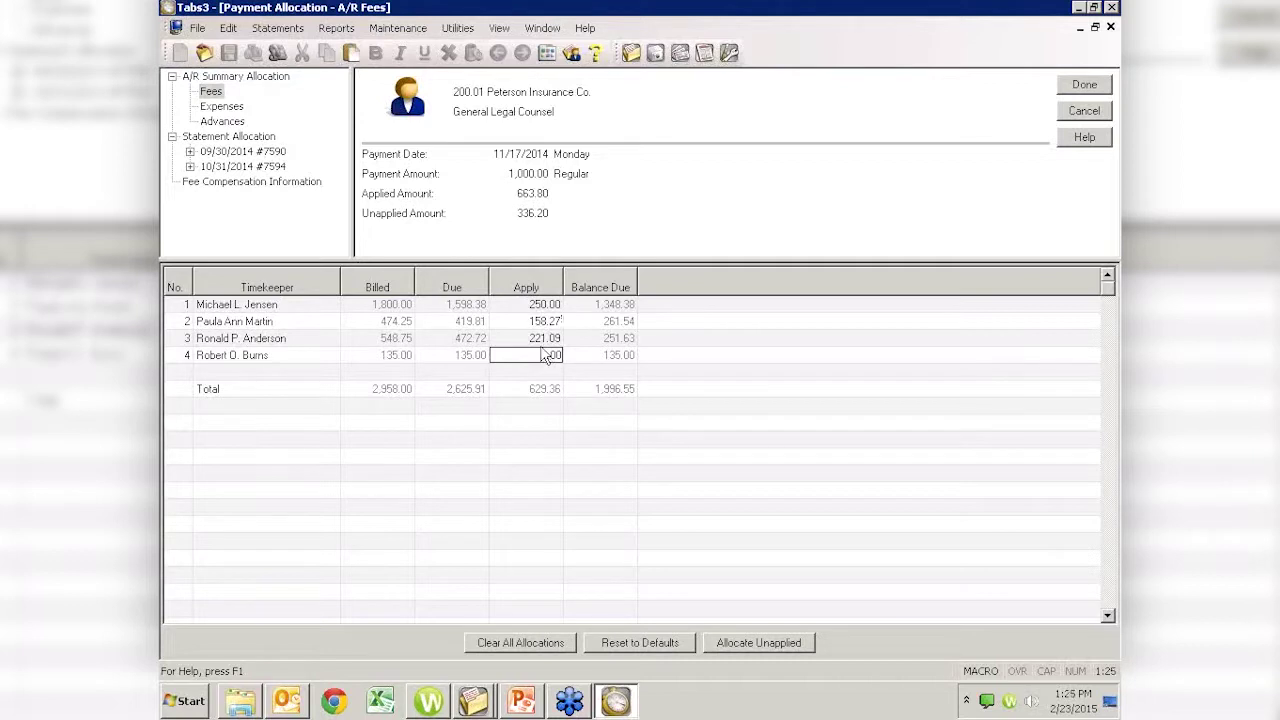
click(539, 322)
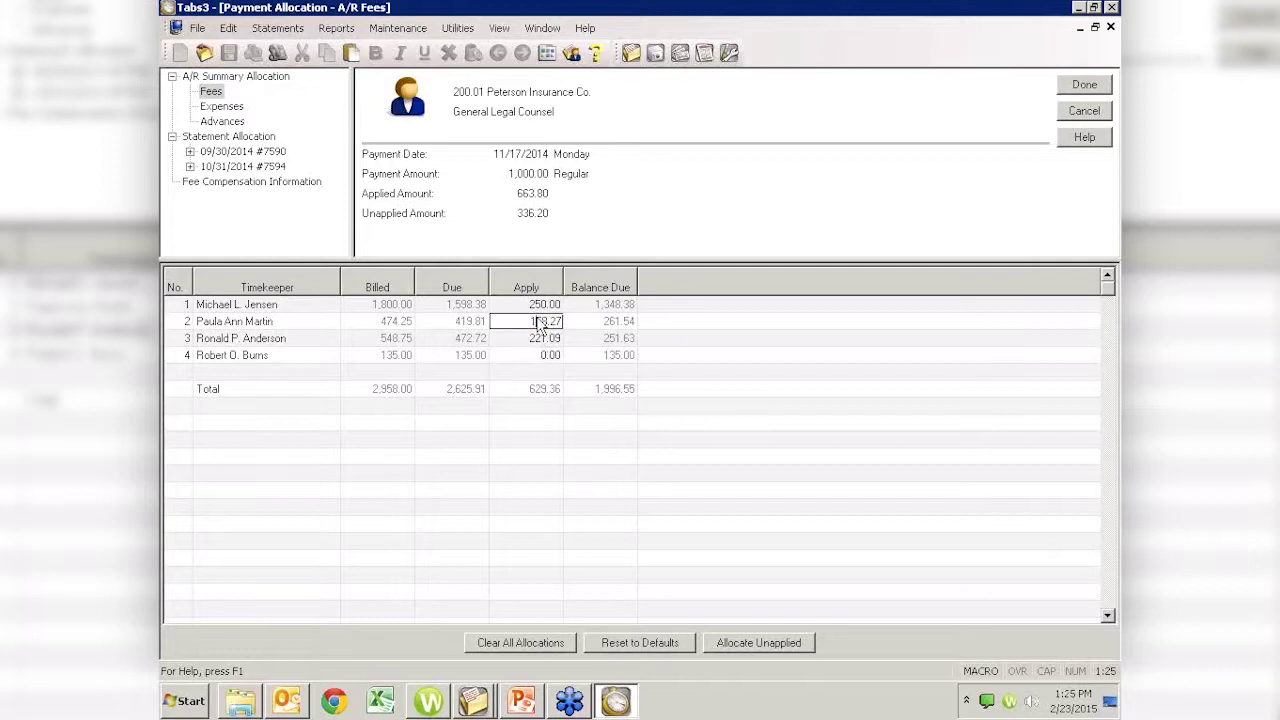
text(1000)
key(Tab)
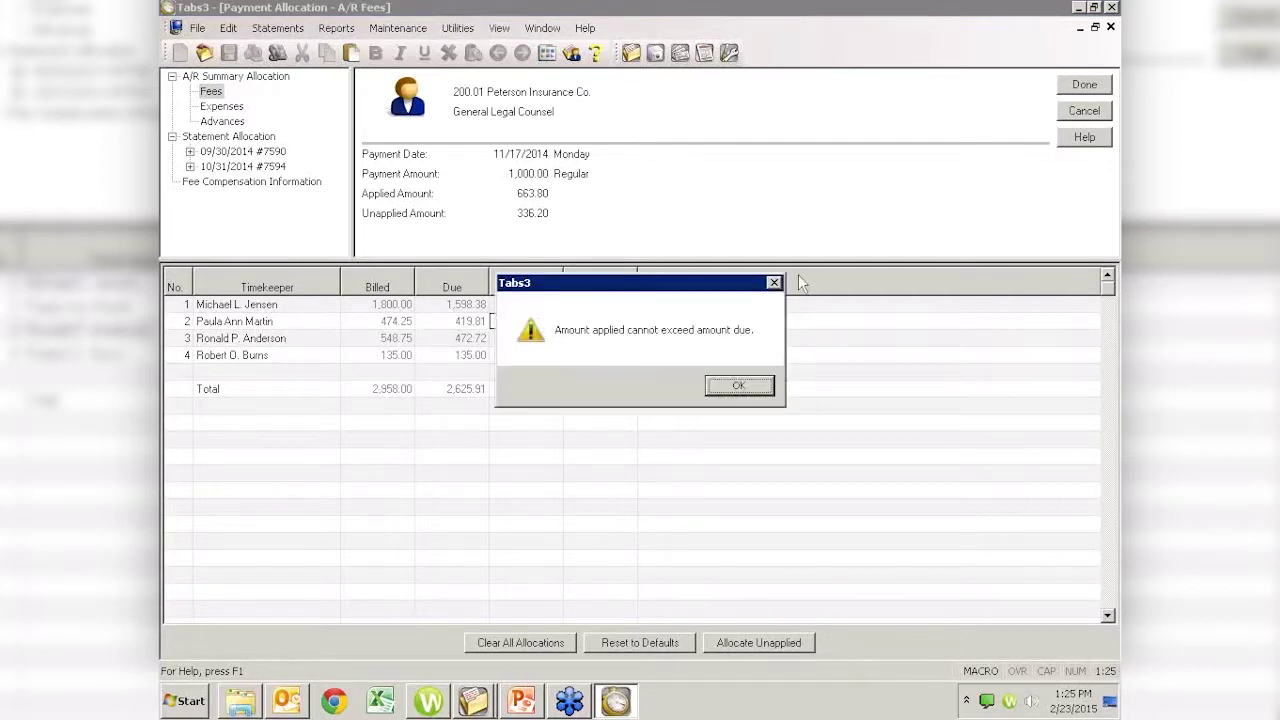
click(740, 386)
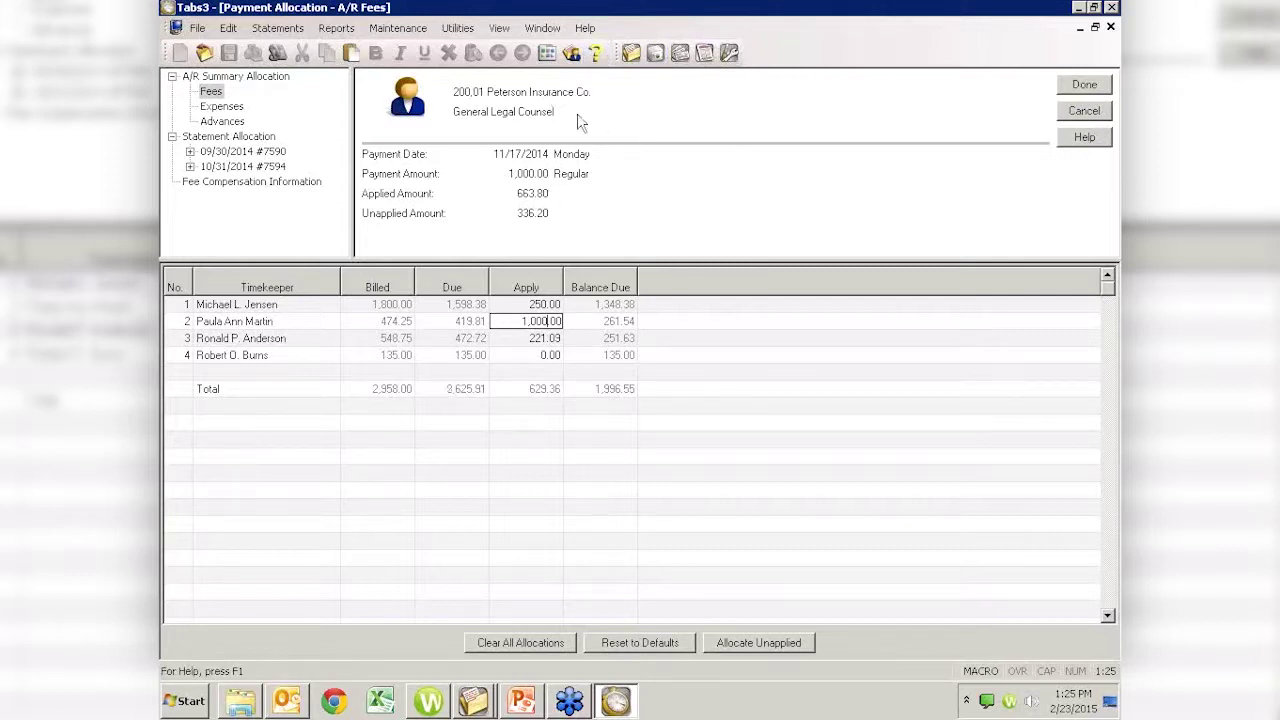
click(1087, 115)
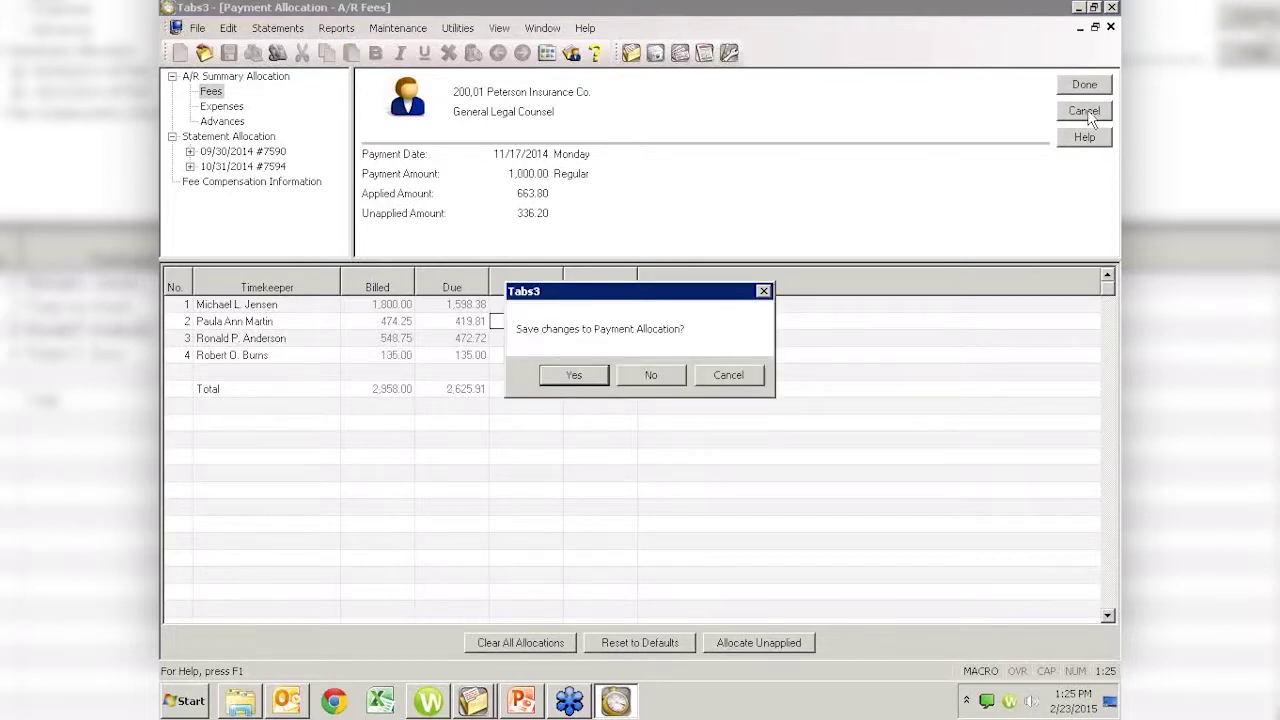
click(655, 372)
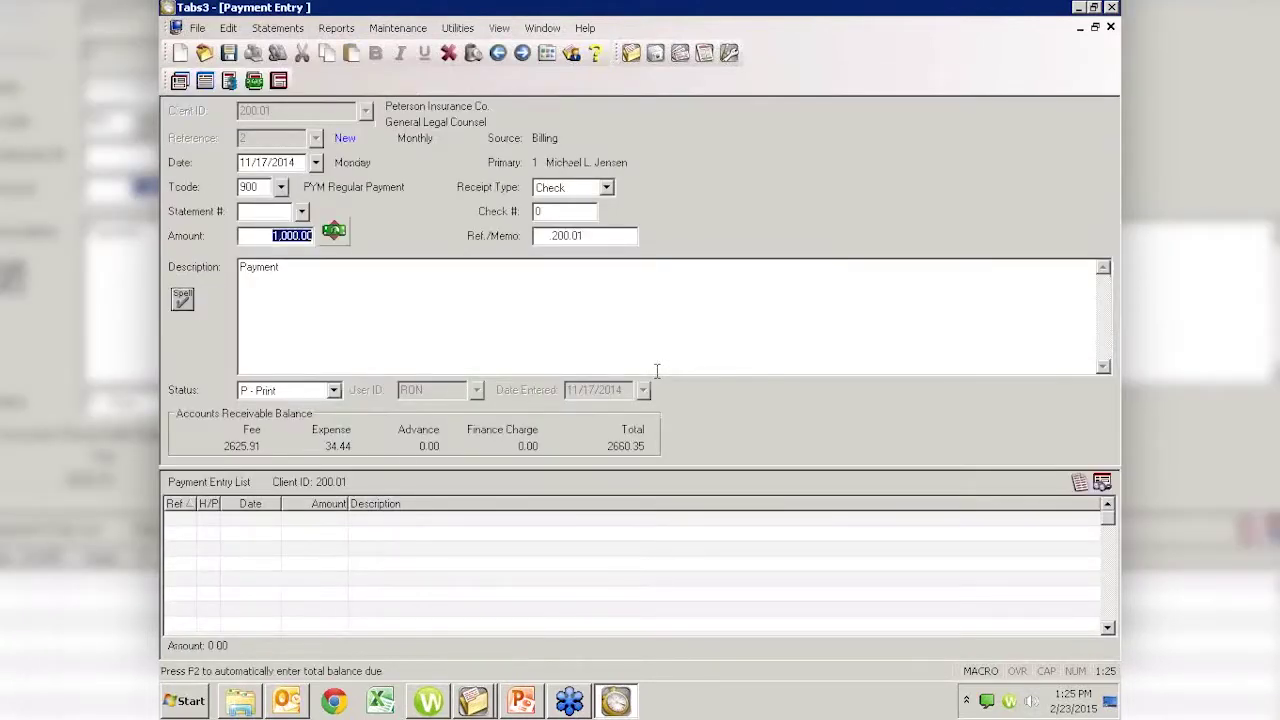
Reopen the payment's allocation and review the A/R expenses and the amounts applied to the 09/30/2014 and 10/31/2014 statements
click(335, 236)
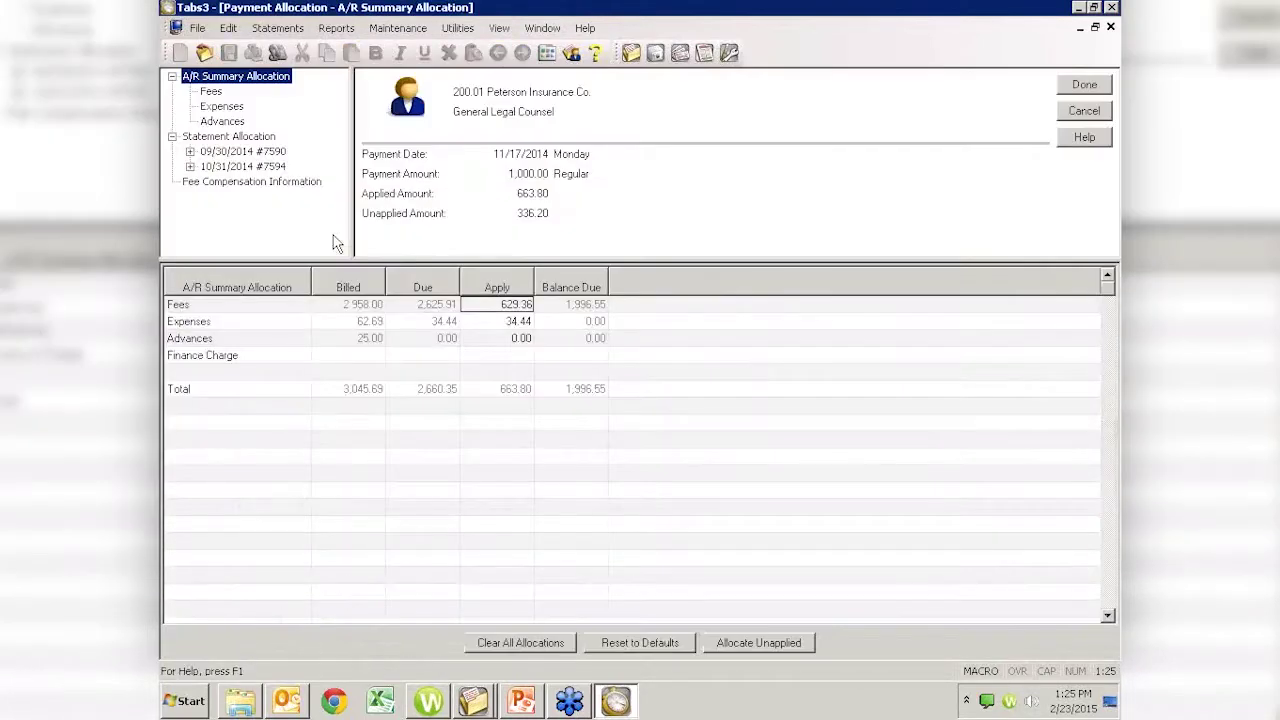
click(216, 107)
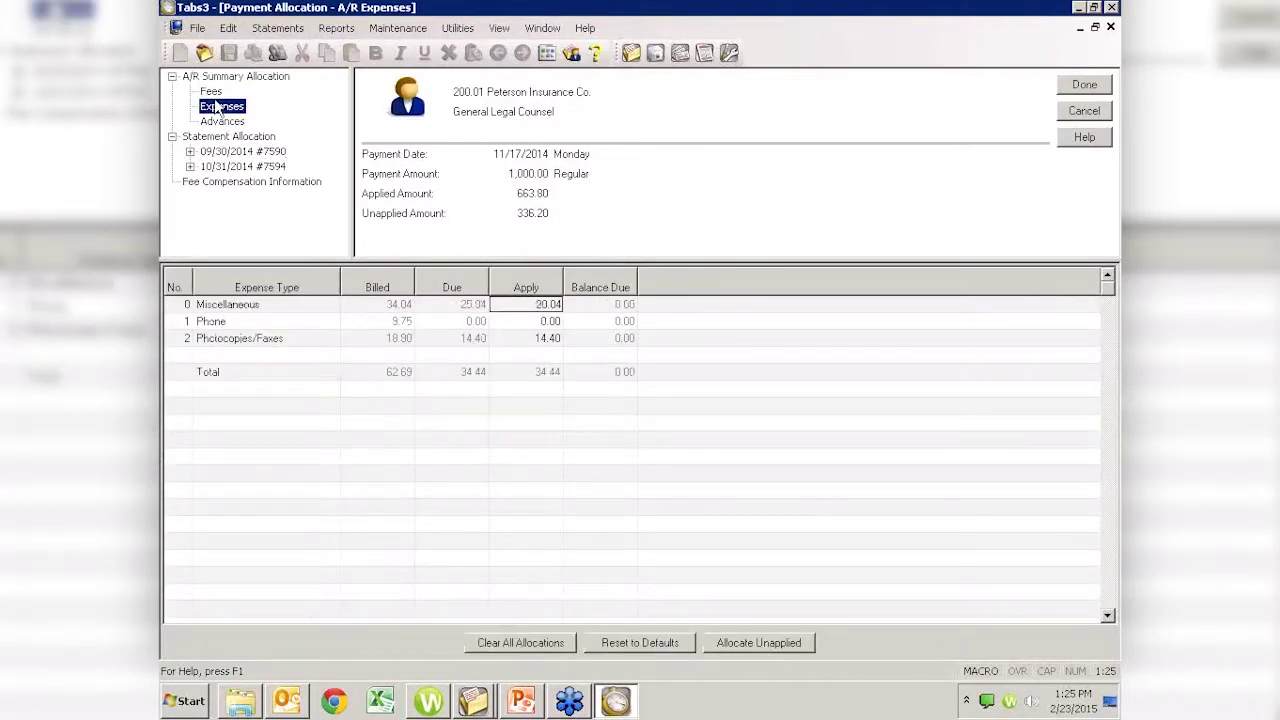
click(229, 137)
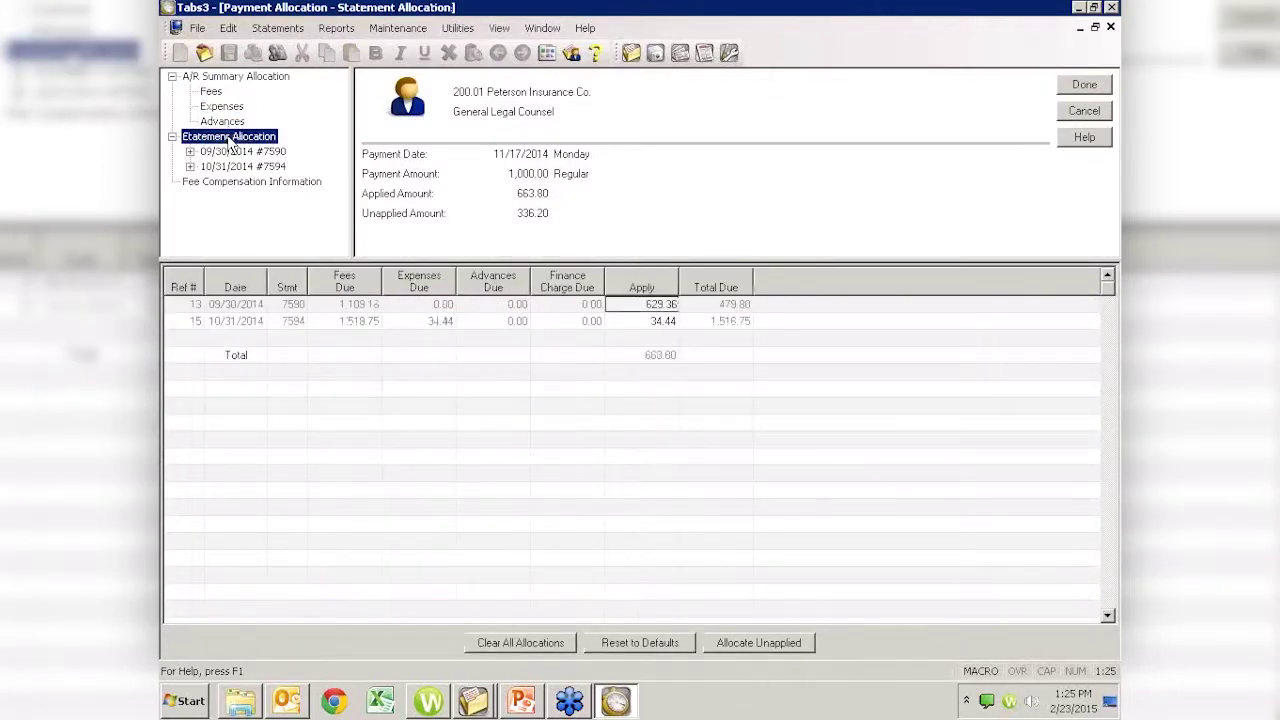
click(231, 151)
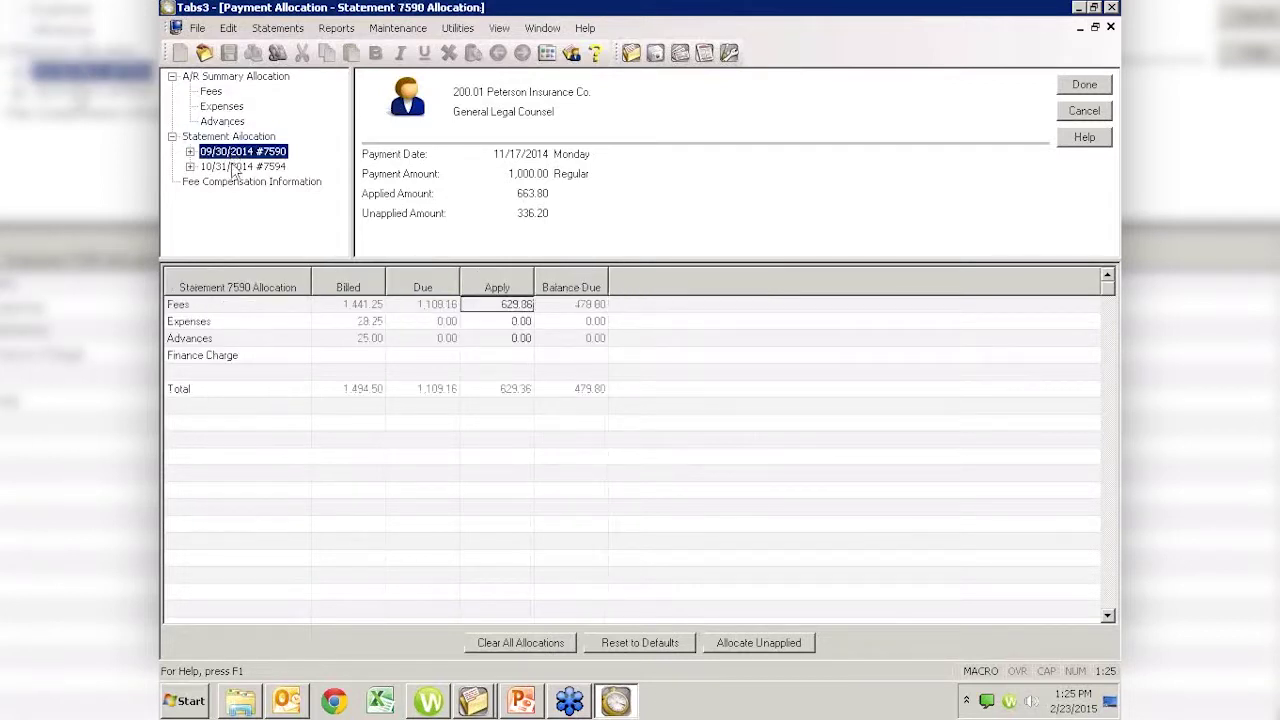
click(234, 167)
click(225, 152)
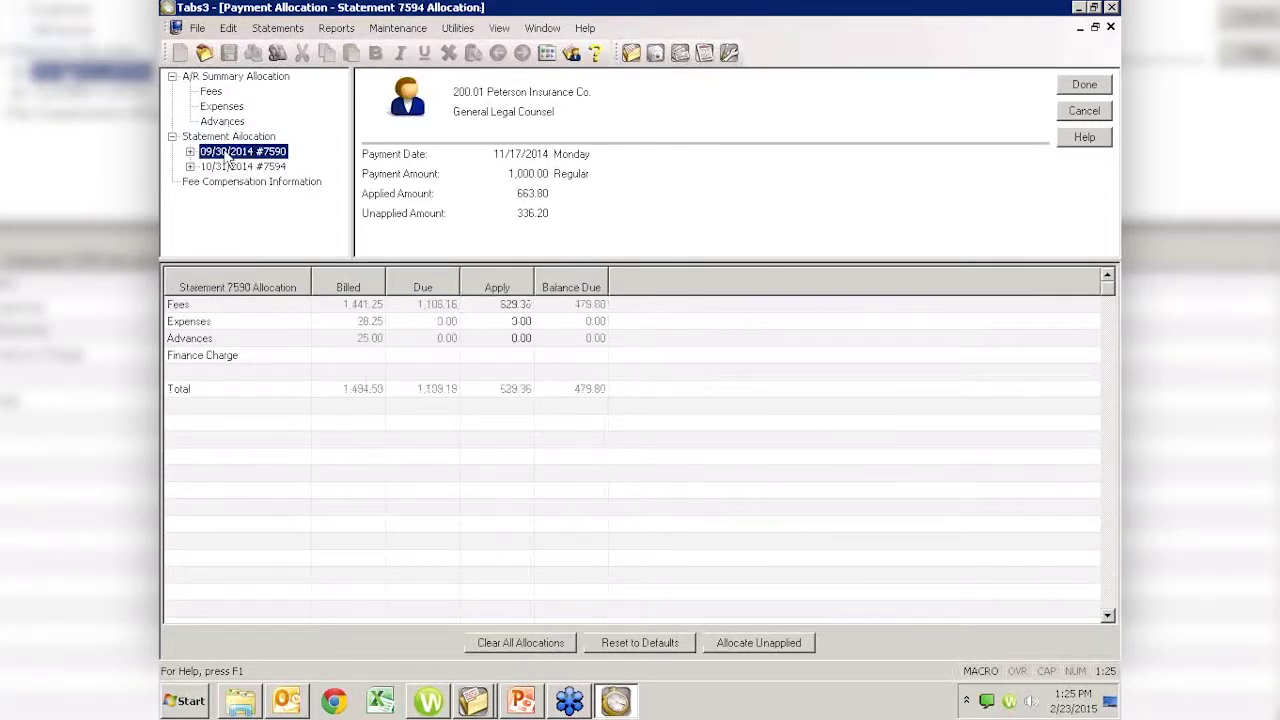
Compare the 09/30/2014 statement's timekeeper fees with the A/R fees and the 10/31/2014 statement, and finish the allocation
click(190, 152)
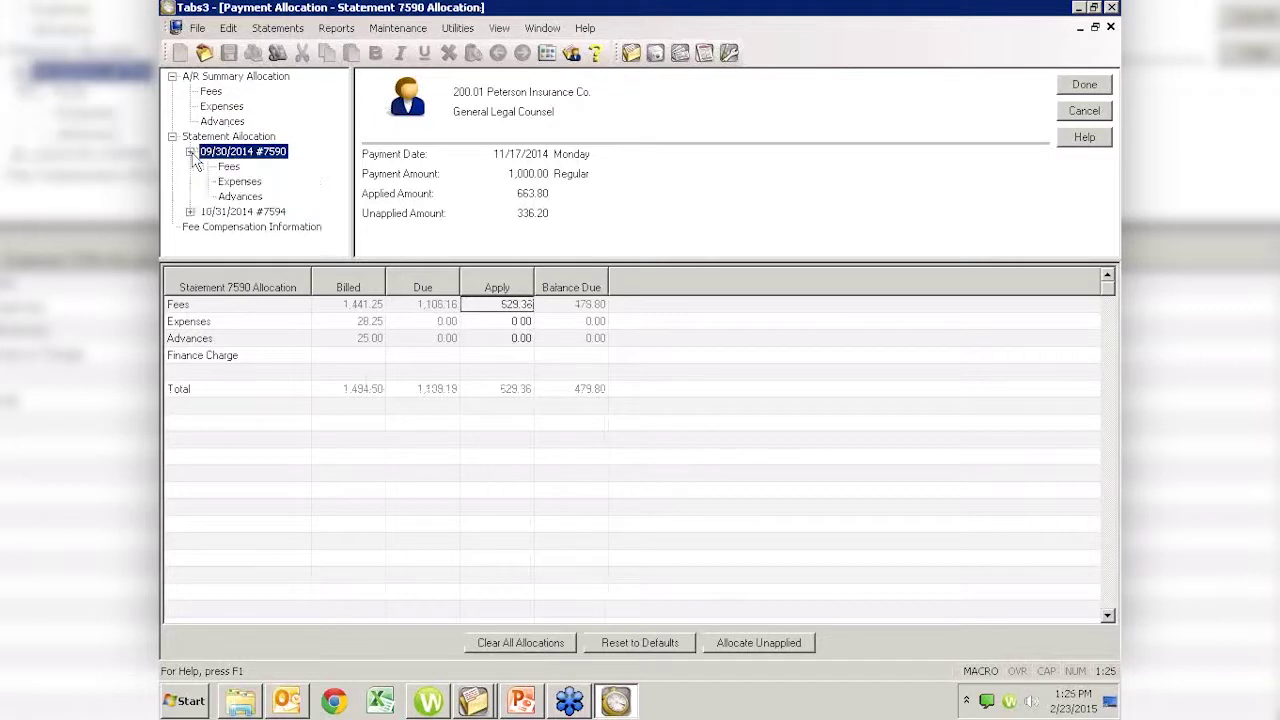
click(229, 167)
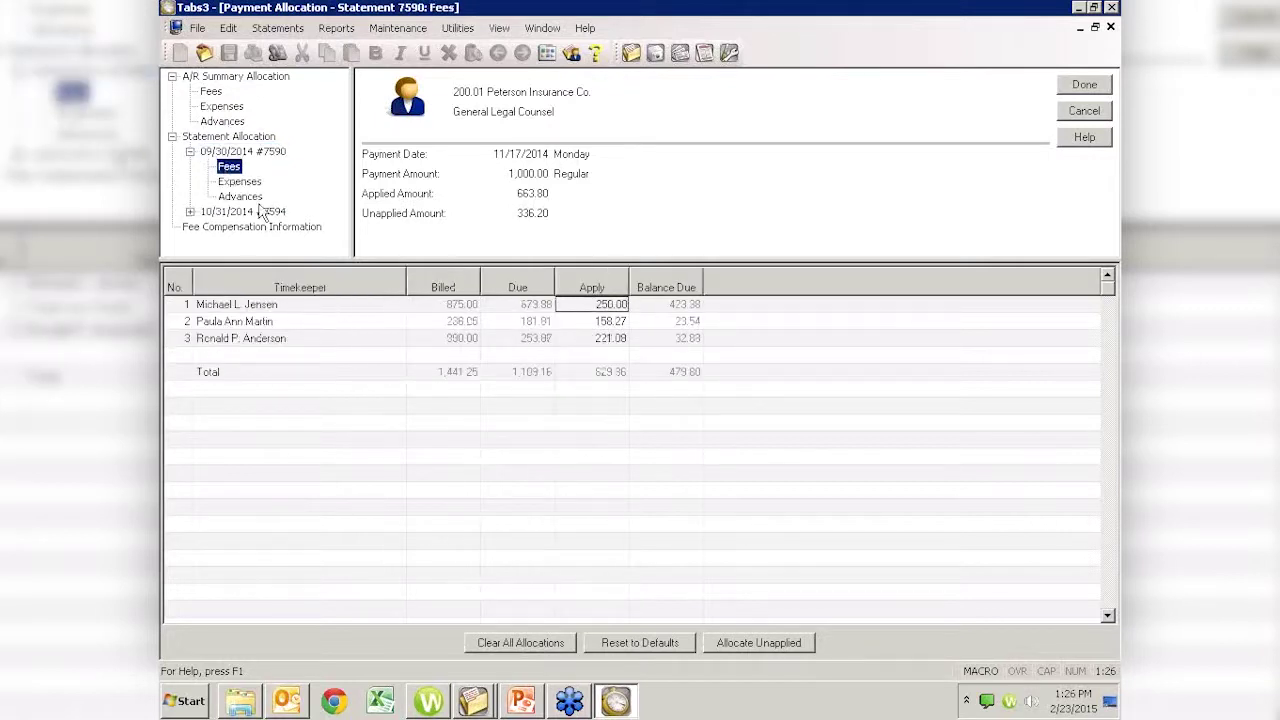
click(238, 151)
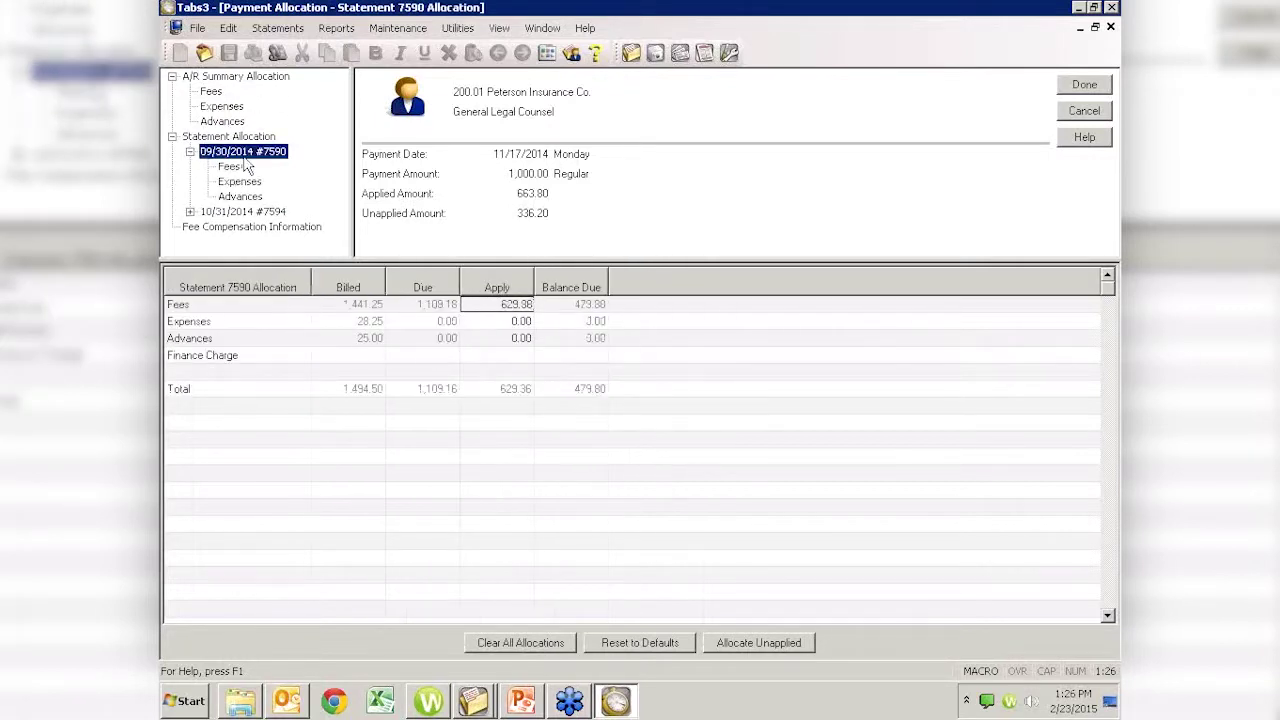
click(205, 92)
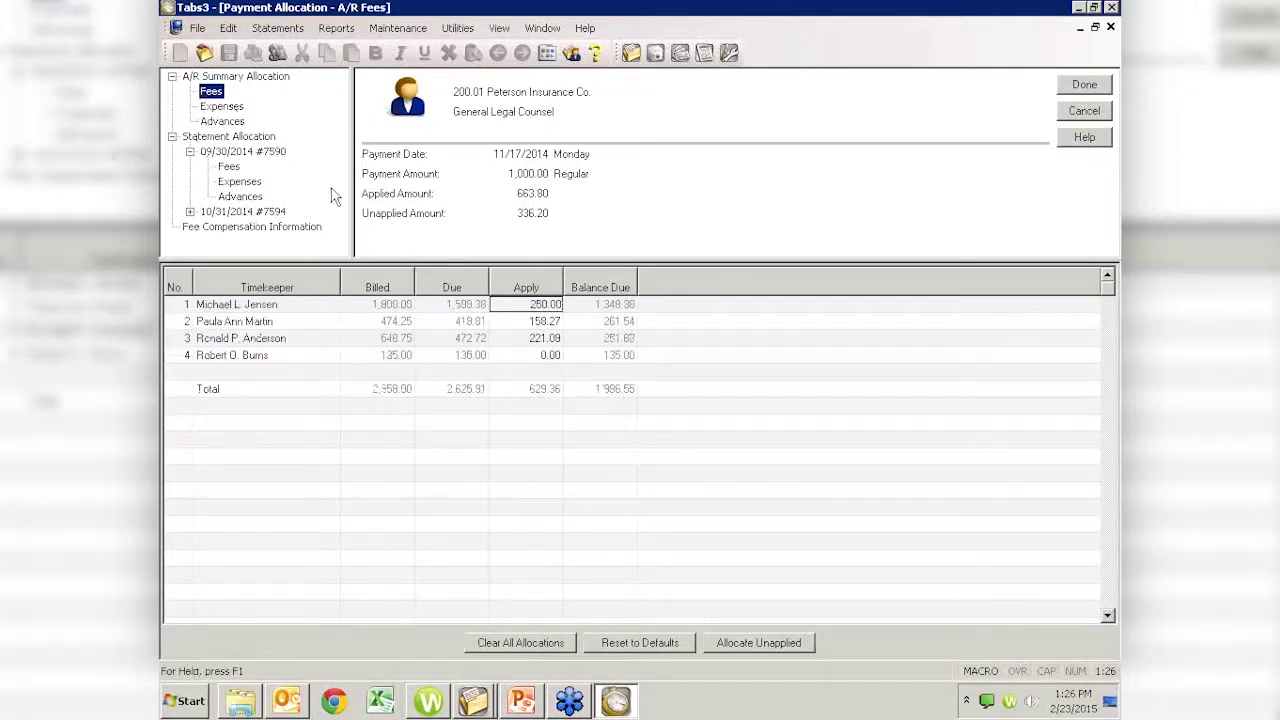
click(225, 152)
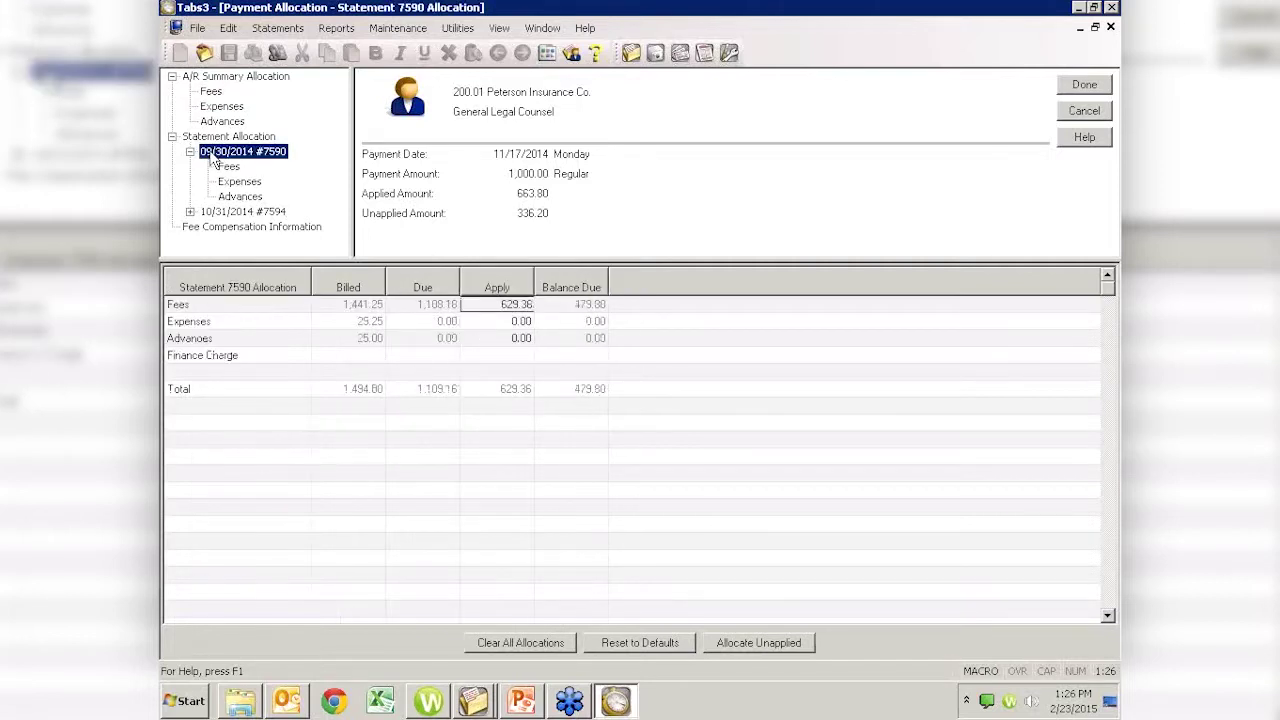
click(227, 212)
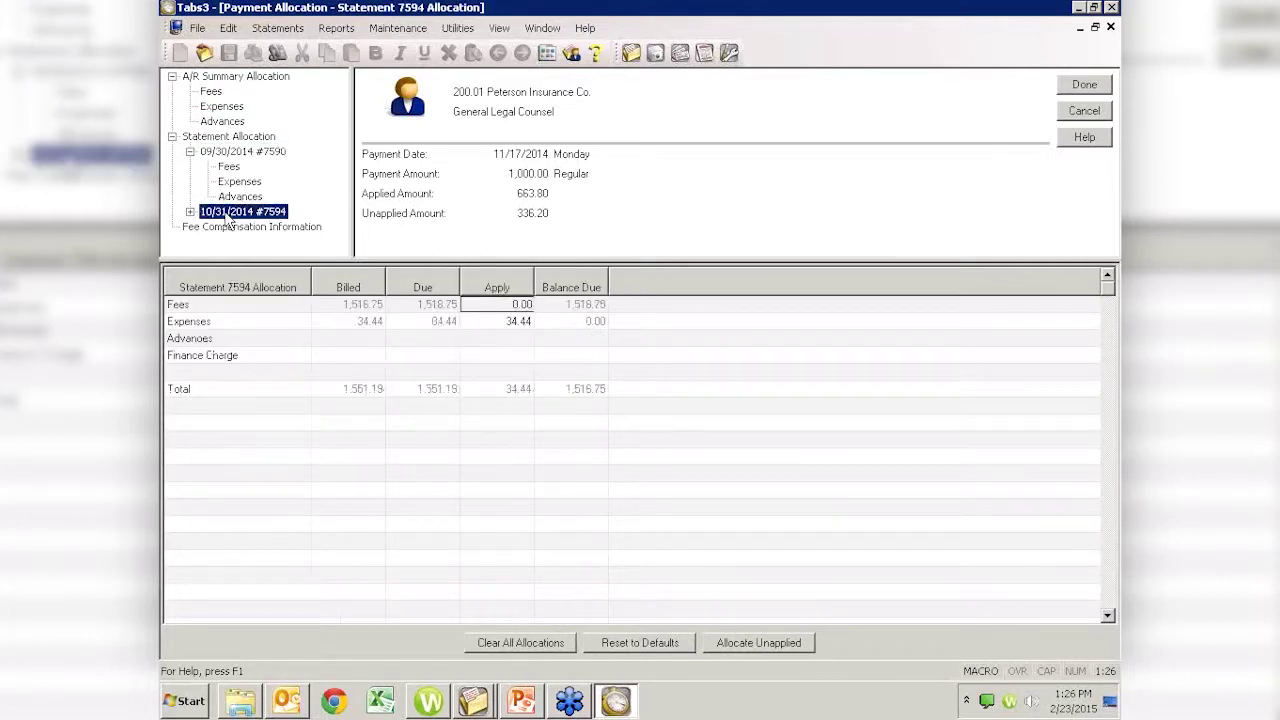
click(224, 139)
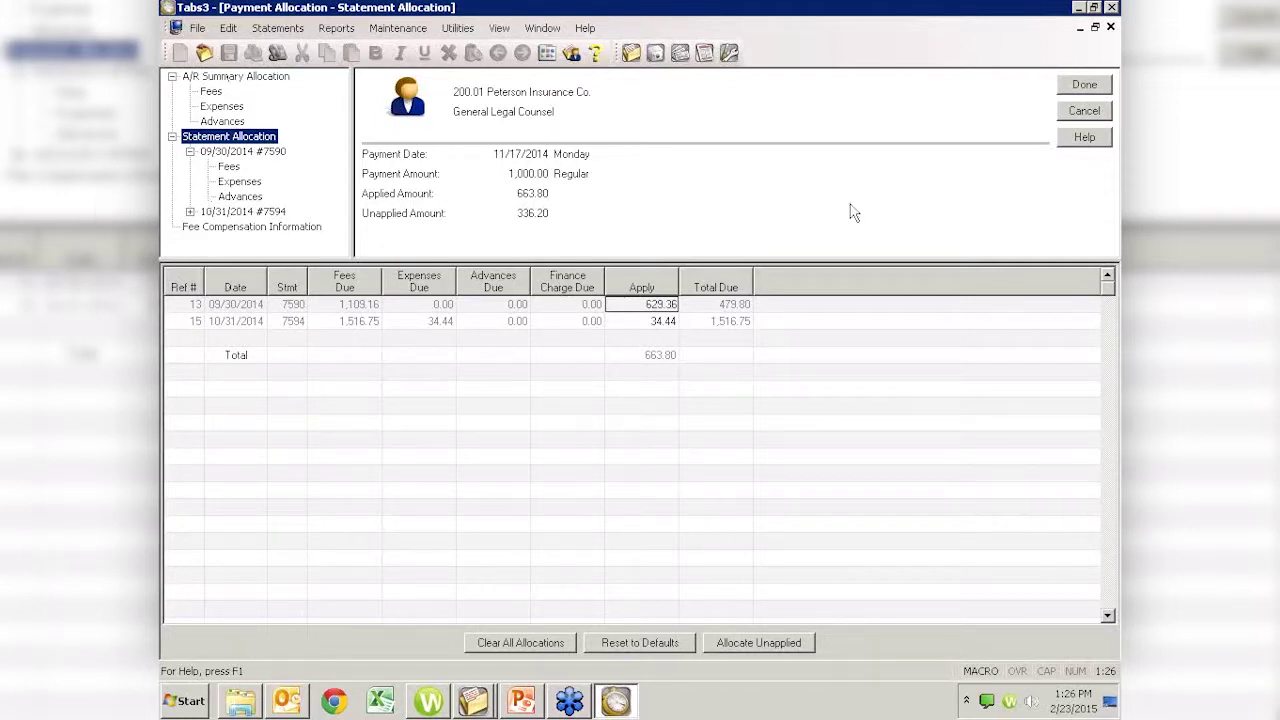
click(1085, 85)
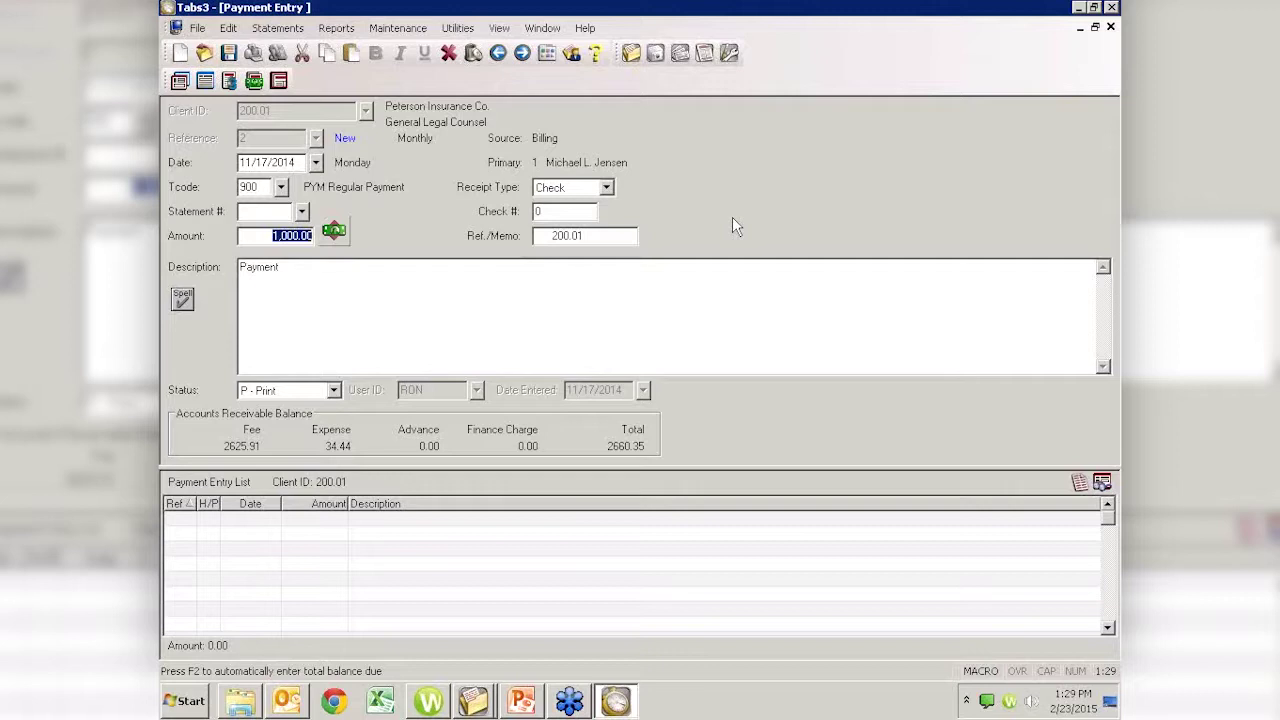
View the Tabs3 version and system information, and close it
click(585, 30)
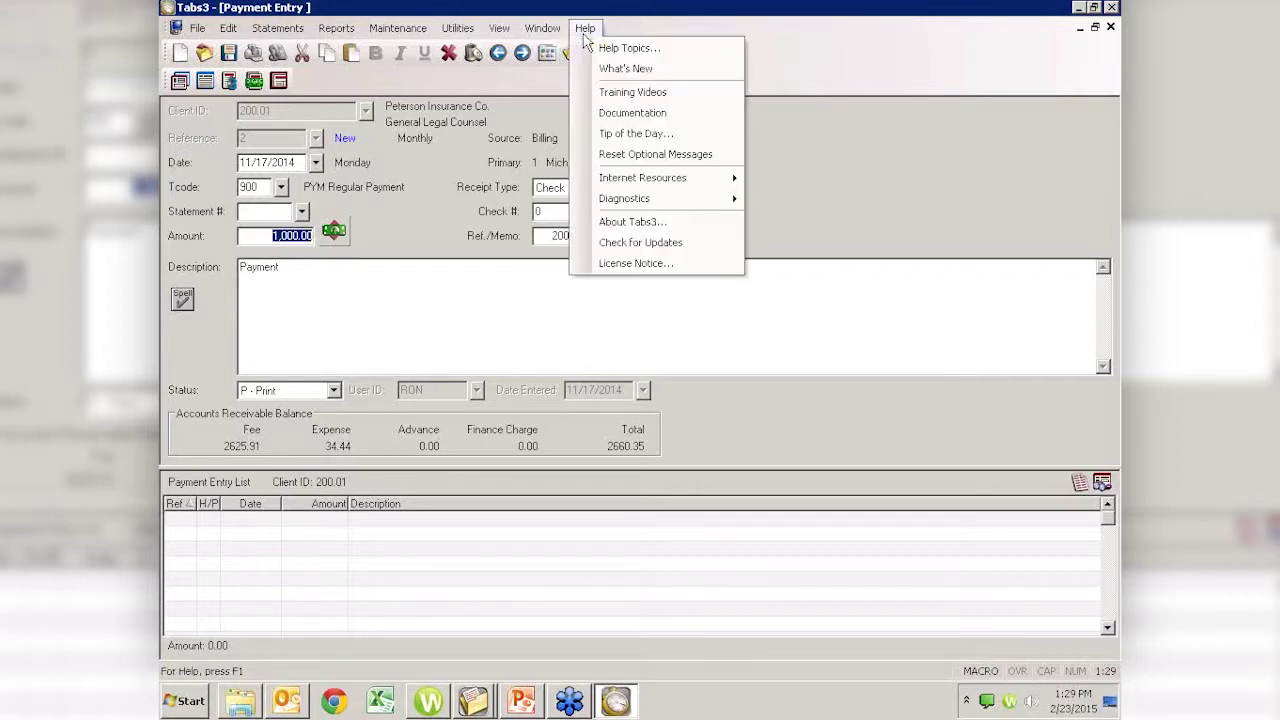
click(622, 224)
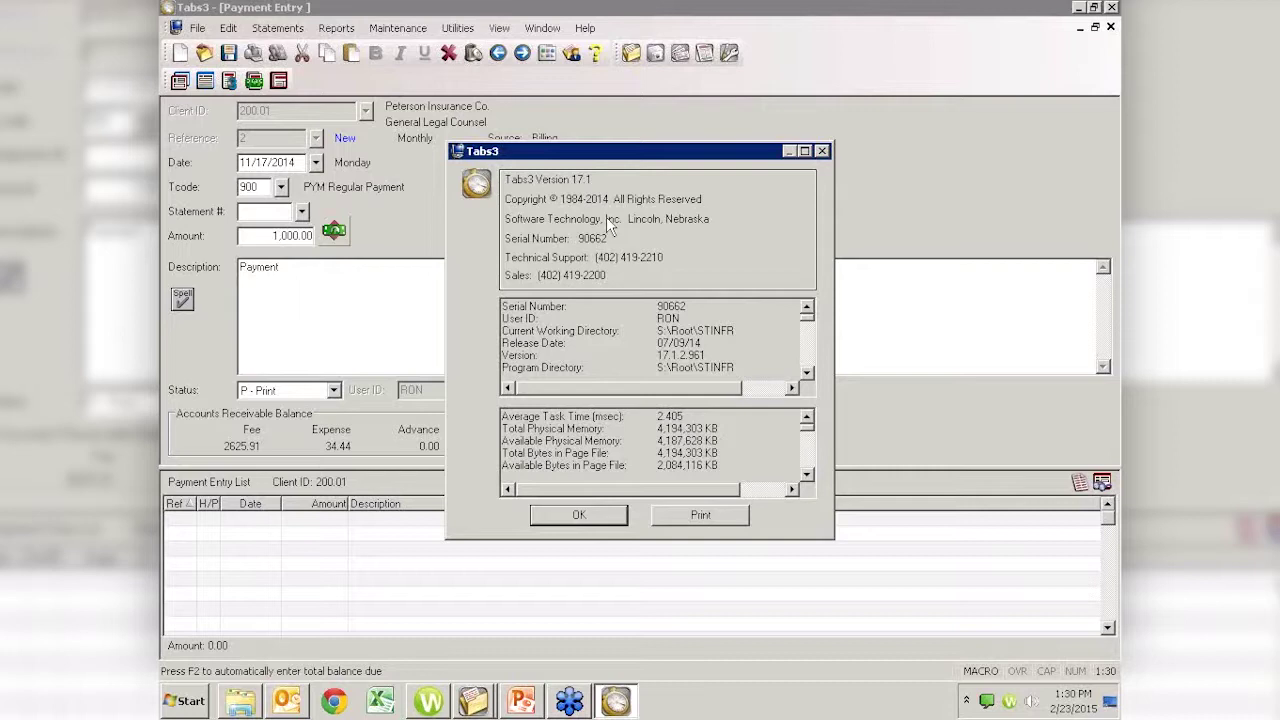
click(581, 516)
Switch to Chrome and go to attorneycomputersystems.com
click(338, 706)
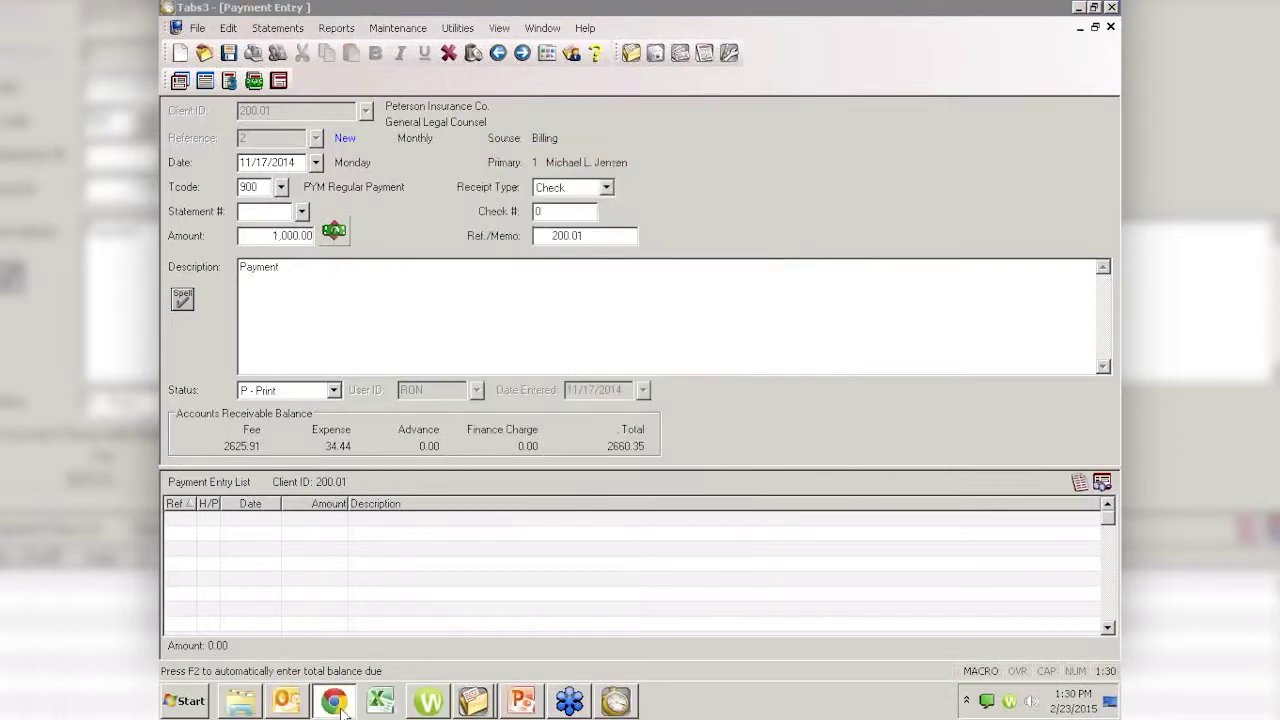
text(att)
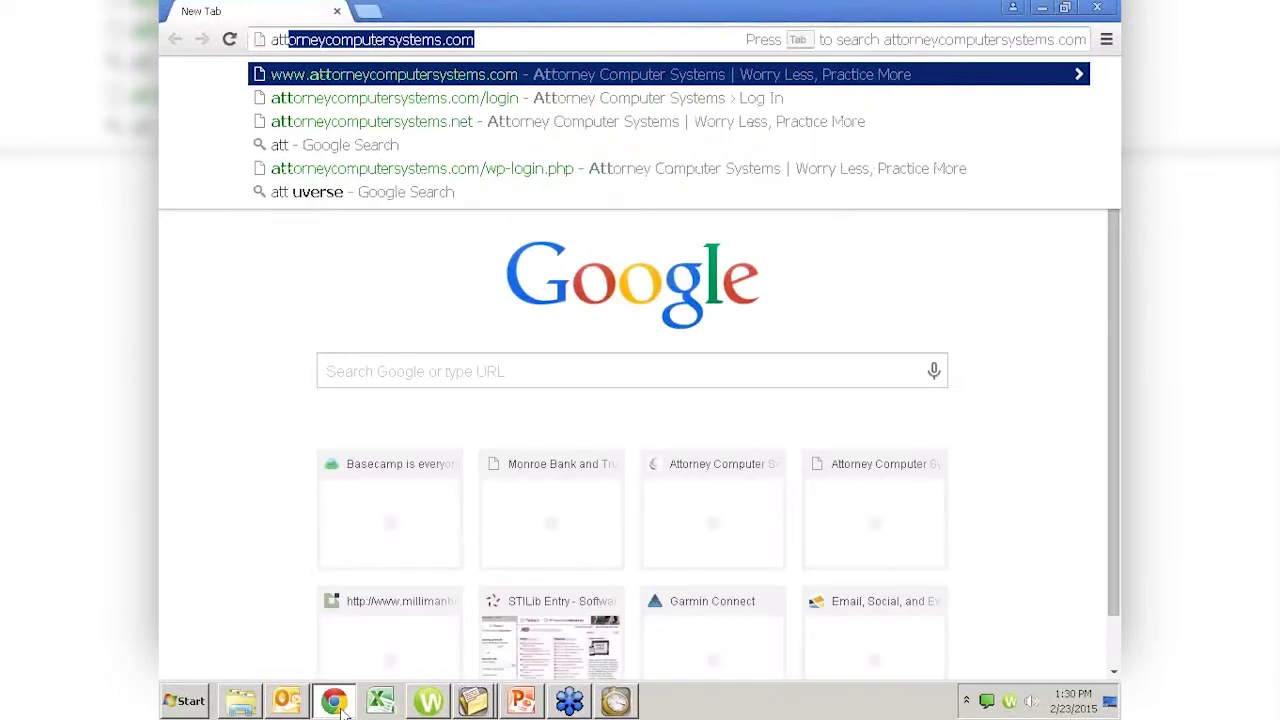
key(Return)
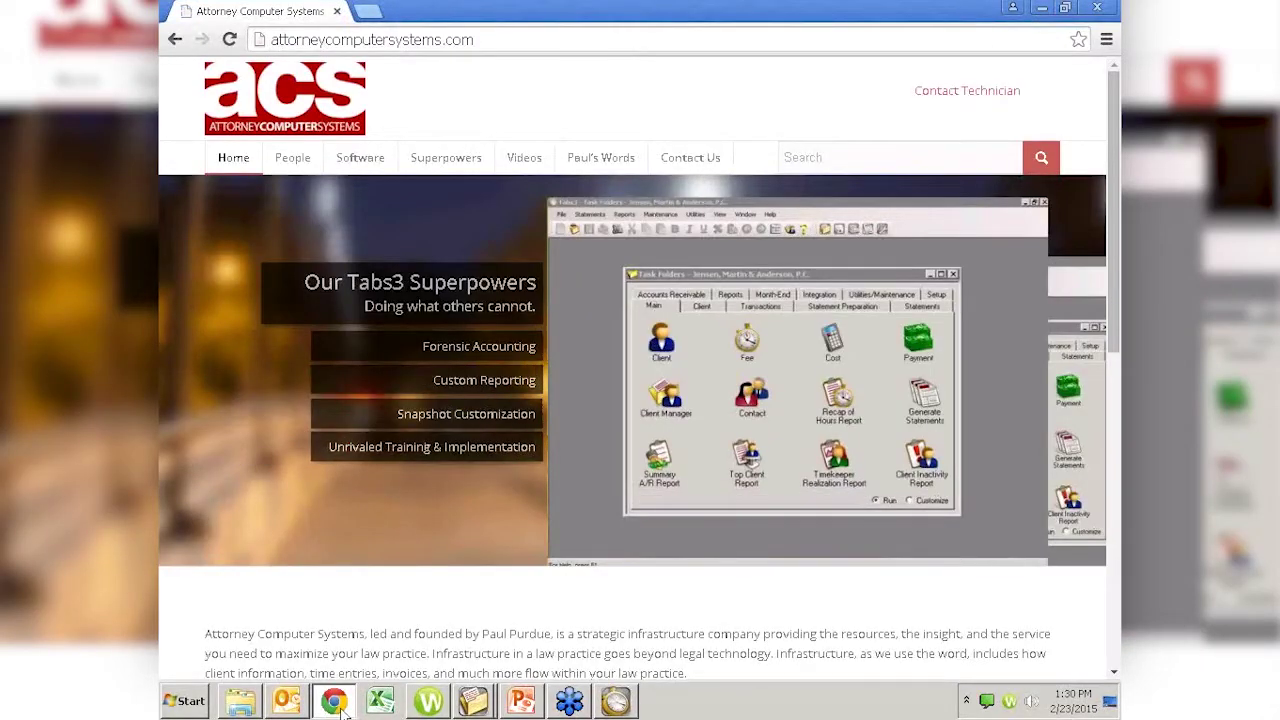
Open the Tabs3 Virtual User Group Meetings videos page and look through the upcoming session and the February 2015 recording entry
mouse_move(524, 166)
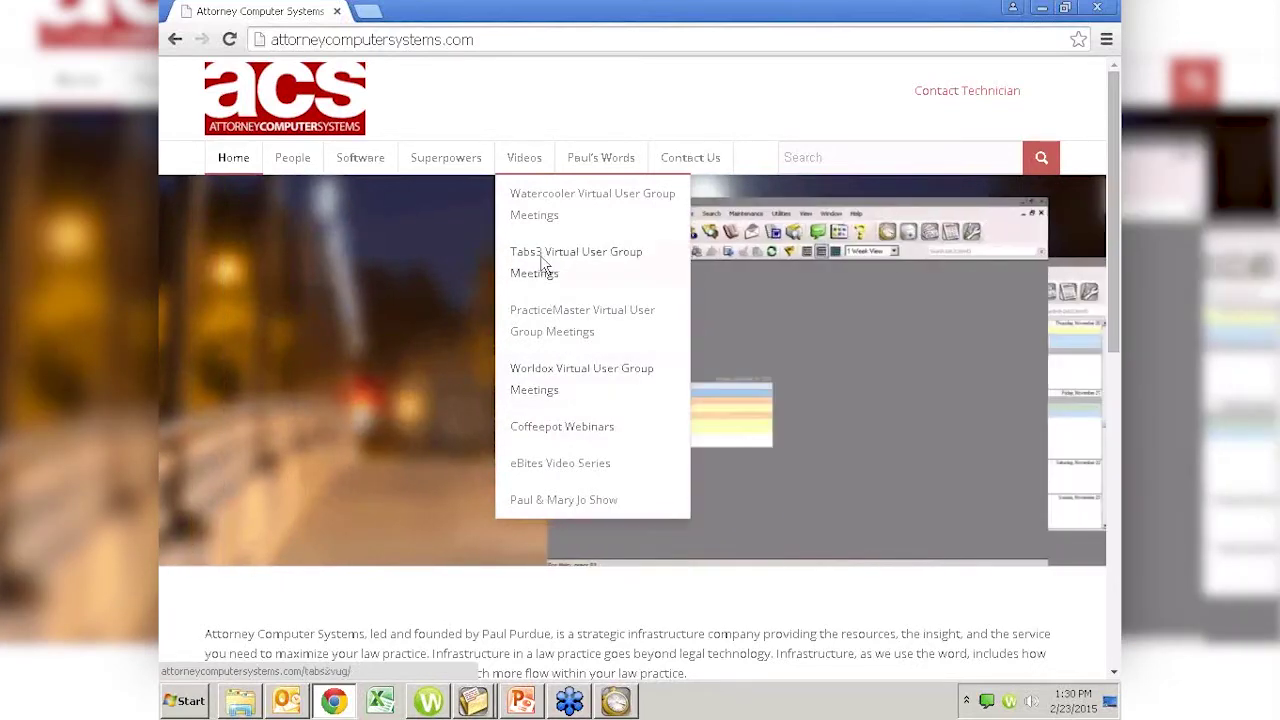
click(541, 264)
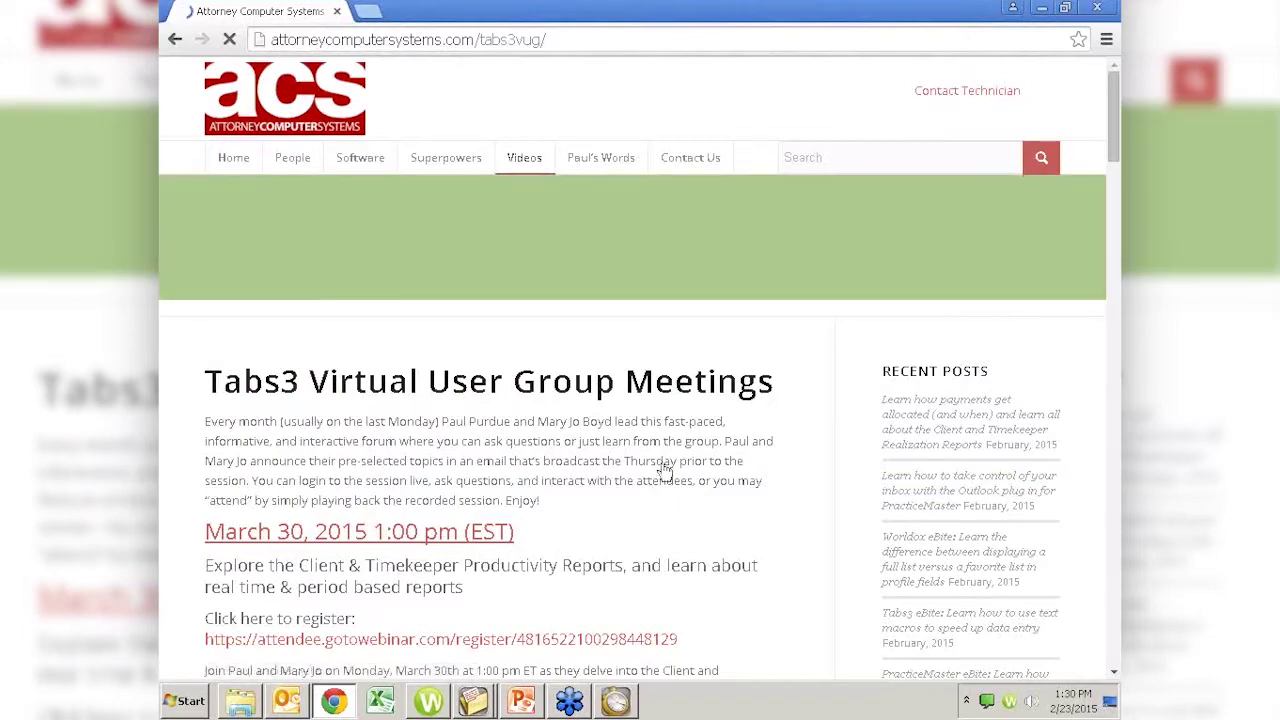
scroll(663, 463, down, 1)
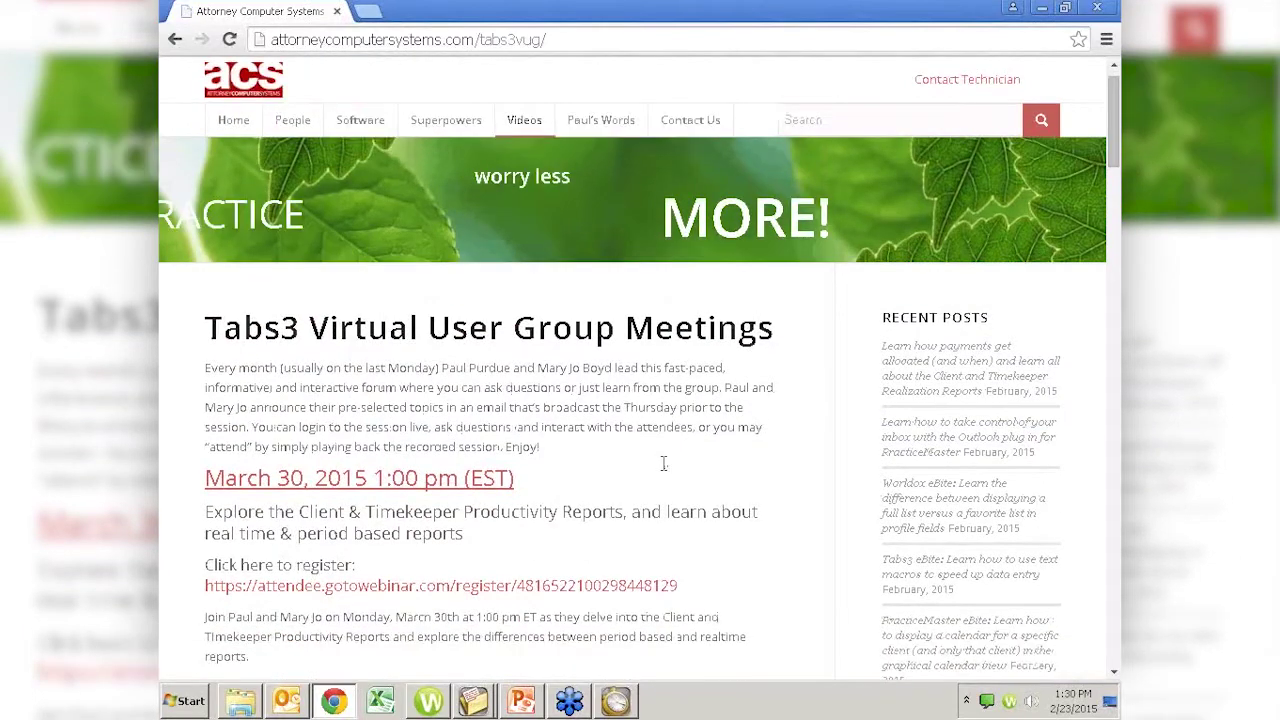
scroll(663, 463, down, 2)
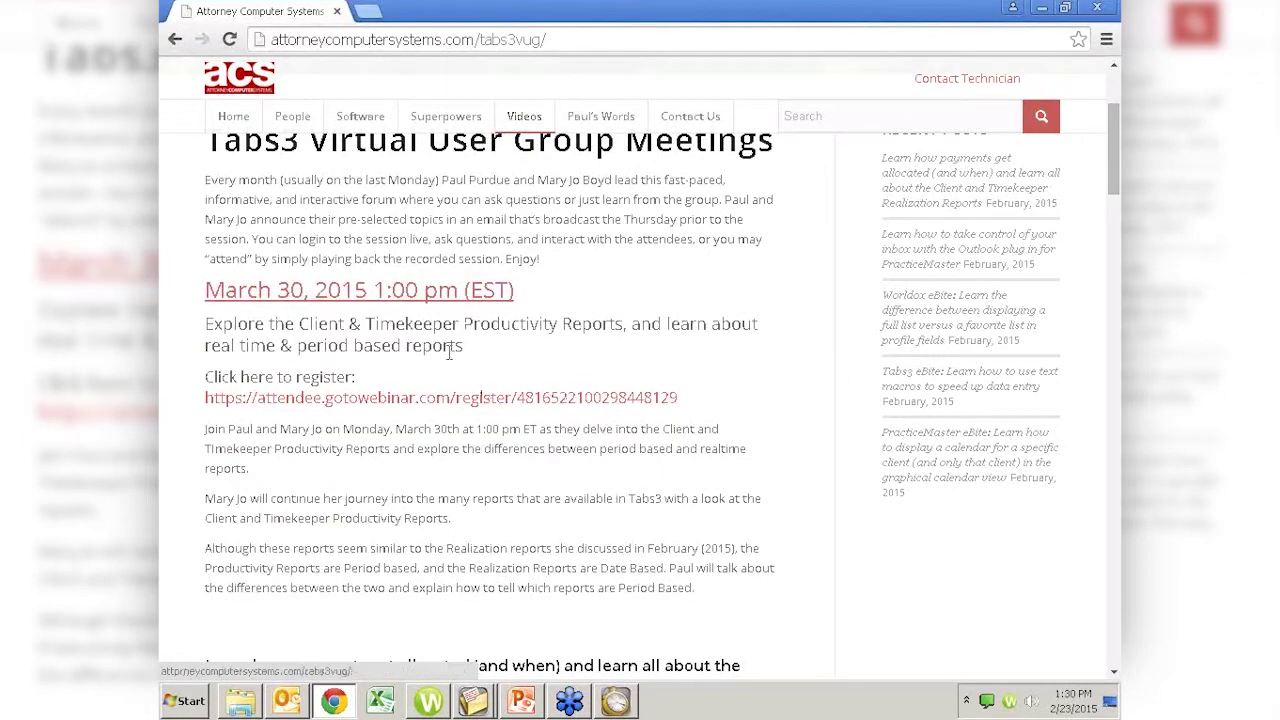
scroll(455, 377, down, 3)
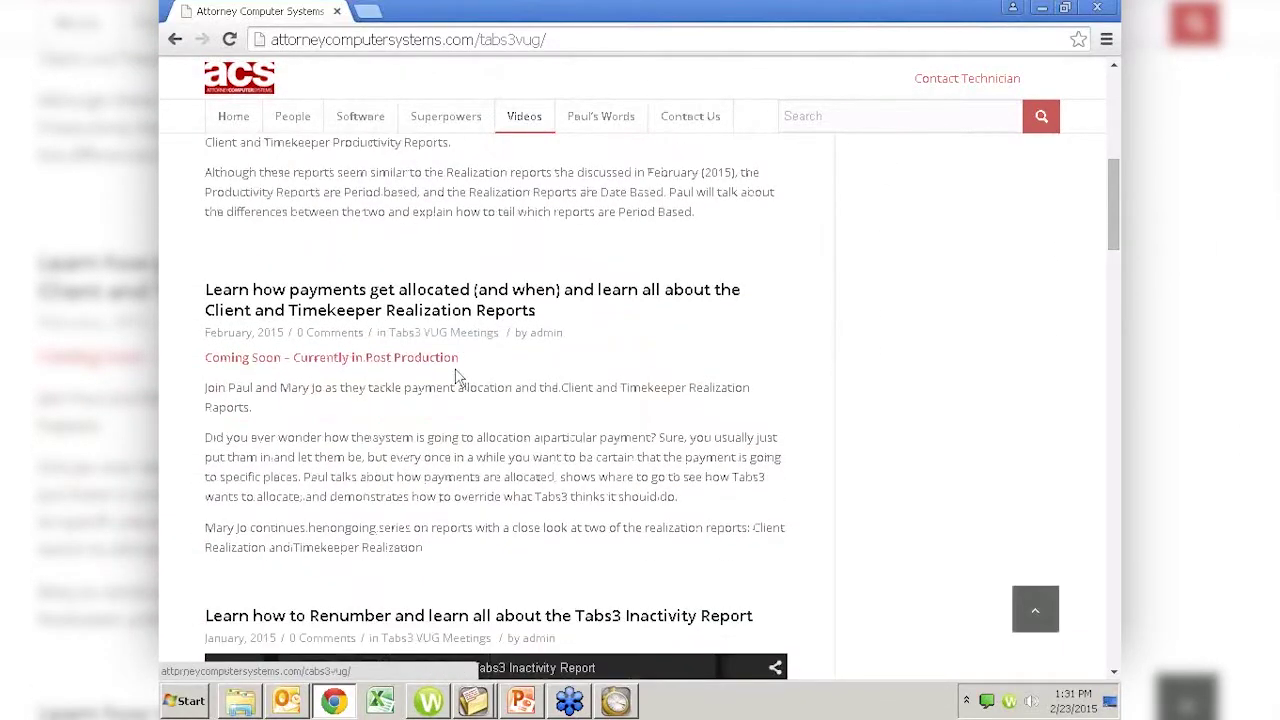
Look through the February 2015, January 2015 and December 2014 Tabs3 meeting entries, and check the site's list of video categories
scroll(455, 377, down, 1)
scroll(455, 377, up, 1)
scroll(455, 377, down, 1)
scroll(455, 377, down, 2)
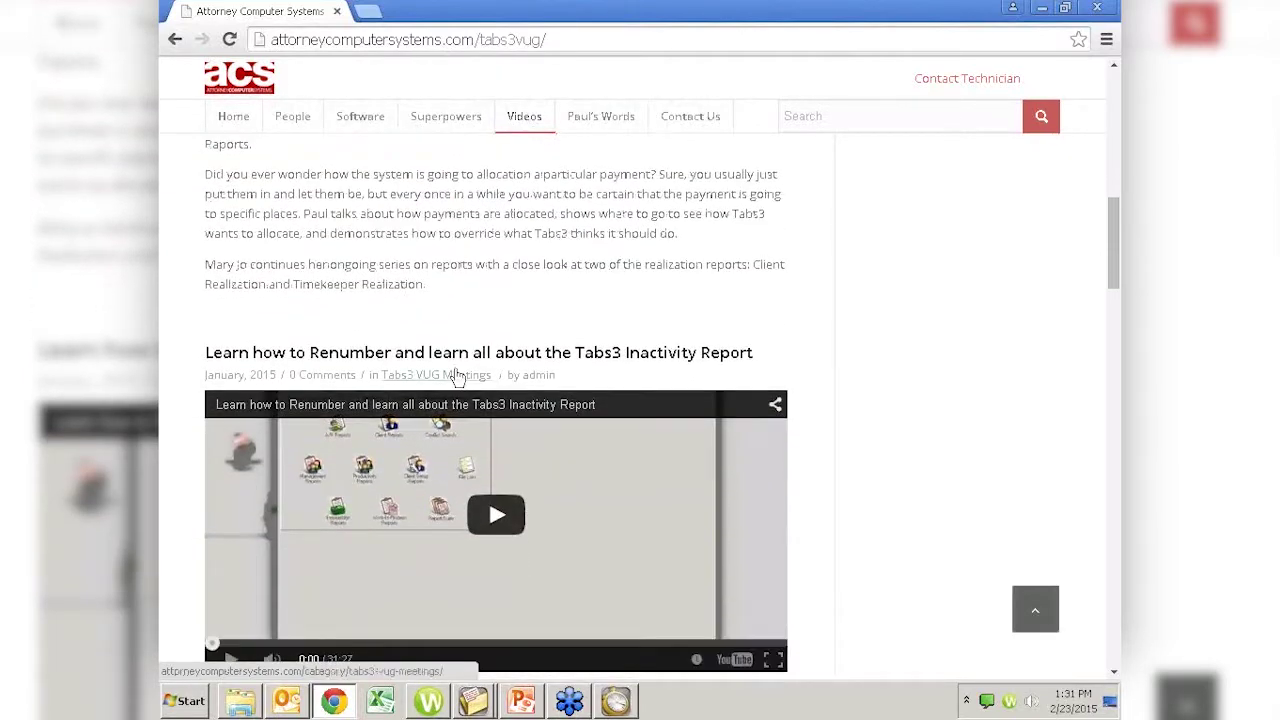
scroll(455, 377, up, 1)
scroll(456, 368, up, 1)
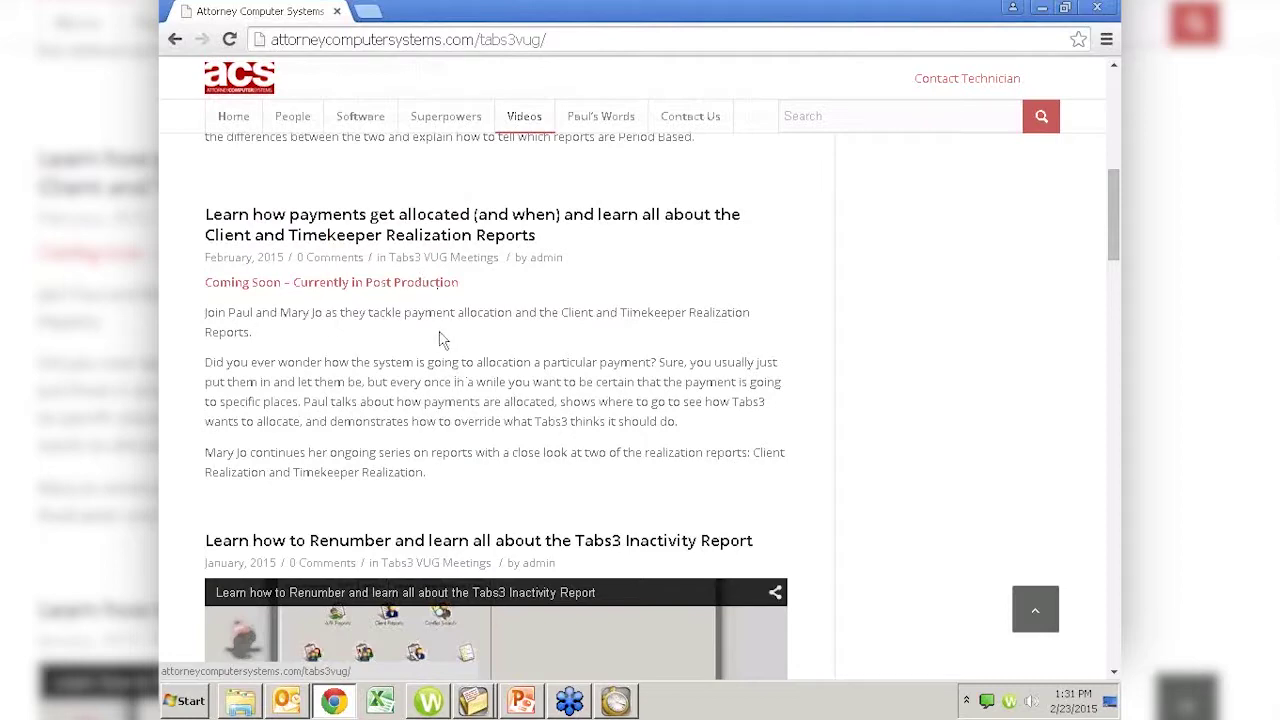
scroll(443, 338, down, 1)
scroll(443, 335, down, 2)
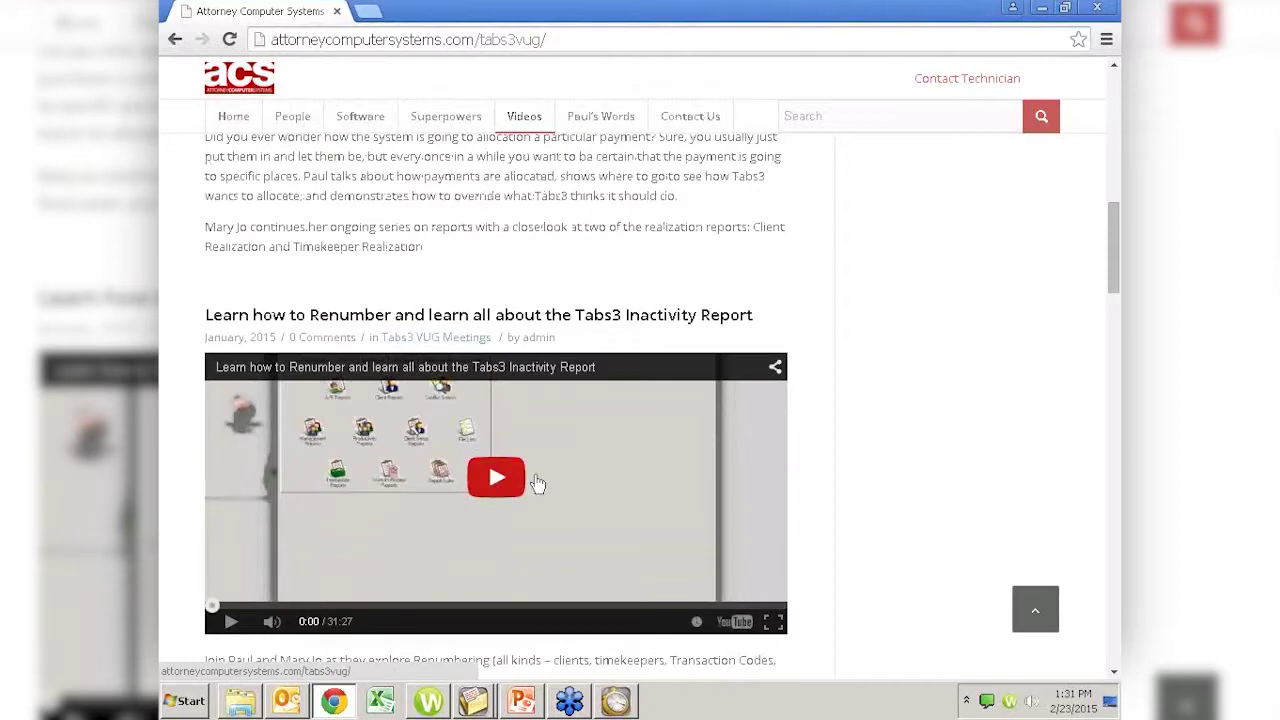
scroll(537, 483, down, 5)
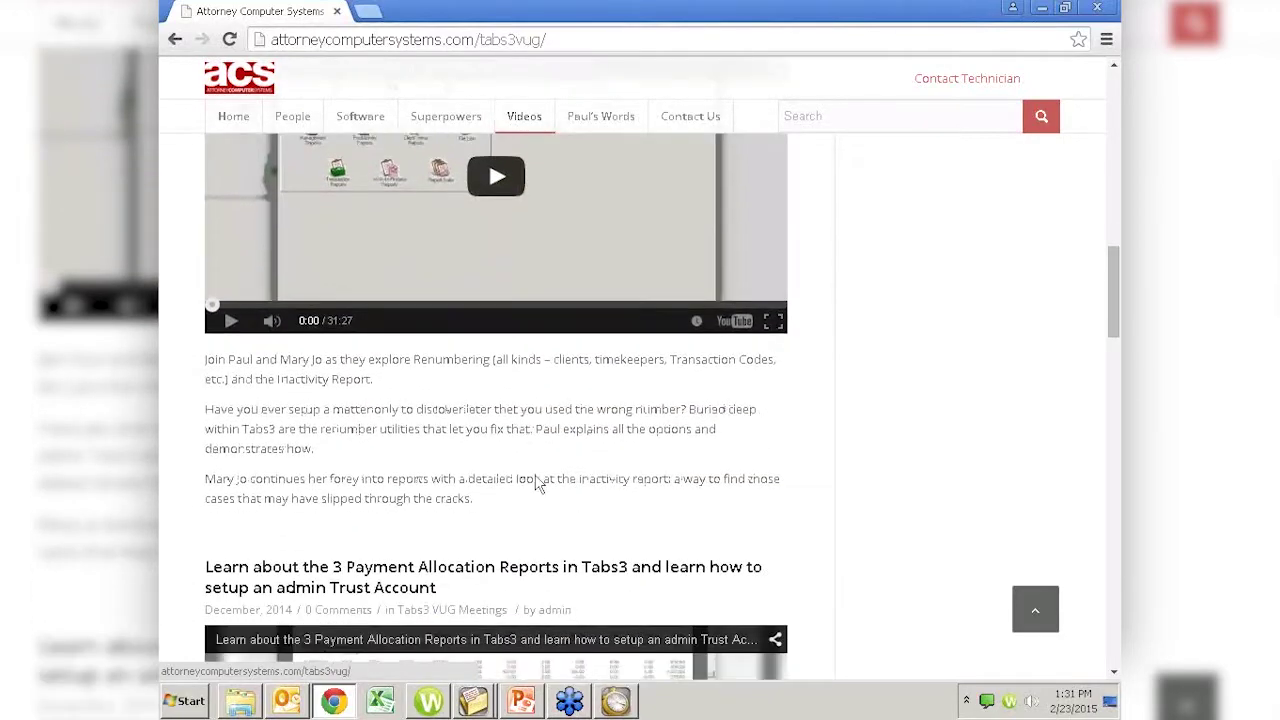
scroll(537, 483, down, 1)
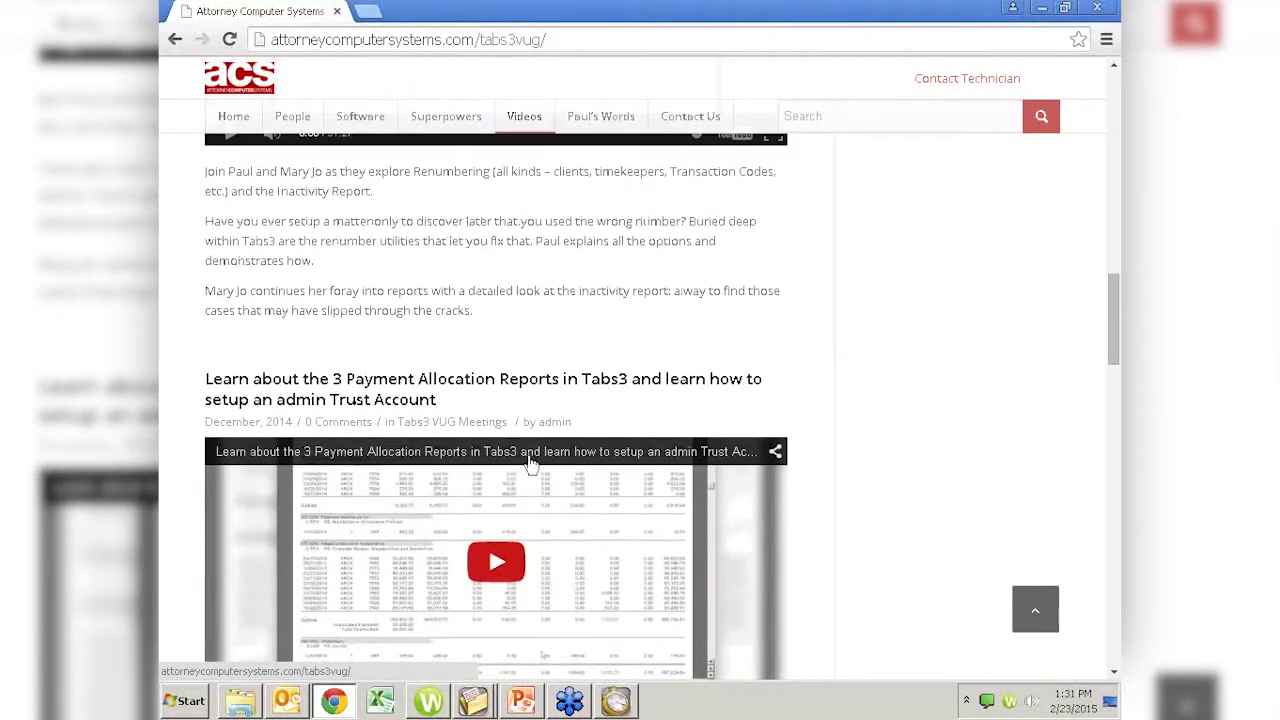
mouse_move(527, 124)
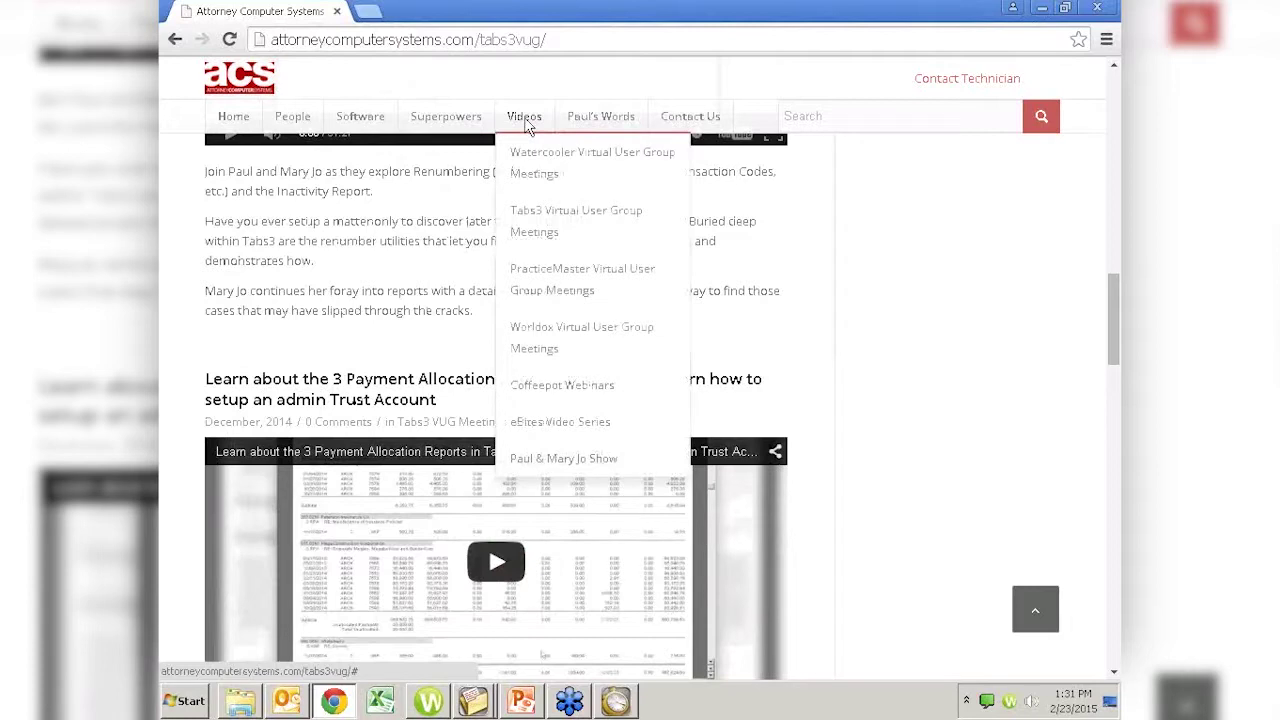